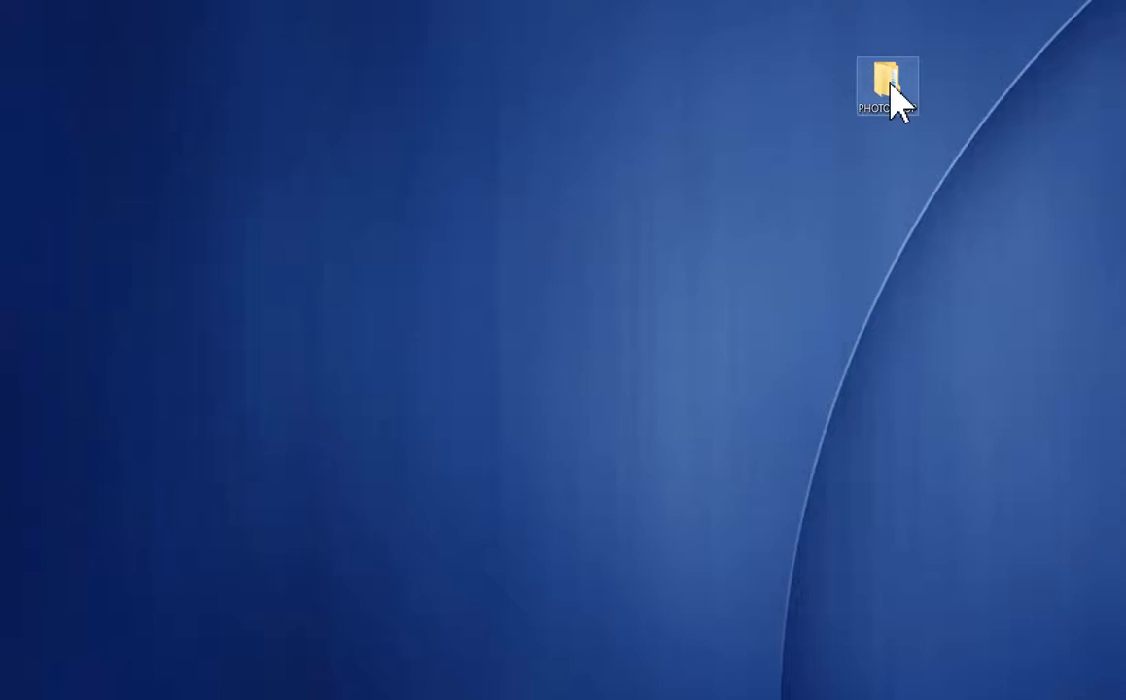
Look through the PHOTOSHOP folder's BASIC and PS_09 subfolders and close the folder window
double_click(892, 85)
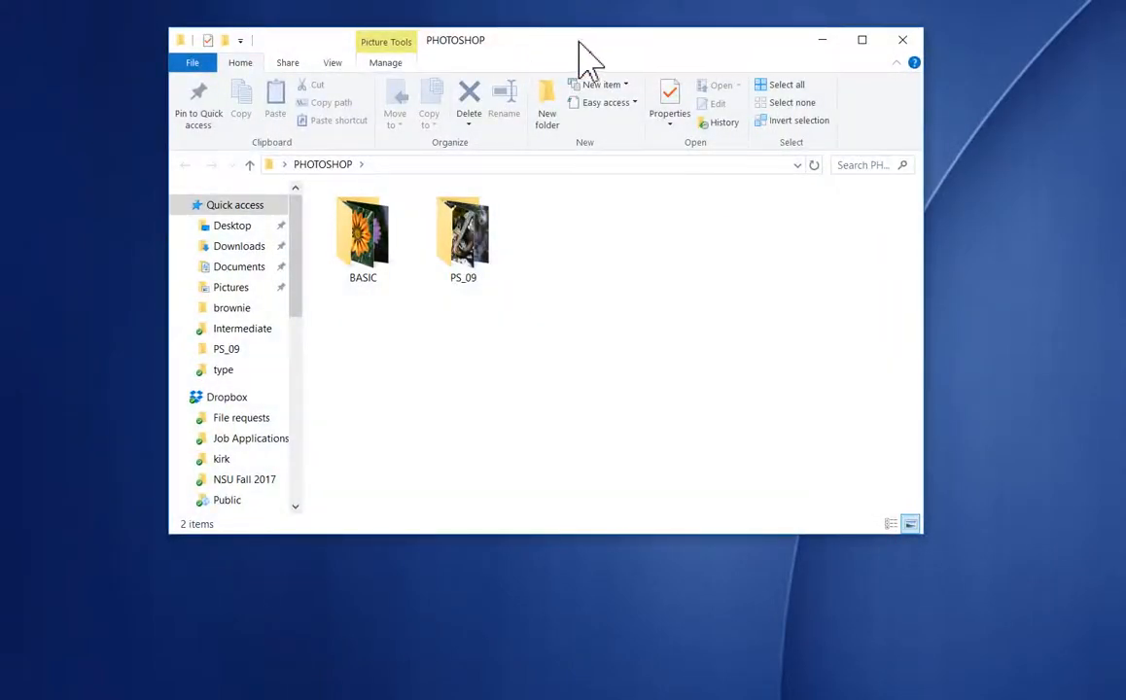
double_click(384, 261)
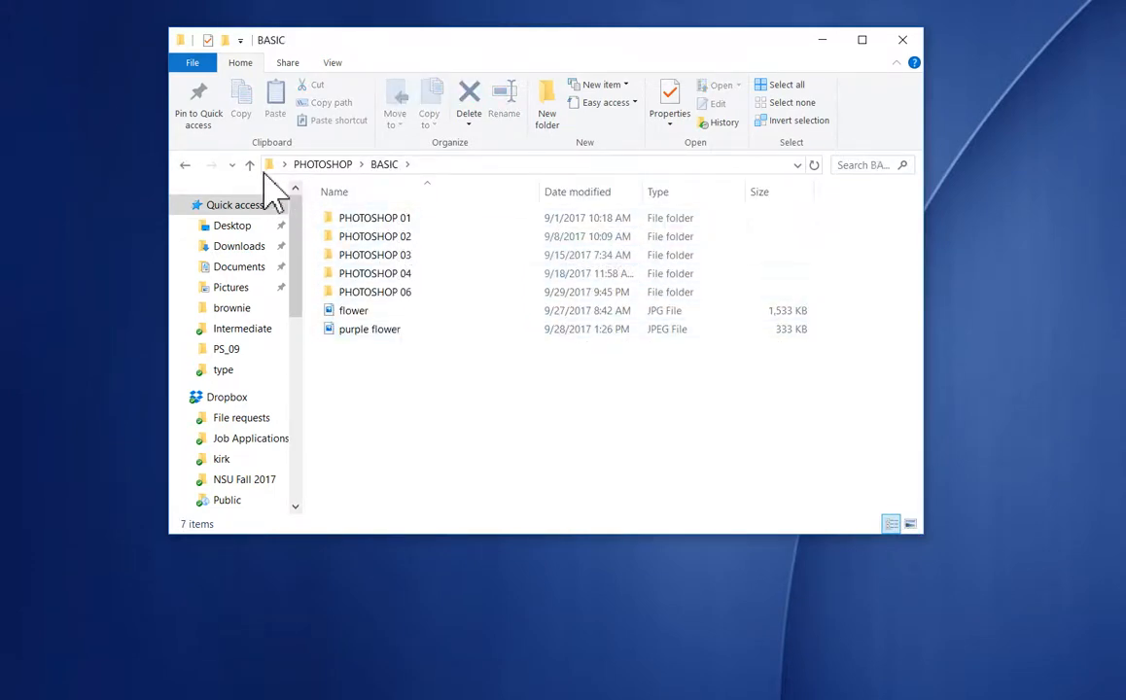
click(186, 167)
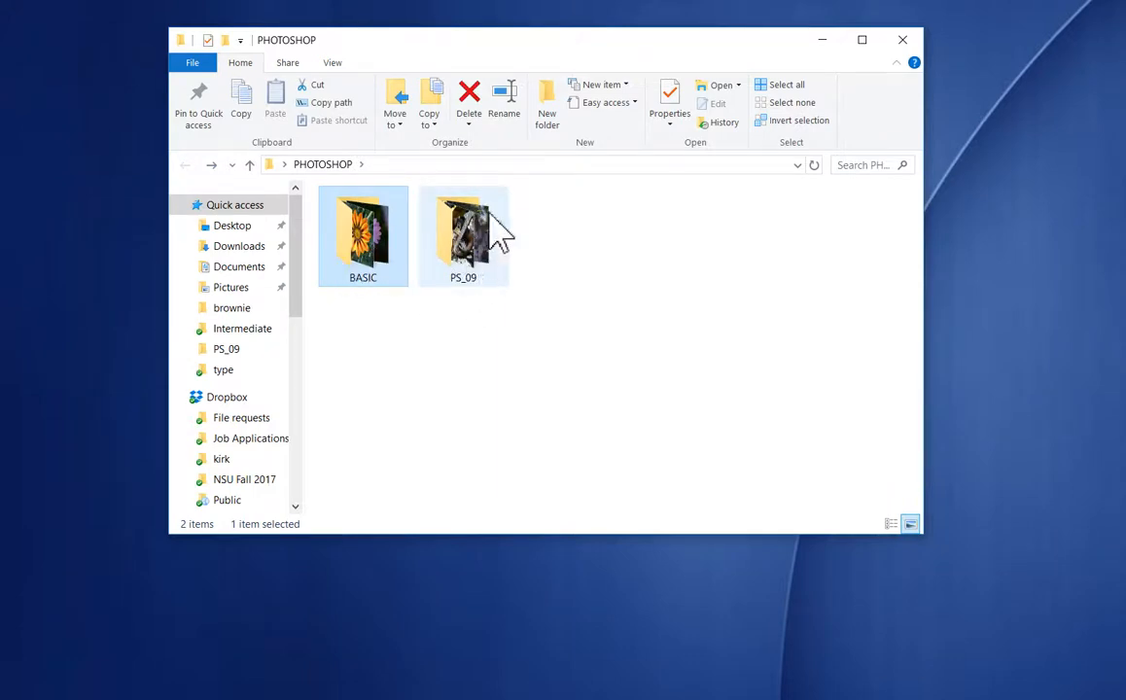
mouse_move(477, 240)
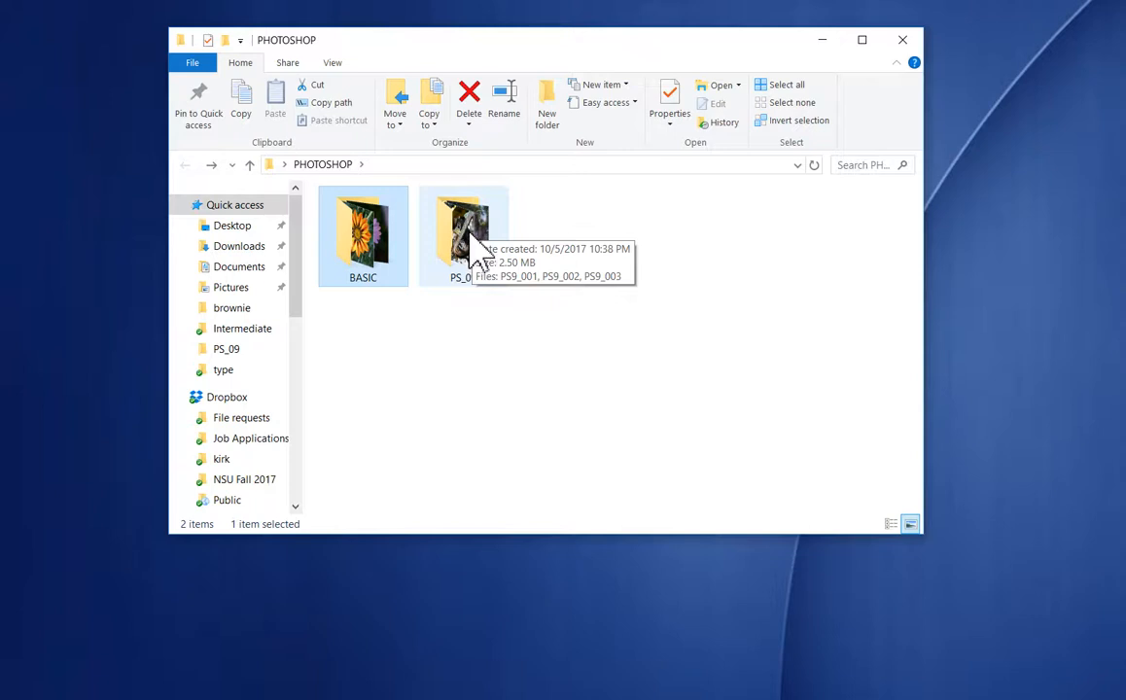
double_click(468, 228)
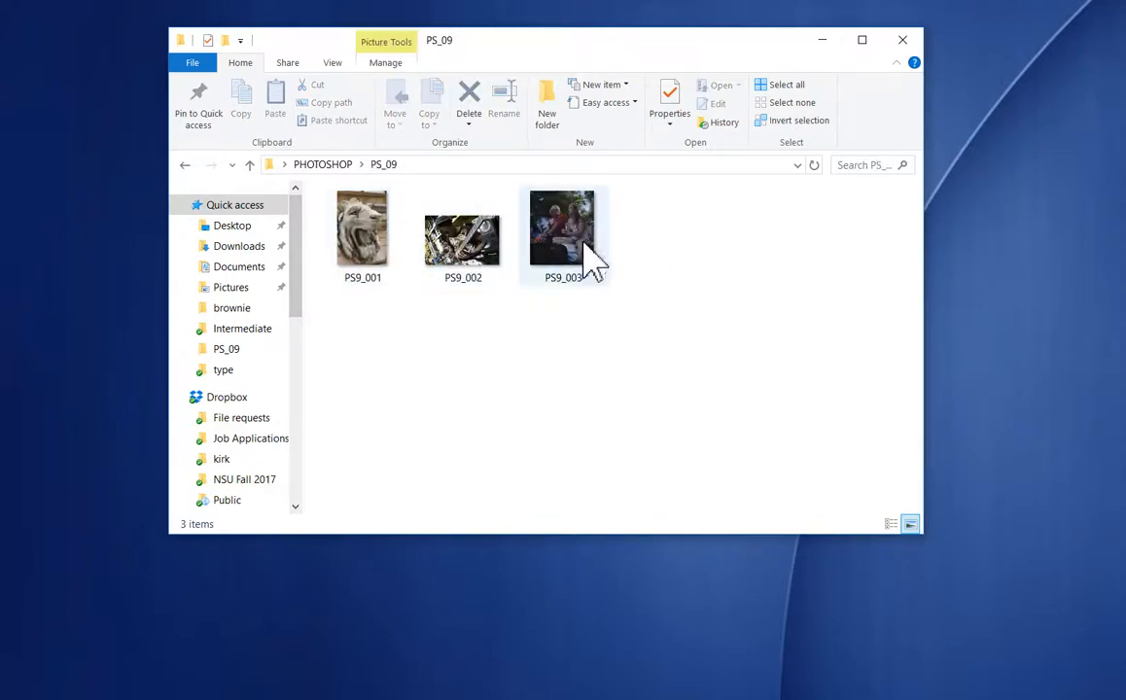
click(903, 40)
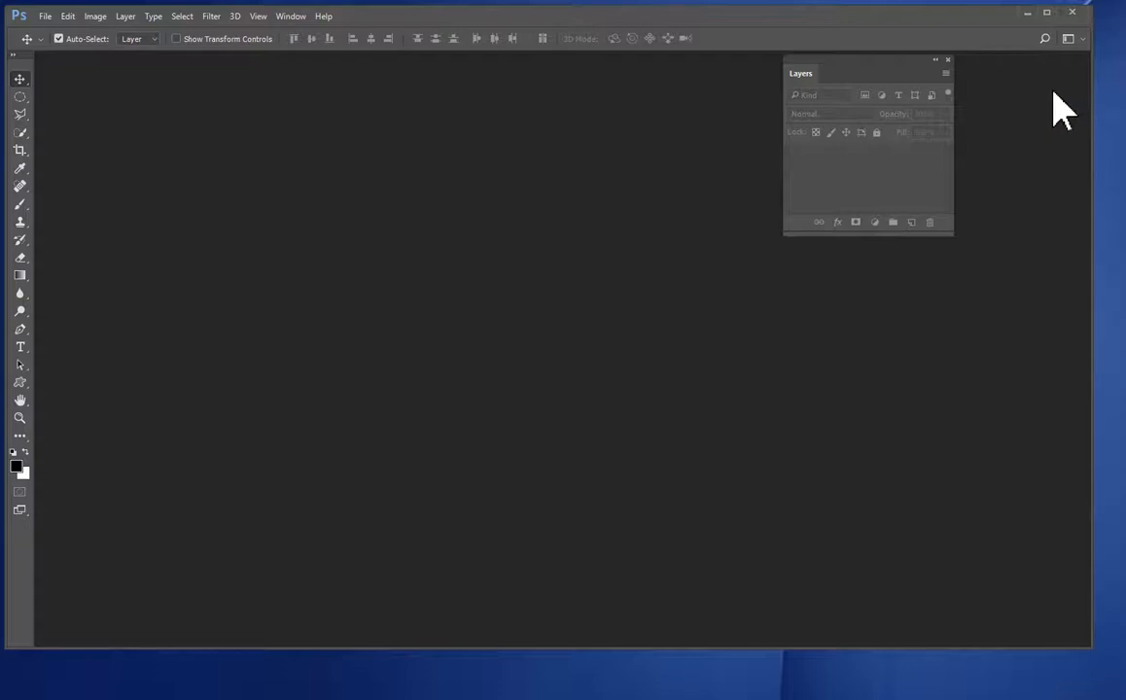
drag(802, 78, 671, 120)
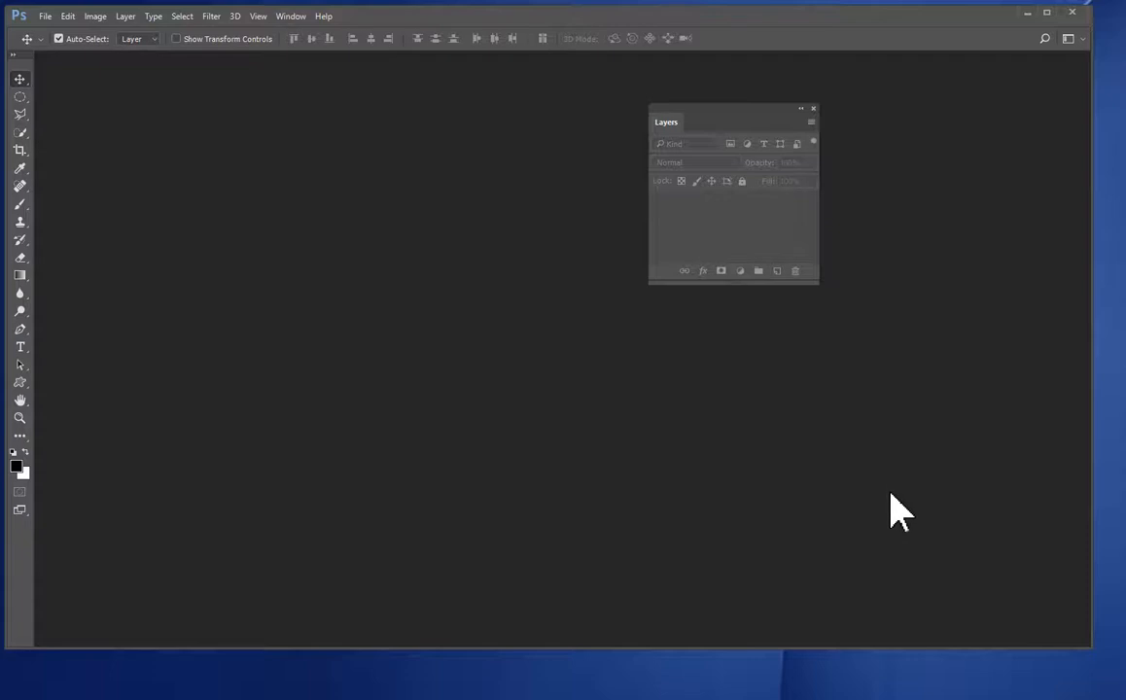
drag(681, 123, 793, 72)
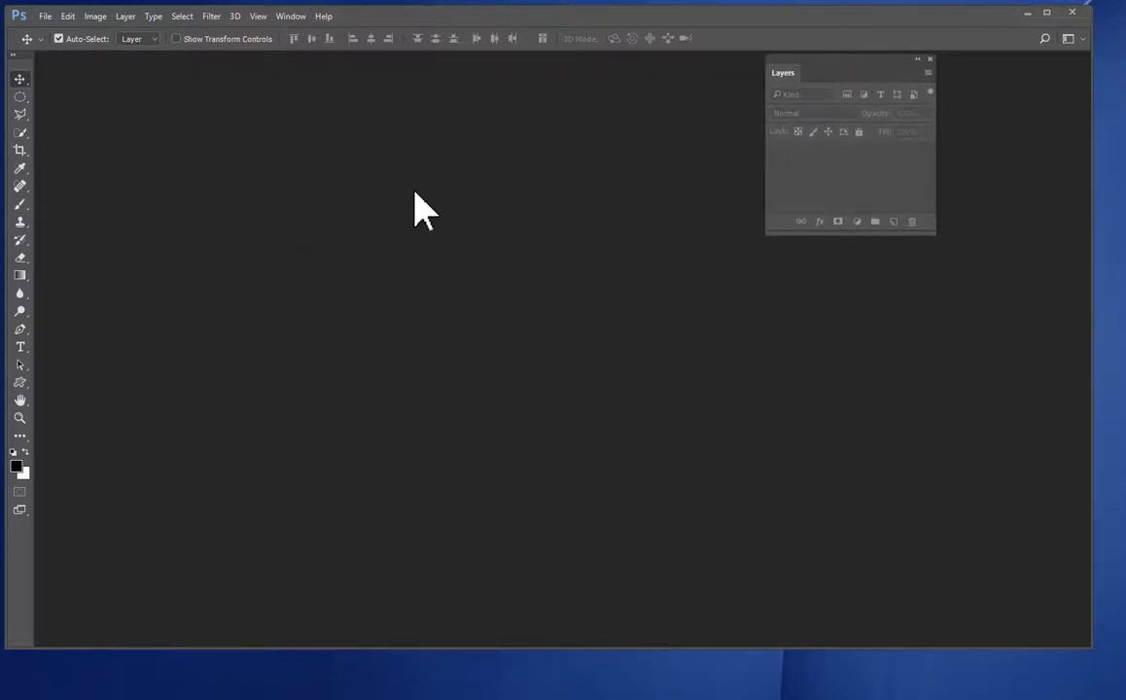
Open the image PS9_001 from the PS_09 folder
click(45, 15)
click(60, 49)
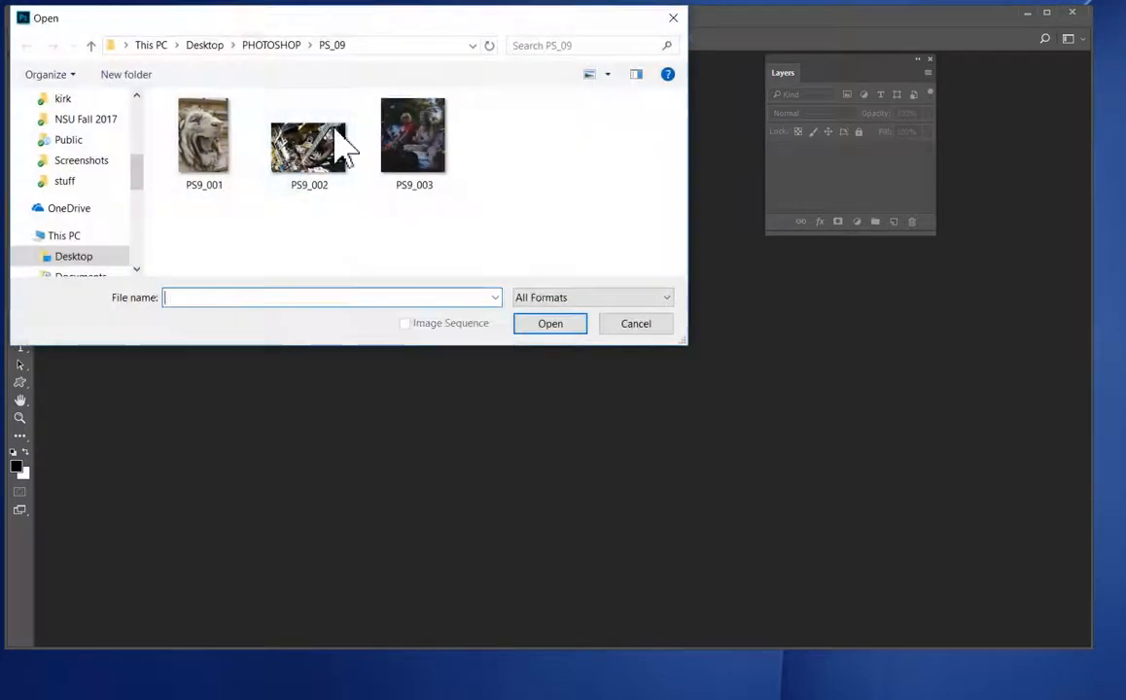
click(216, 173)
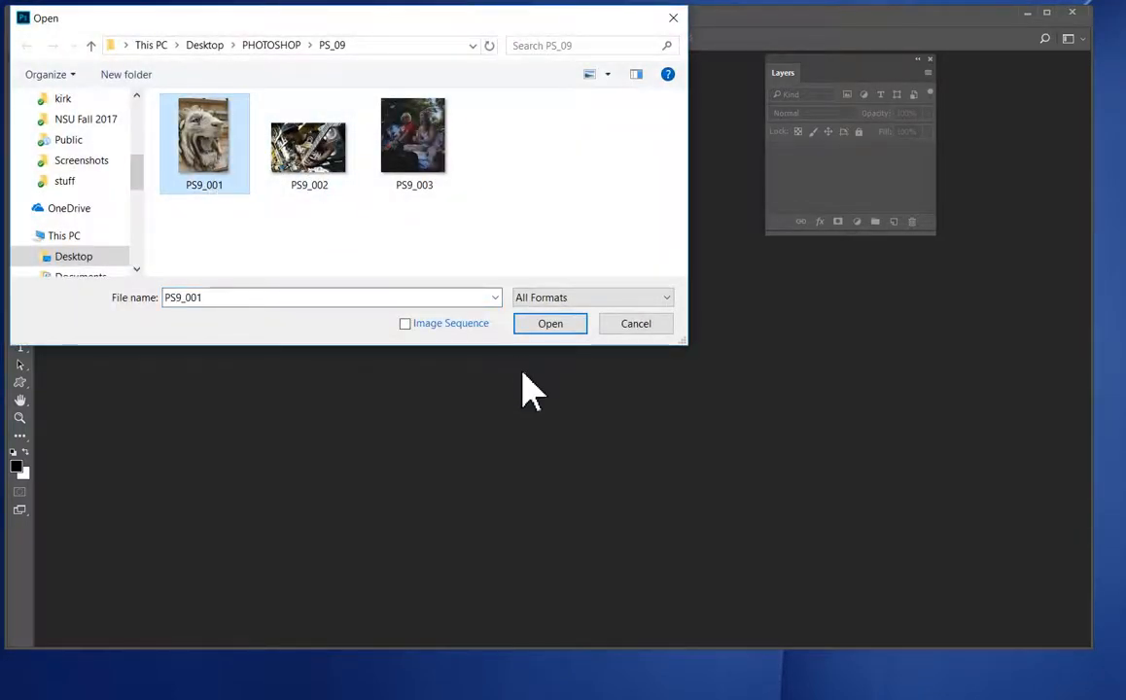
click(561, 327)
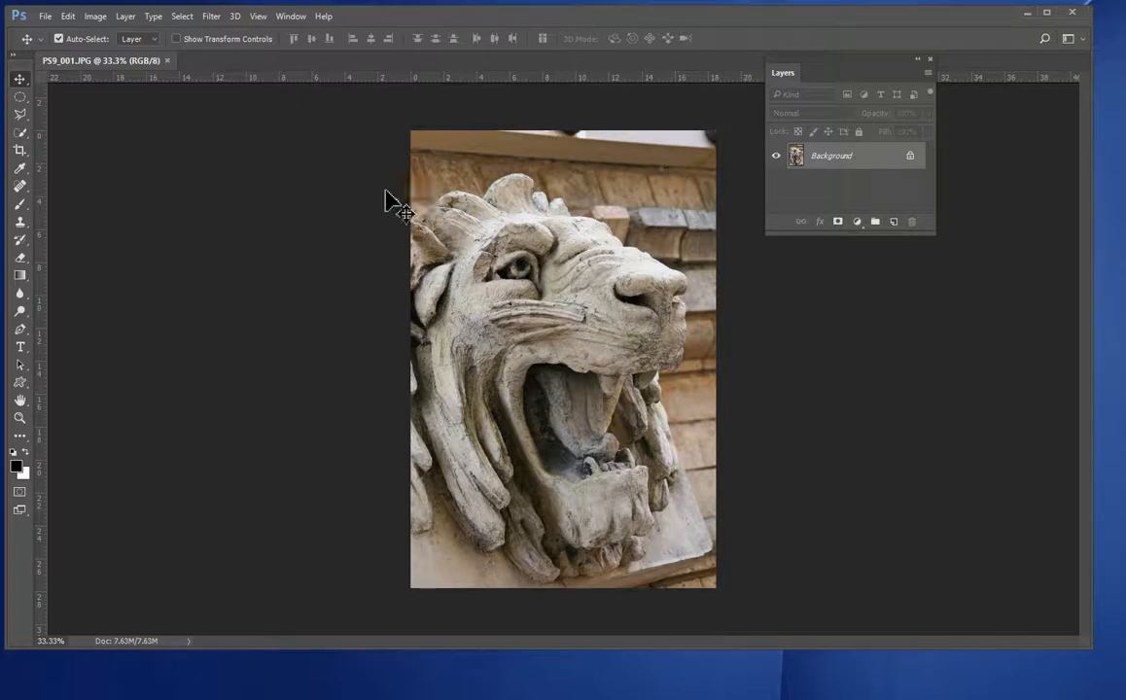
Crop a narrow strip off the top of the lion photo, with the crop's width, height and resolution values cleared
click(22, 152)
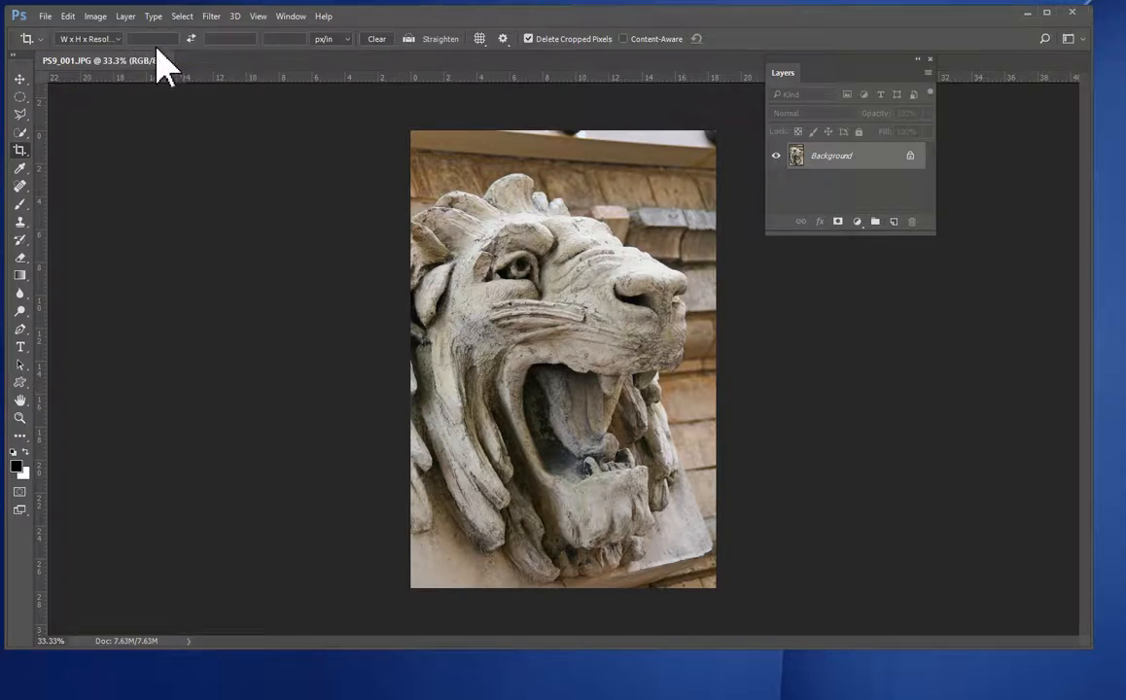
click(118, 40)
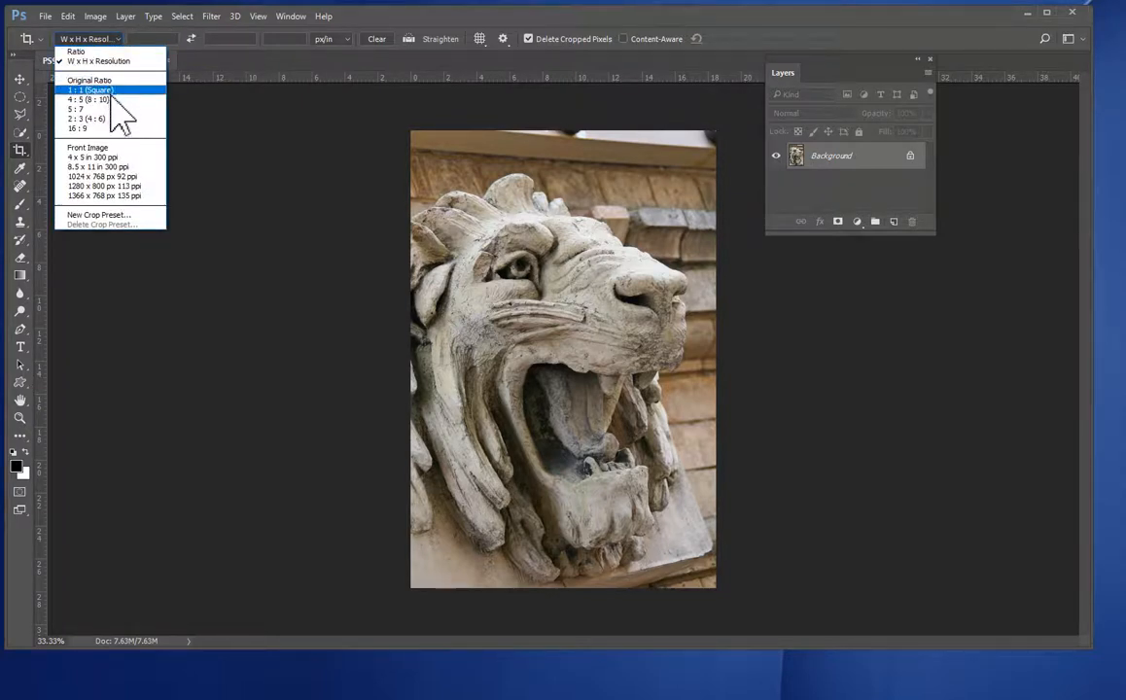
click(117, 156)
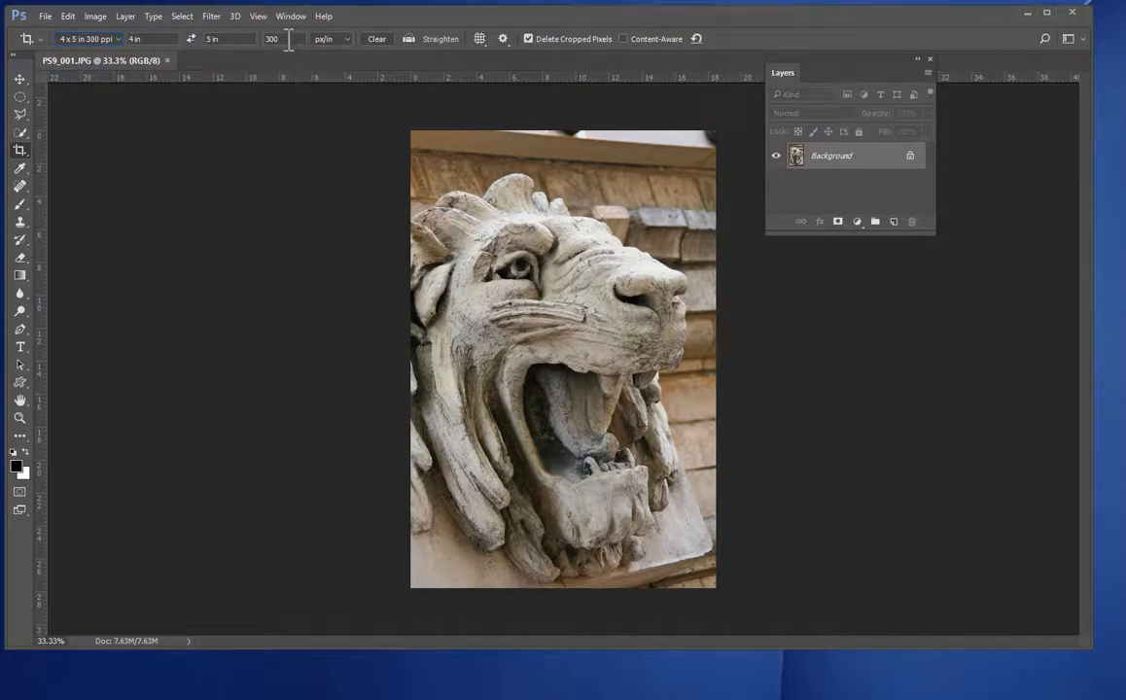
click(380, 41)
drag(383, 149, 778, 622)
drag(564, 148, 568, 151)
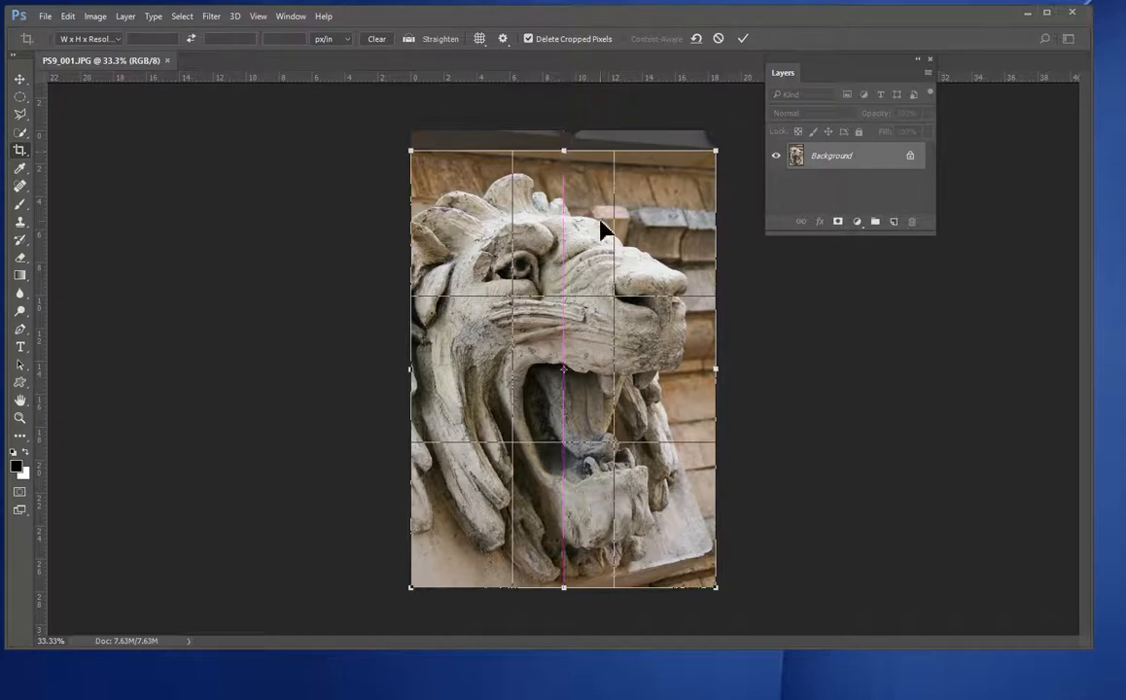
click(743, 39)
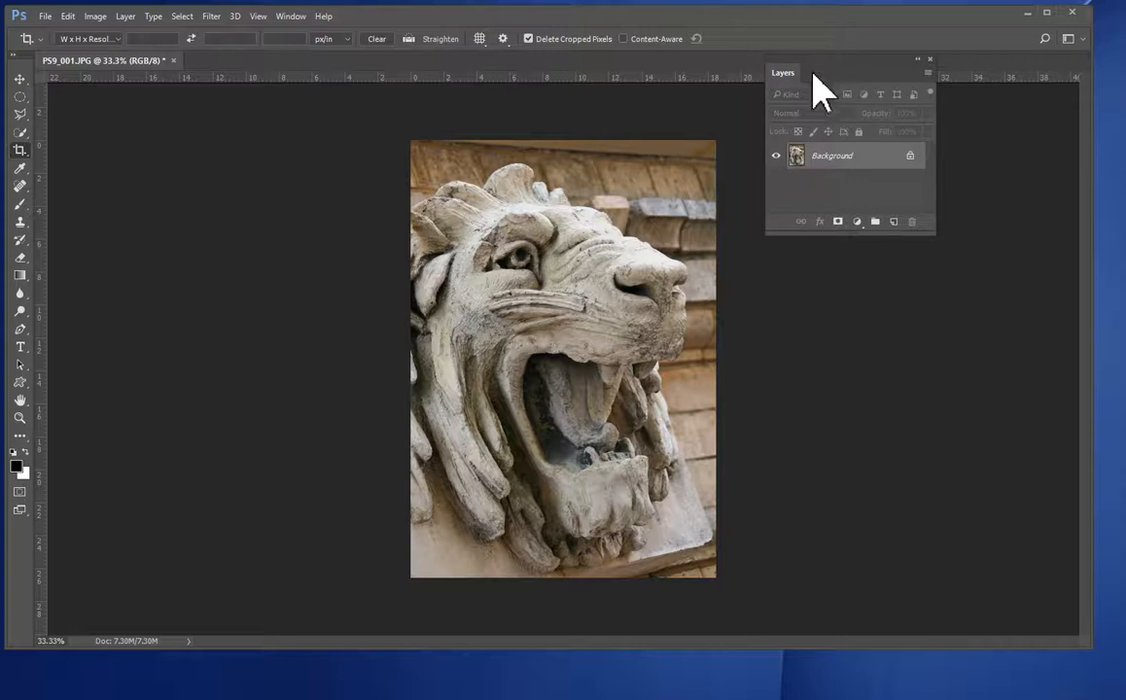
Create a layer named "dodge and burn" in Overlay mode, filled with the neutral 50% gray
click(928, 75)
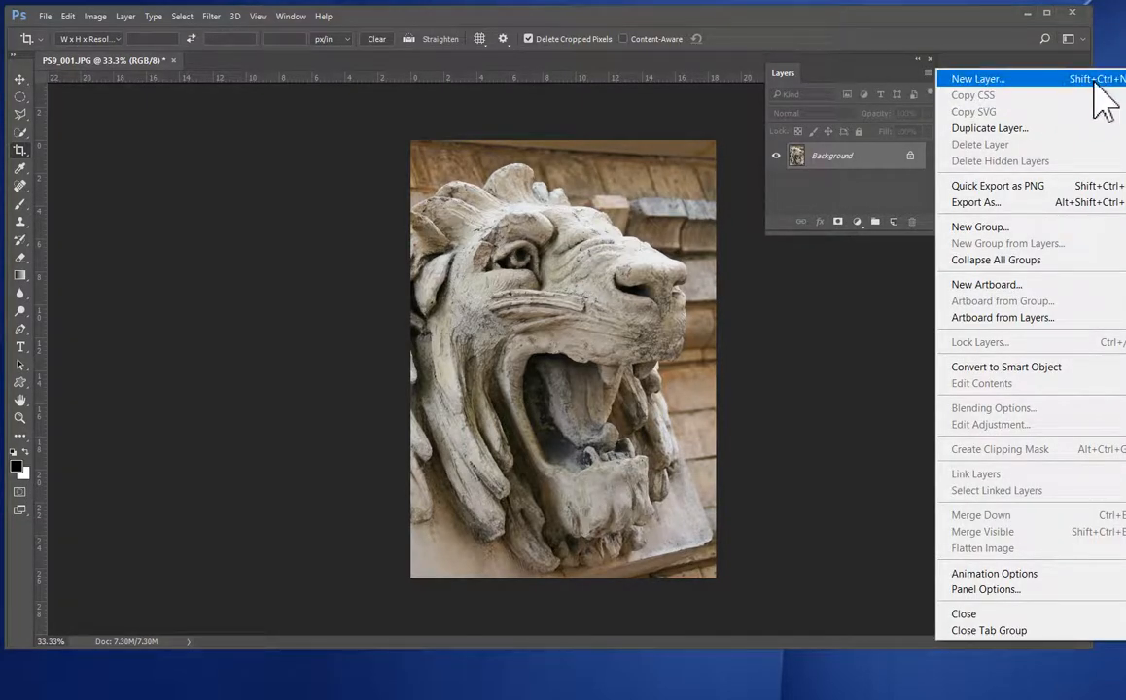
click(997, 81)
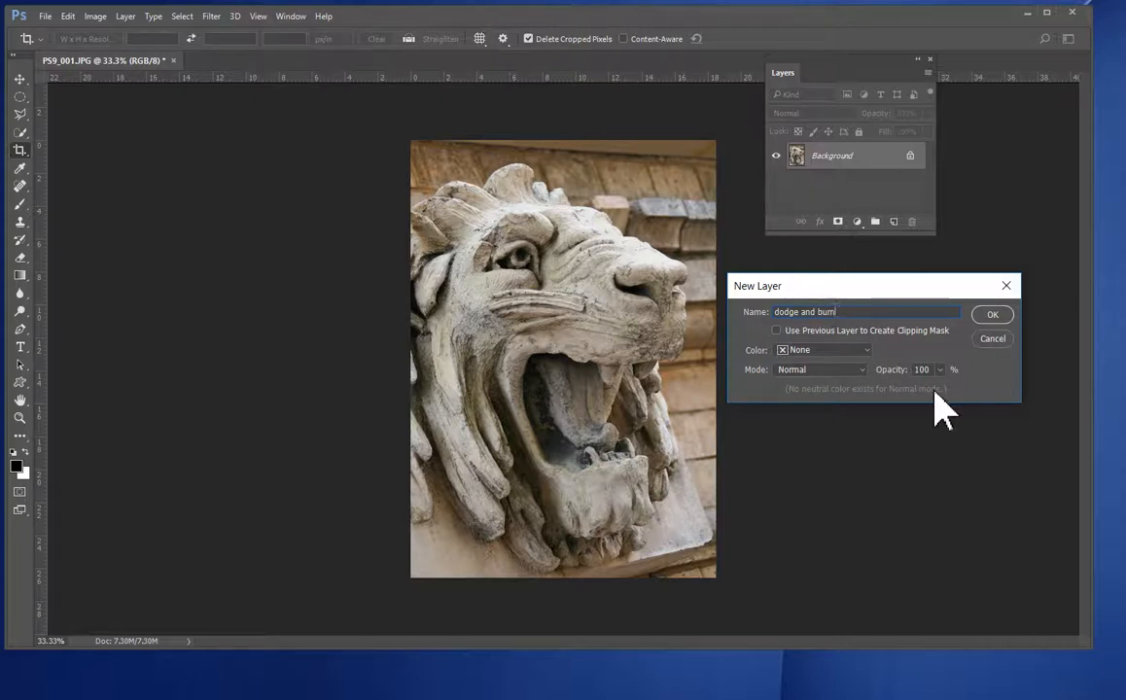
click(864, 372)
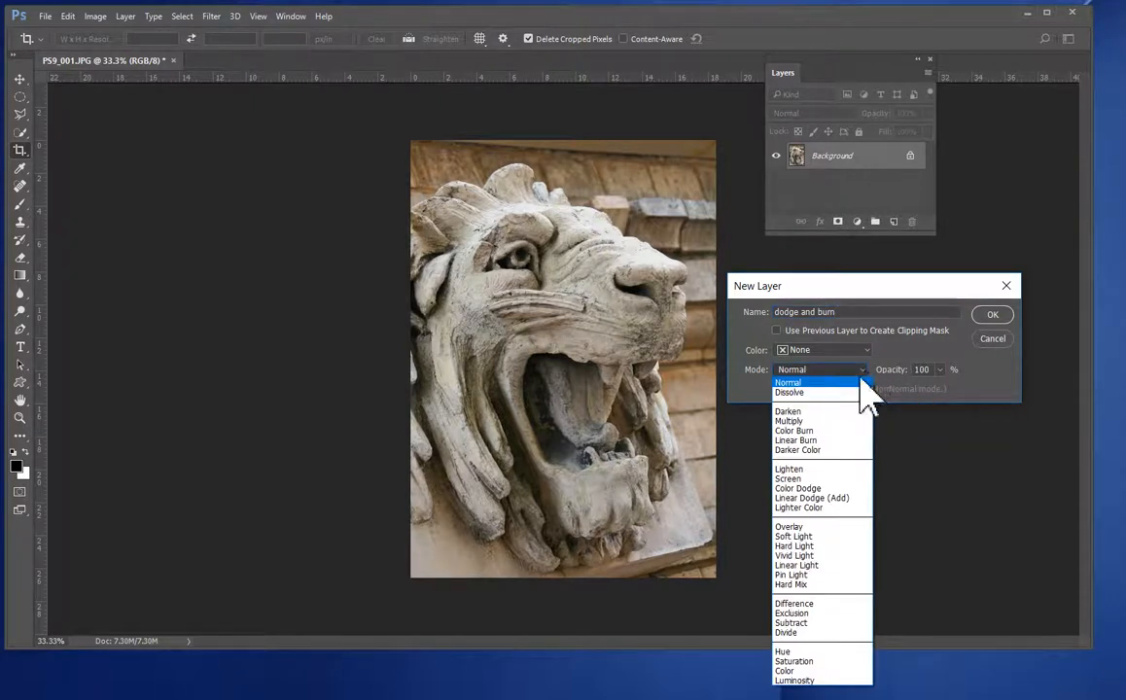
click(815, 526)
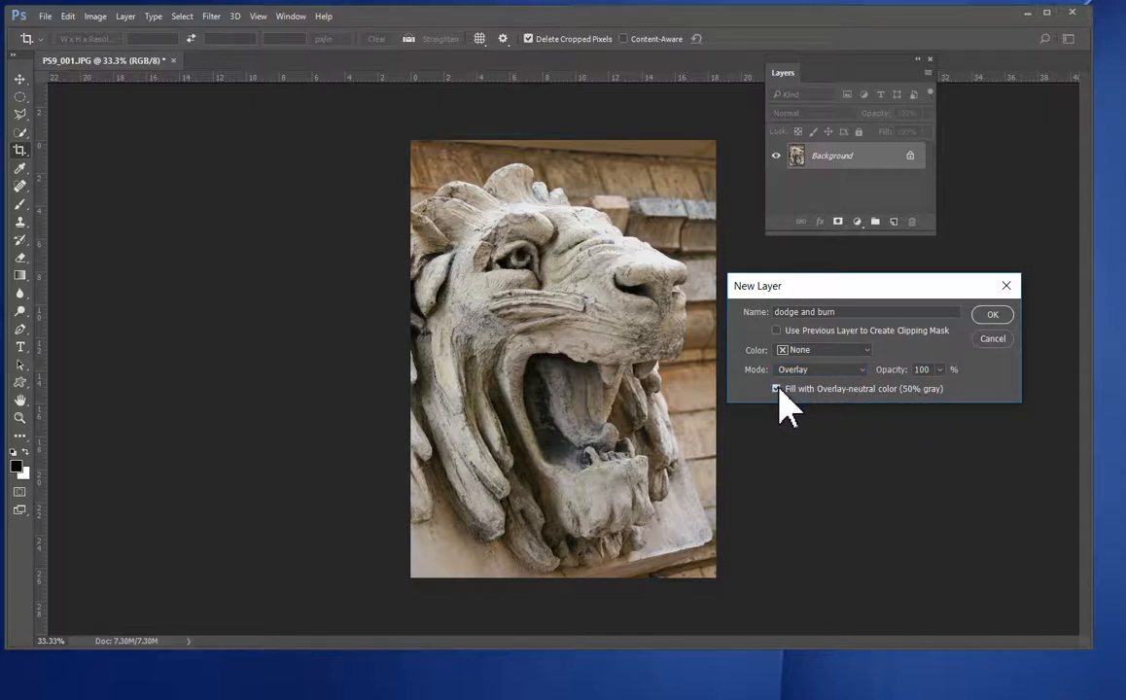
click(994, 316)
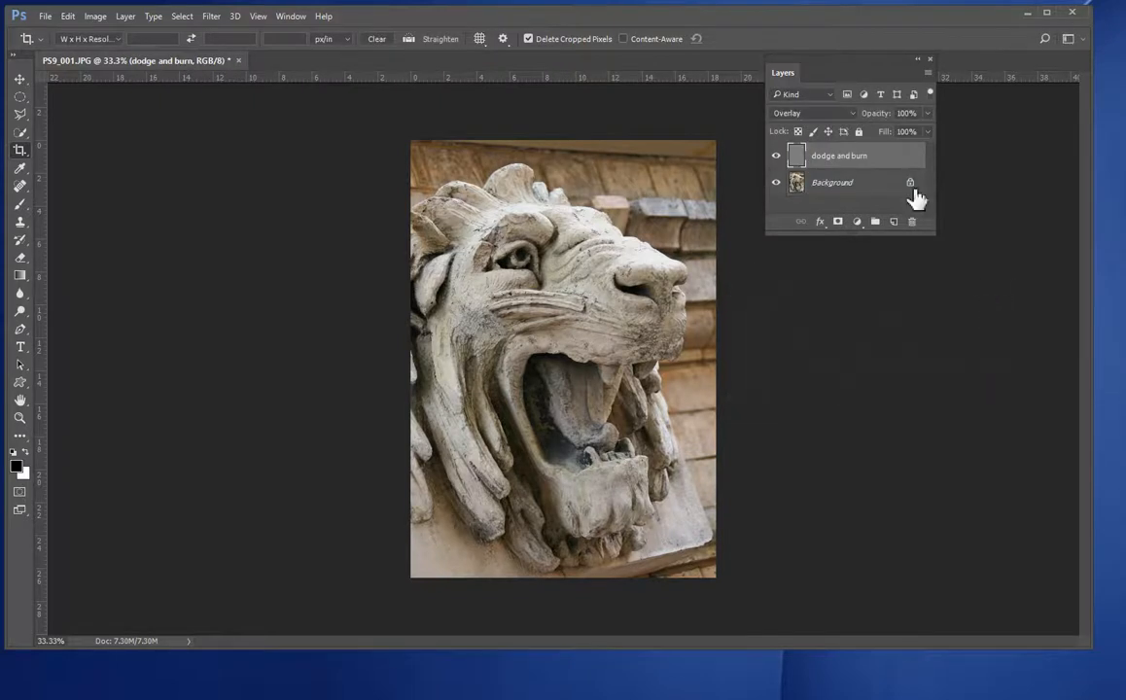
click(779, 185)
click(777, 184)
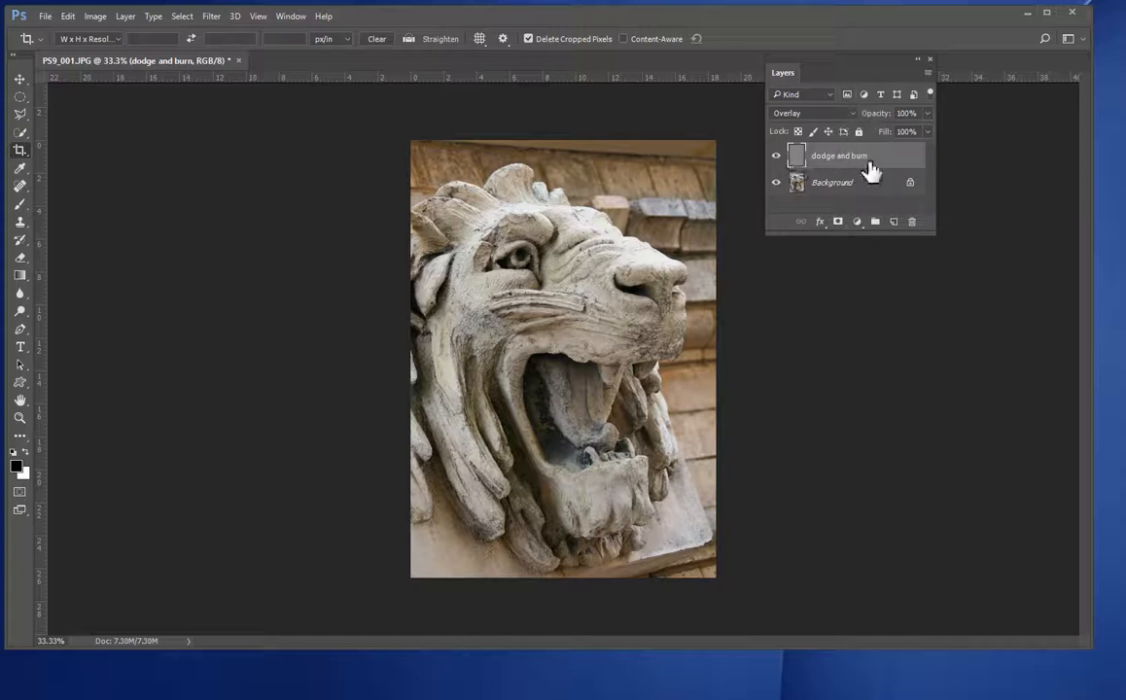
Activate the Burn tool and set its brush to 102 px with 0% hardness
click(21, 313)
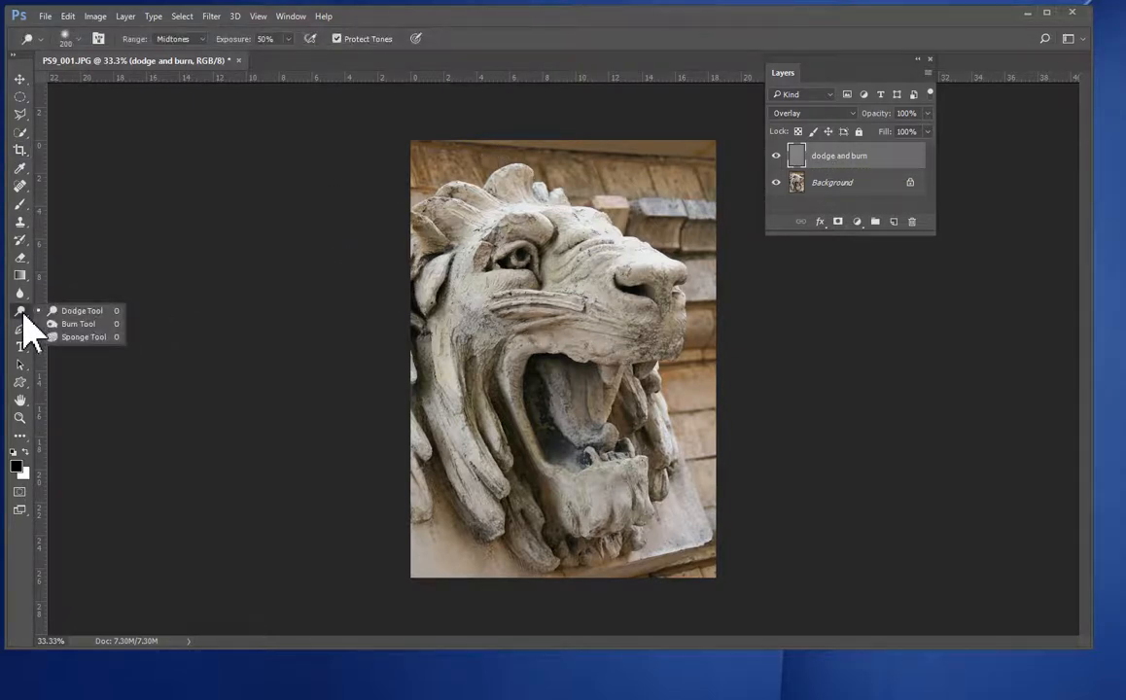
click(95, 326)
mouse_move(418, 249)
mouse_down()
mouse_move(423, 219)
mouse_move(458, 204)
mouse_move(469, 280)
mouse_move(468, 153)
mouse_move(458, 156)
mouse_move(514, 223)
mouse_up()
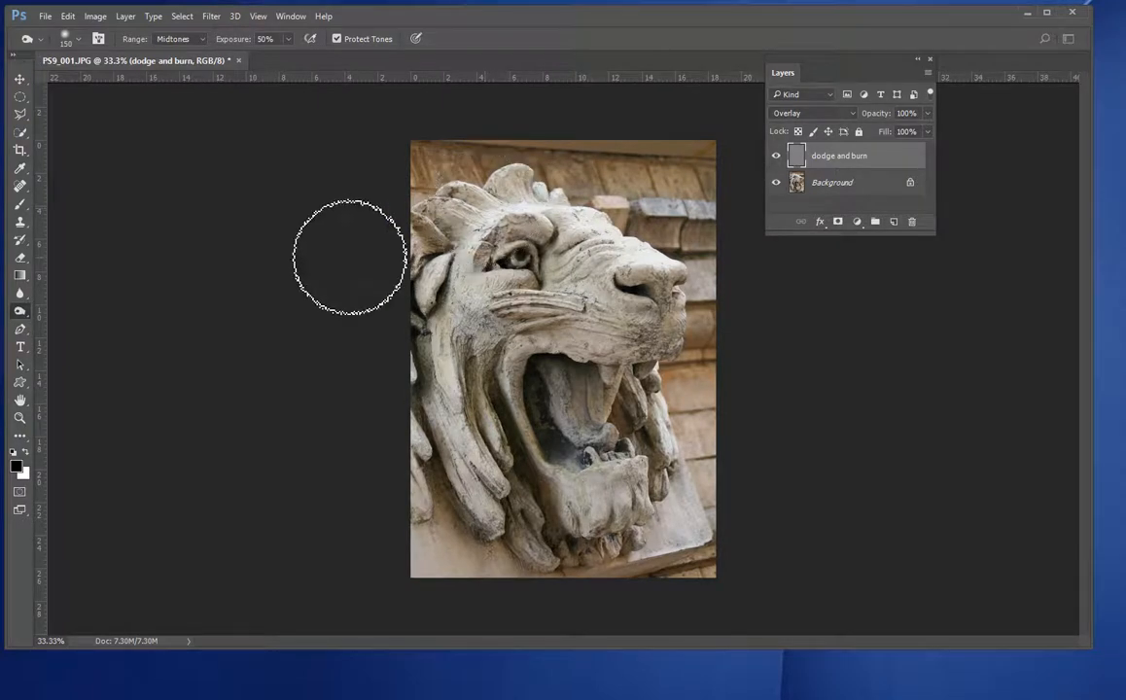
click(78, 41)
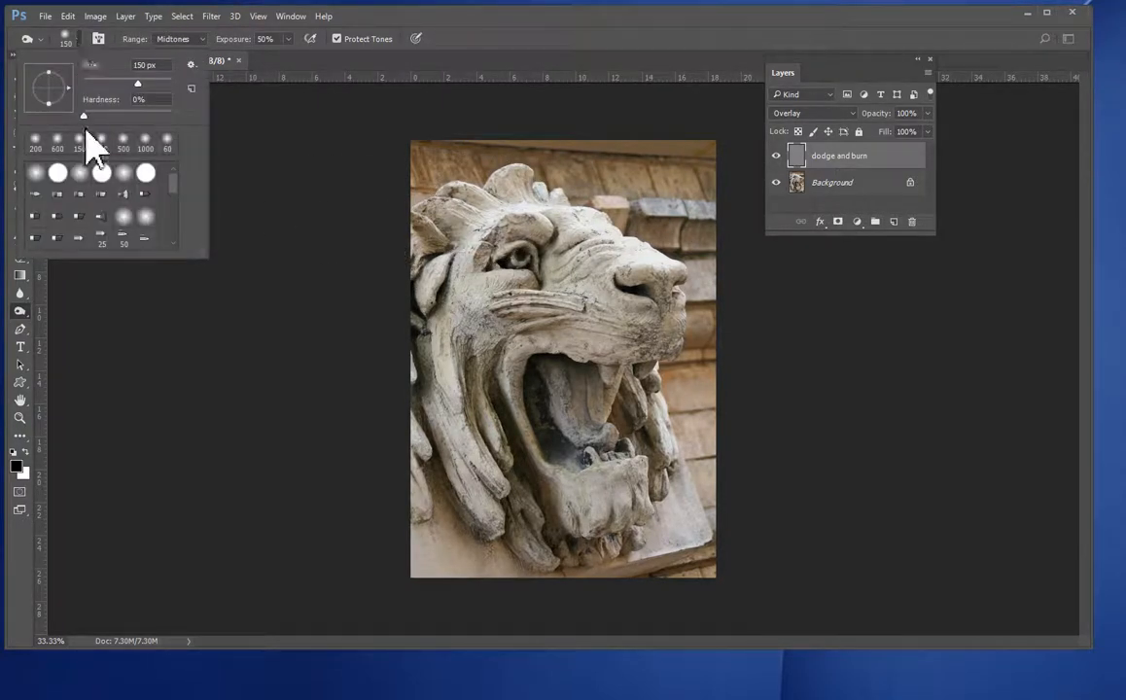
drag(139, 84, 122, 84)
mouse_move(84, 114)
mouse_down()
mouse_move(124, 115)
mouse_move(87, 118)
mouse_up()
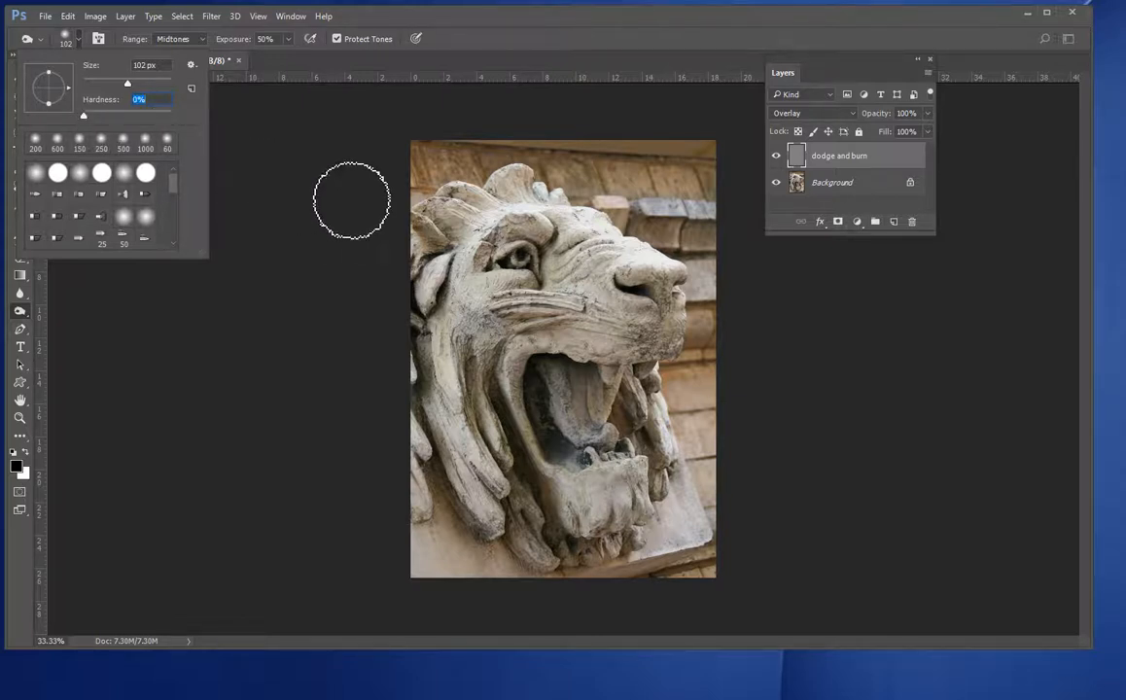
key(Return)
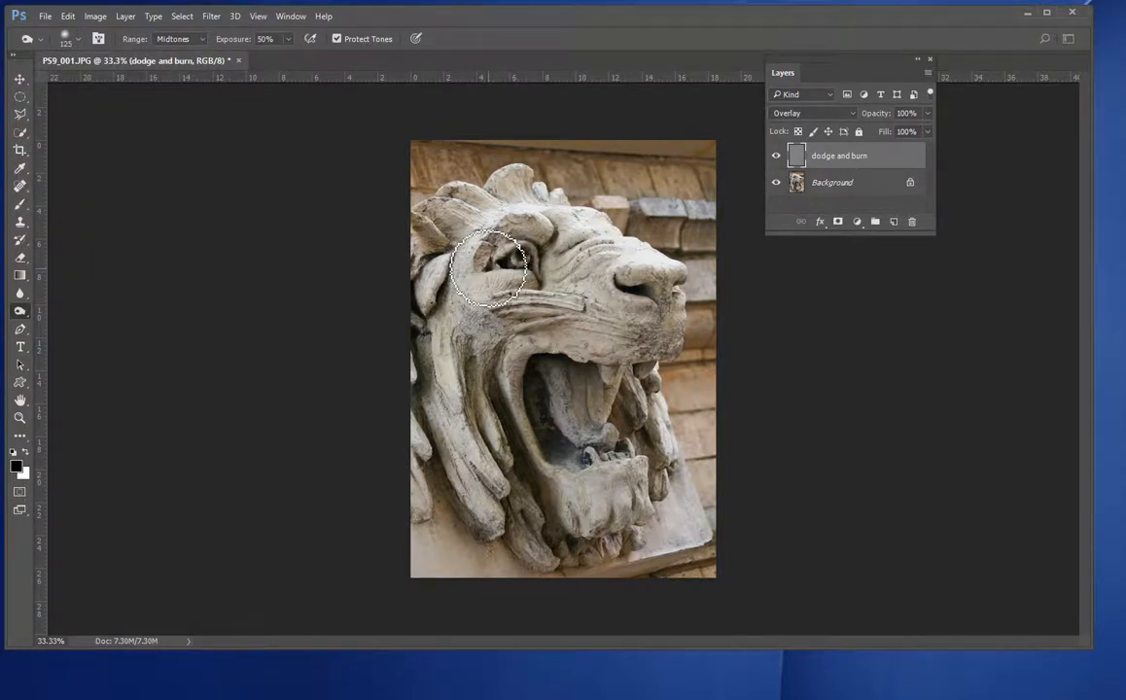
Enlarge the Burn brush well beyond its size and shrink it back to 125 px
key(bracketright)
key(bracketright)
key(bracketright)
key(bracketright)
key(bracketright)
key(bracketright)
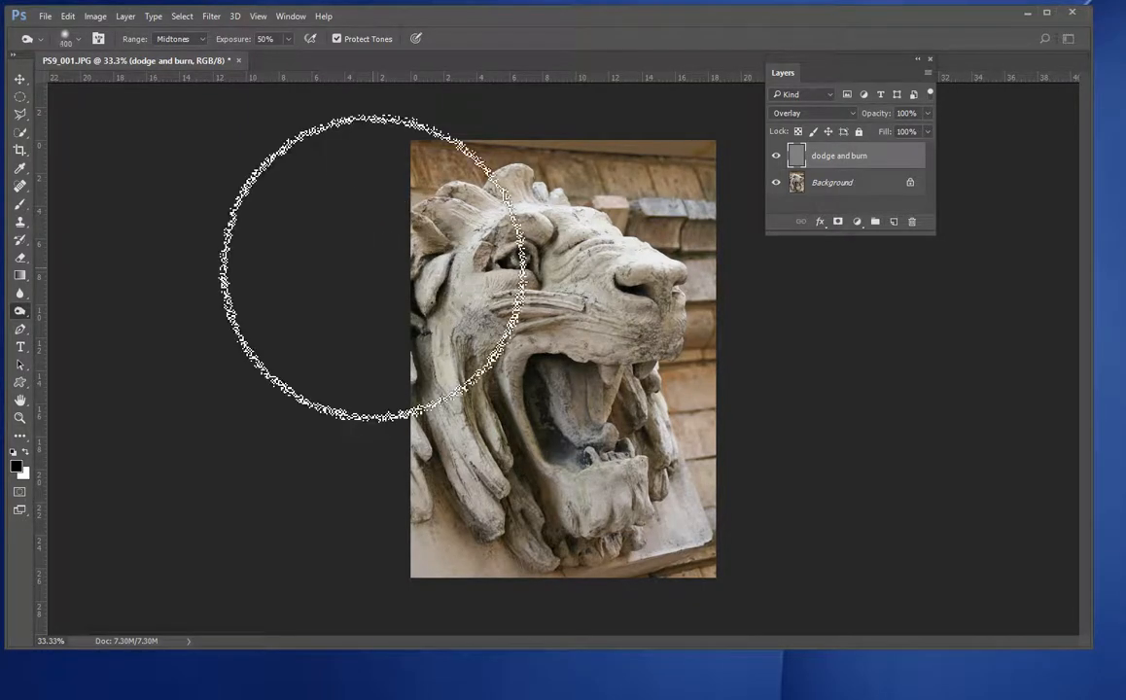
key(bracketright)
key(bracketleft)
key(bracketleft)
key(bracketleft)
key(bracketleft)
key(bracketleft)
key(bracketleft)
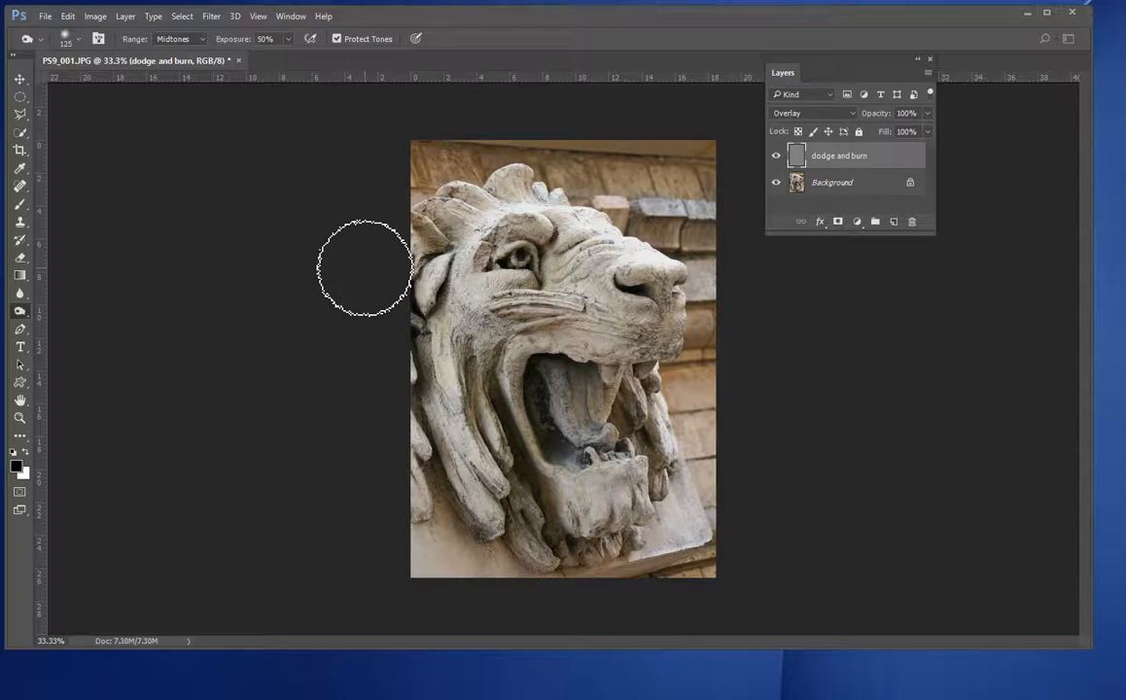
Set the Burn exposure to 40% and the brush to 300 px, and darken the photo's edges and corners on the dodge and burn layer
key(bracketright)
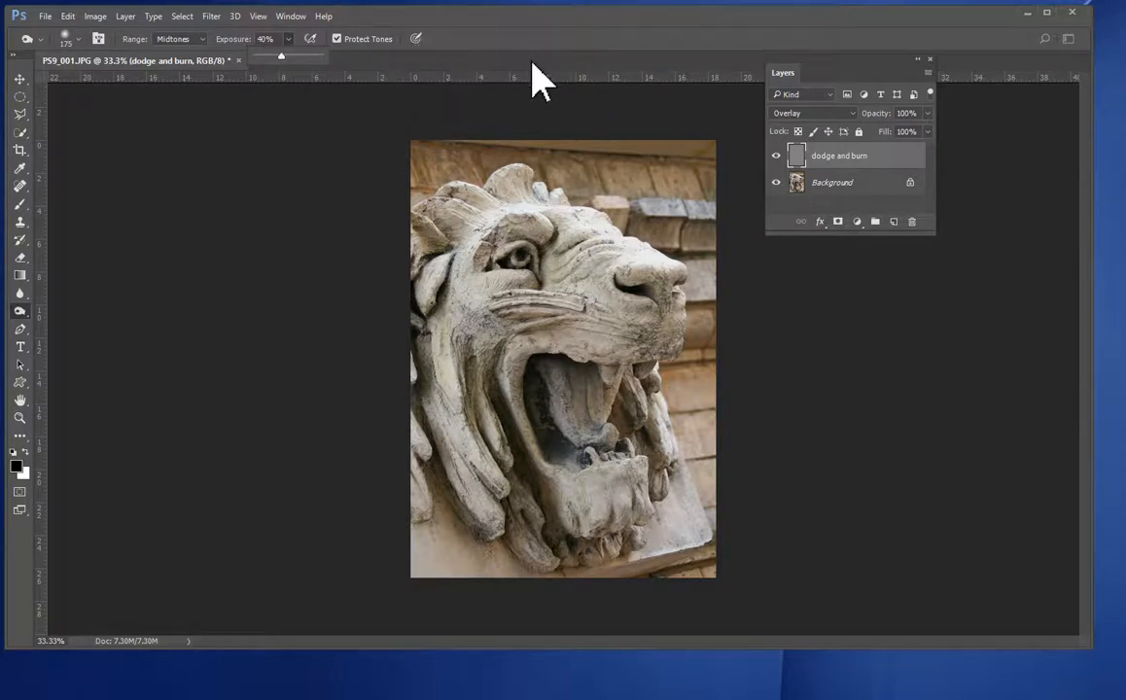
click(532, 63)
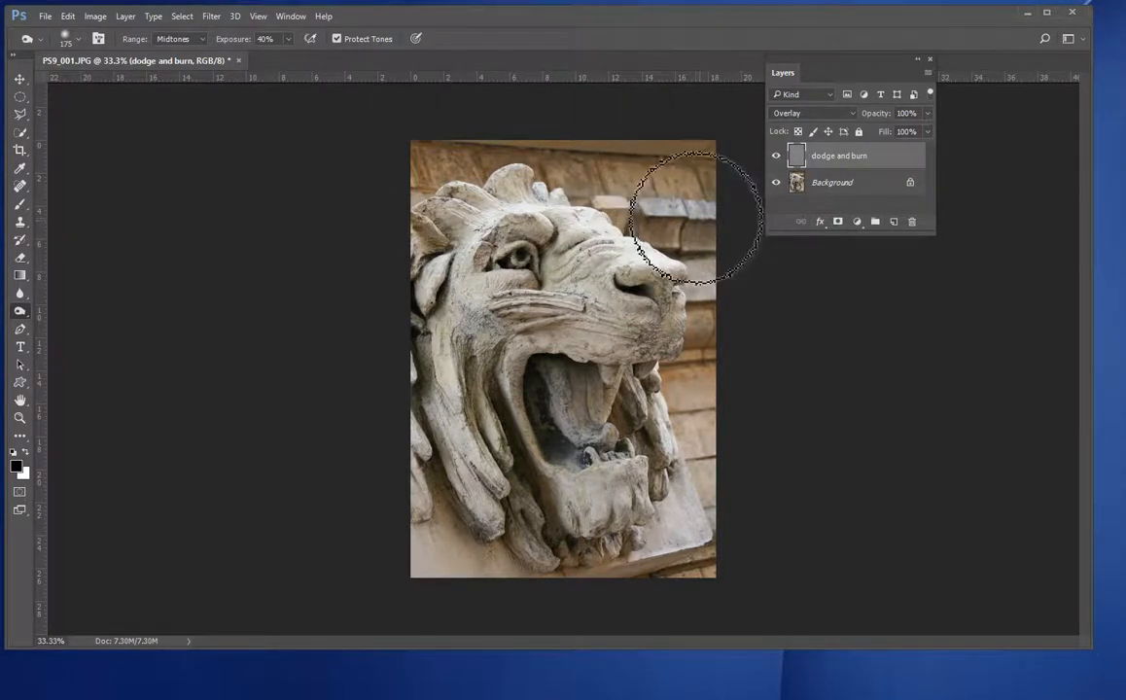
key(bracketright)
key(bracketright)
key(bracketright)
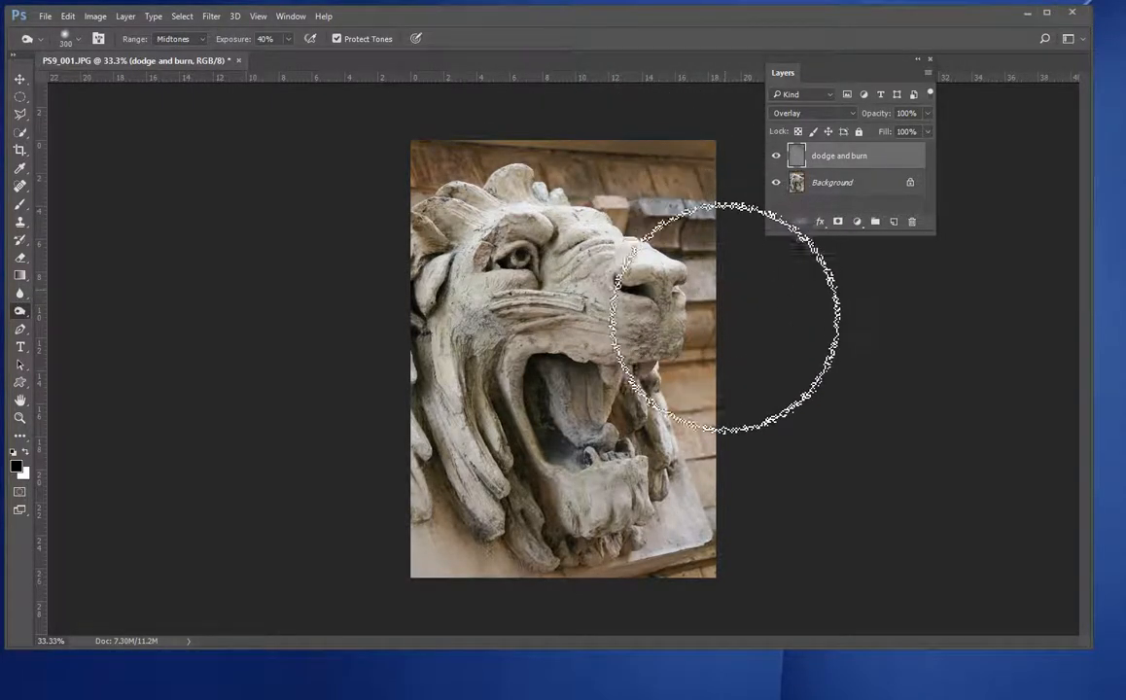
mouse_move(715, 398)
mouse_down()
mouse_move(705, 448)
mouse_move(704, 412)
mouse_move(689, 561)
mouse_move(689, 528)
mouse_move(638, 582)
mouse_move(678, 490)
mouse_up()
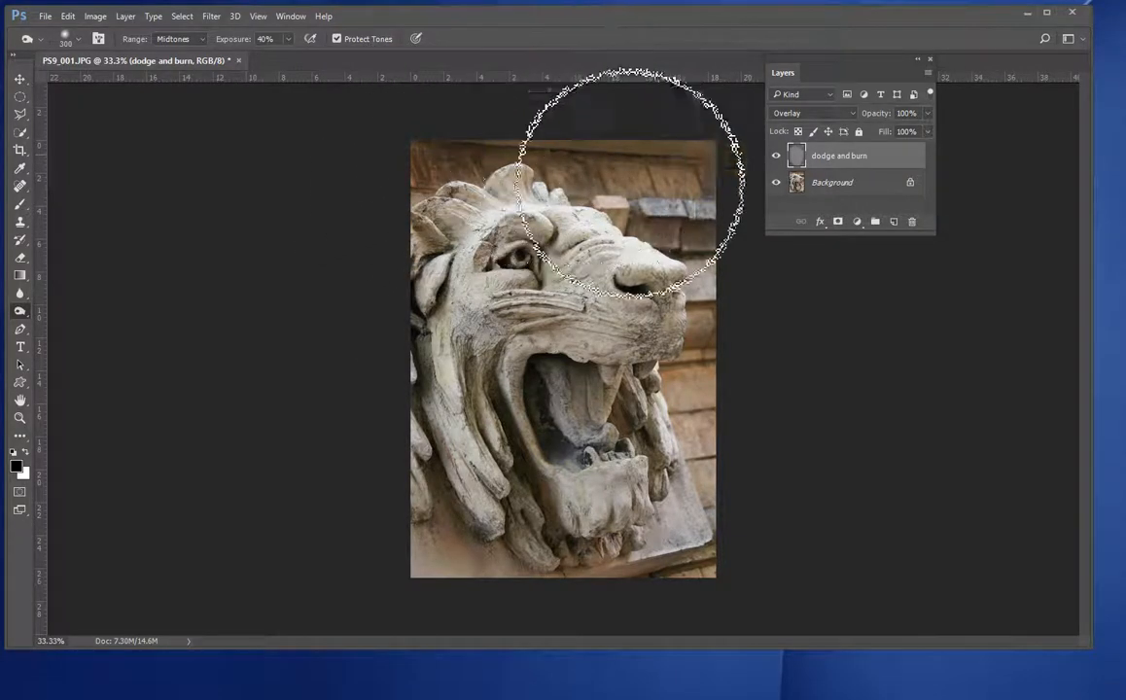
click(778, 183)
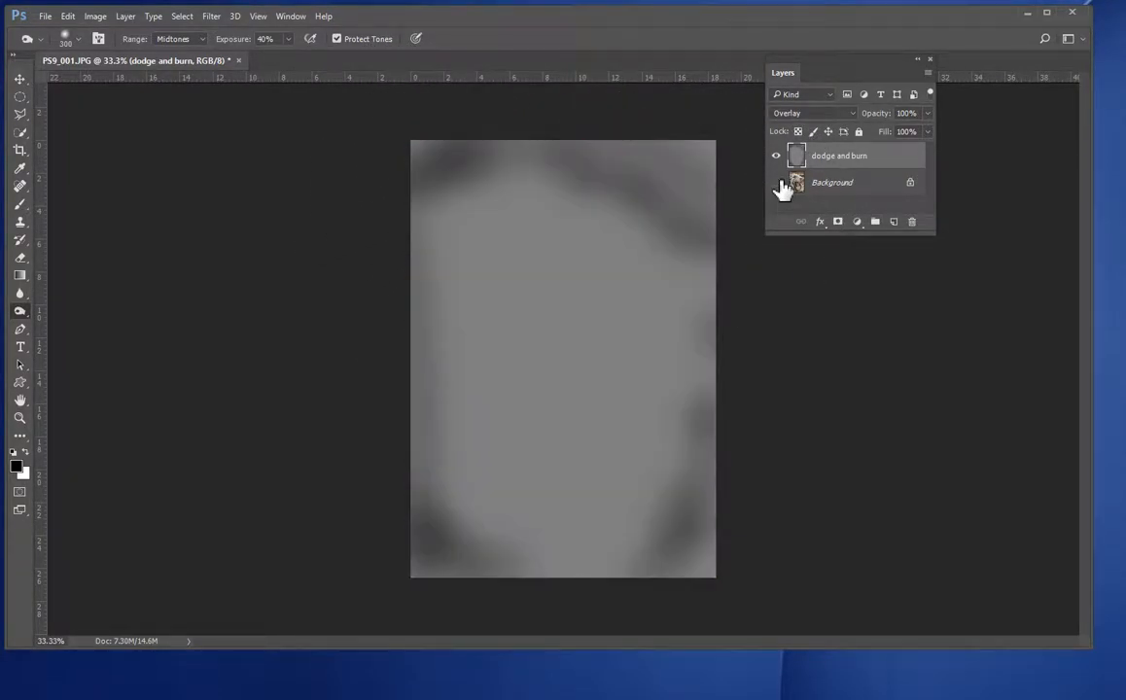
click(778, 183)
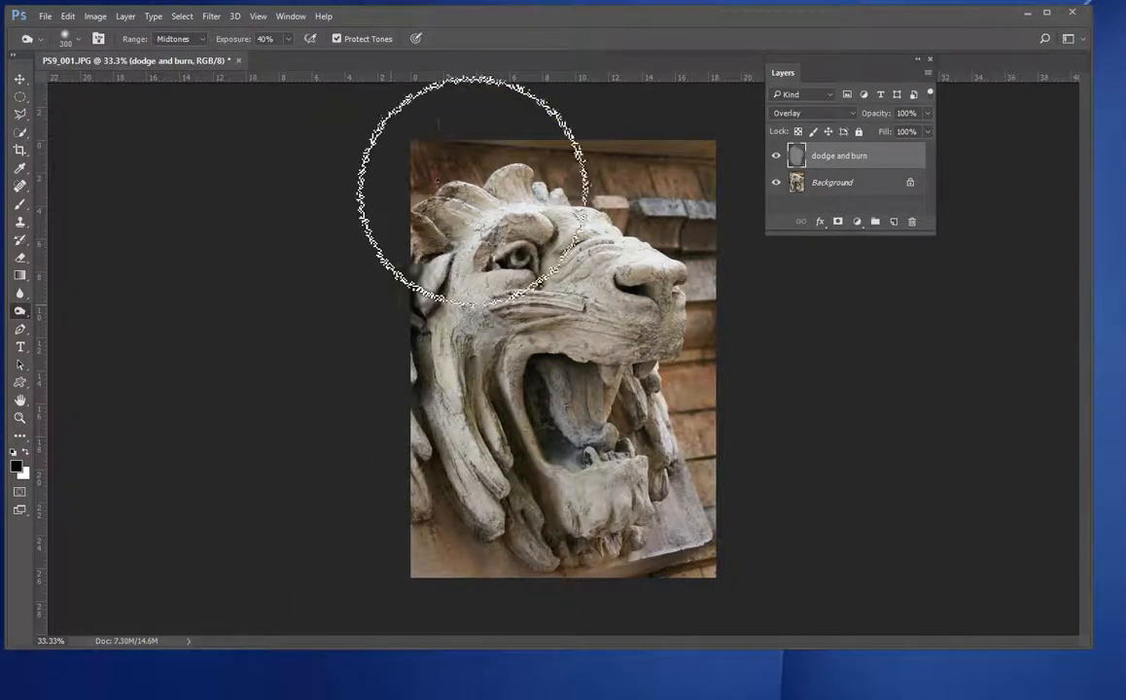
Hide the Background layer to inspect the burn strokes on the gray layer alone, and show it again
click(777, 184)
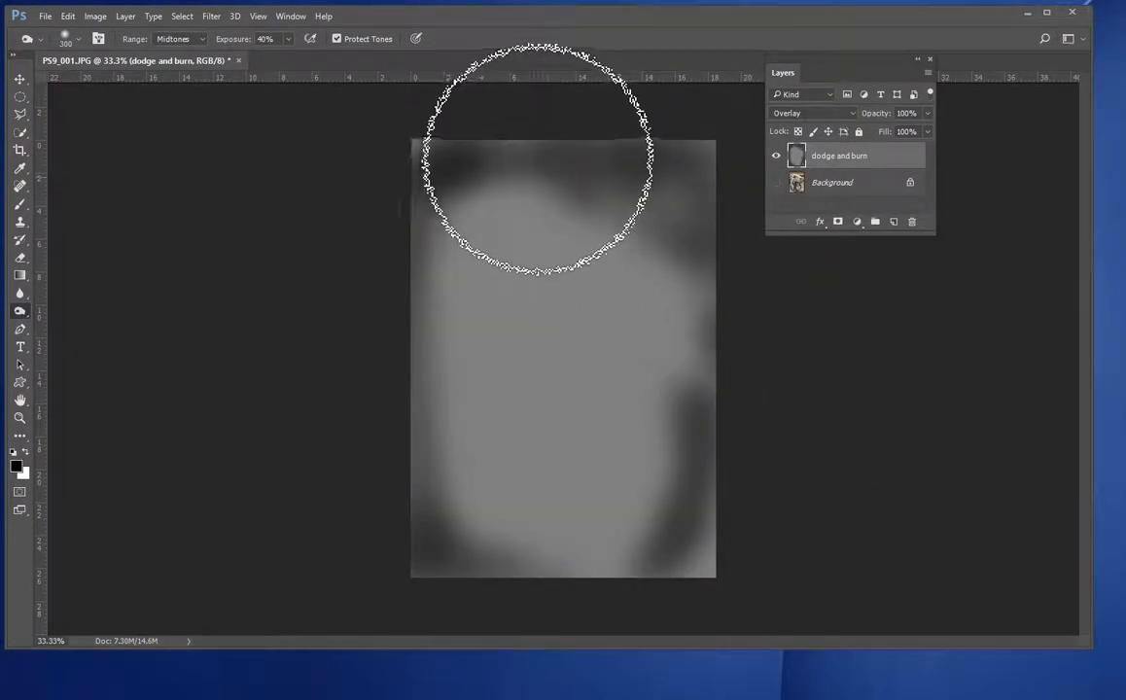
click(777, 184)
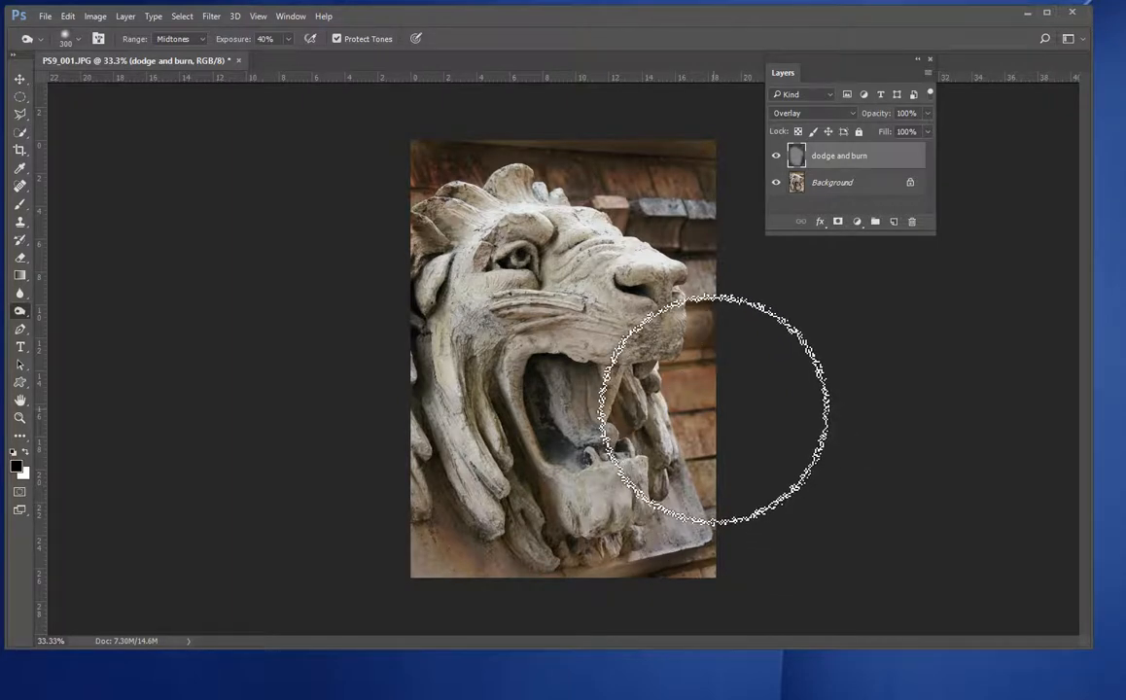
Reduce the Burn brush to 90 px and darken the inside of the mouth, the face and the mane shadows
key(bracketleft)
key(bracketleft)
key(bracketleft)
key(bracketleft)
key(bracketleft)
key(bracketleft)
key(bracketleft)
drag(570, 455, 629, 455)
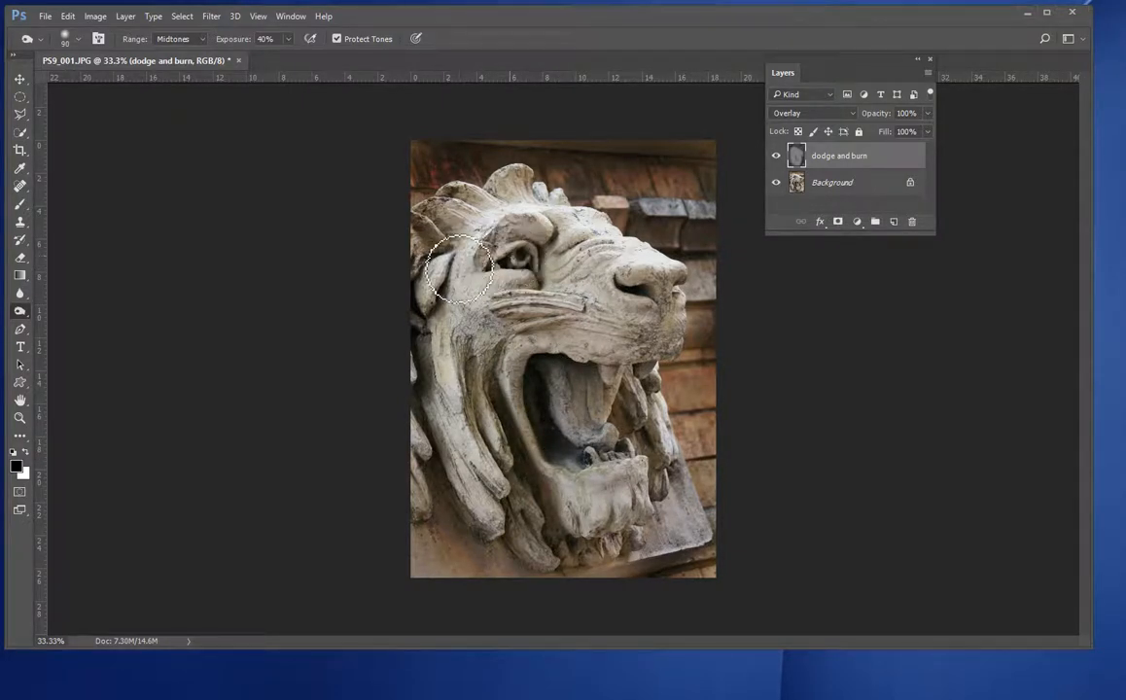
drag(457, 282, 480, 289)
mouse_move(468, 202)
mouse_down()
mouse_move(502, 208)
mouse_move(504, 171)
mouse_move(529, 206)
mouse_move(529, 182)
mouse_move(511, 175)
mouse_move(516, 206)
mouse_move(495, 177)
mouse_move(537, 201)
mouse_move(525, 172)
mouse_move(550, 199)
mouse_move(540, 184)
mouse_move(544, 195)
mouse_move(466, 194)
mouse_move(491, 224)
mouse_move(459, 215)
mouse_move(489, 256)
mouse_move(441, 257)
mouse_move(421, 351)
mouse_move(439, 272)
mouse_move(520, 267)
mouse_move(513, 351)
mouse_move(513, 277)
mouse_move(569, 420)
mouse_move(527, 395)
mouse_move(543, 365)
mouse_move(578, 467)
mouse_move(544, 378)
mouse_move(541, 409)
mouse_move(593, 464)
mouse_move(544, 385)
mouse_move(575, 450)
mouse_up()
mouse_move(653, 449)
mouse_down()
mouse_move(623, 382)
mouse_move(633, 373)
mouse_move(633, 397)
mouse_move(632, 380)
mouse_move(568, 384)
mouse_move(569, 427)
mouse_move(537, 515)
mouse_move(562, 439)
mouse_move(550, 446)
mouse_move(559, 529)
mouse_move(474, 514)
mouse_move(433, 389)
mouse_move(553, 541)
mouse_move(472, 363)
mouse_move(511, 416)
mouse_move(497, 367)
mouse_move(512, 434)
mouse_move(501, 349)
mouse_move(540, 509)
mouse_up()
Reduce the Burn brush to 45 px and darken the grooves between the mane locks down to the chin
key([)
key([)
key([)
key([)
mouse_move(461, 366)
mouse_down()
mouse_move(489, 468)
mouse_move(469, 370)
mouse_move(490, 448)
mouse_move(472, 372)
mouse_move(503, 446)
mouse_move(458, 385)
mouse_move(486, 512)
mouse_up()
mouse_move(467, 457)
mouse_down()
mouse_move(502, 481)
mouse_move(523, 545)
mouse_up()
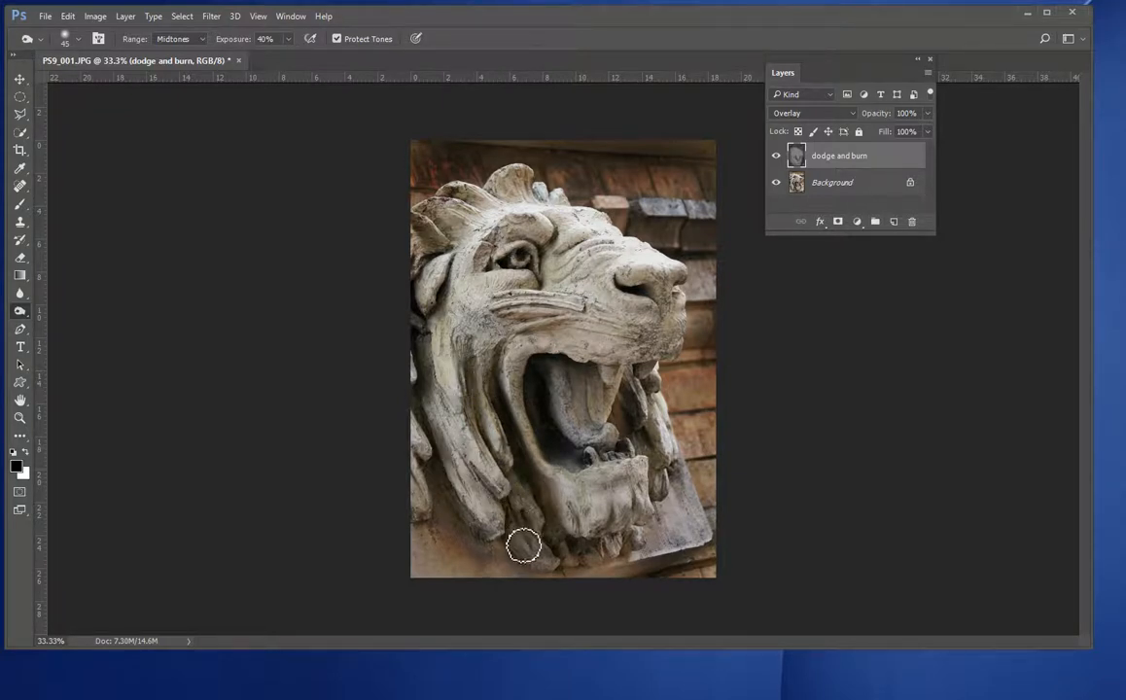
Enlarge the Burn brush to 200 px
key(])
key(])
key(])
key(])
key(])
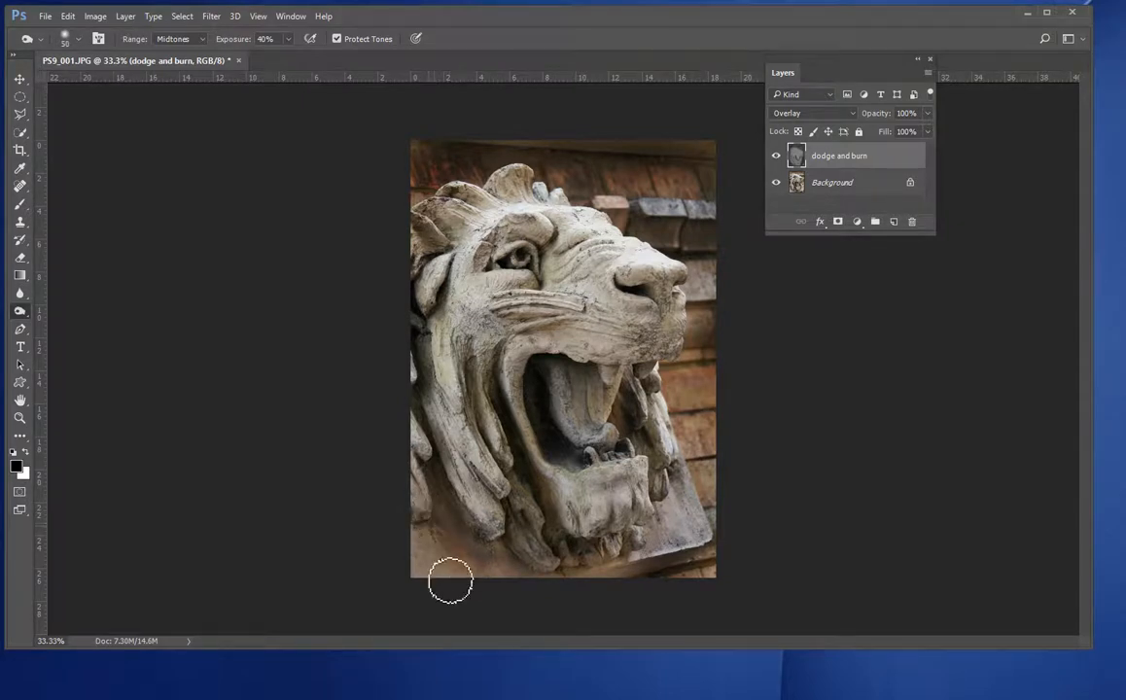
key(])
key(])
key(])
key(])
key(])
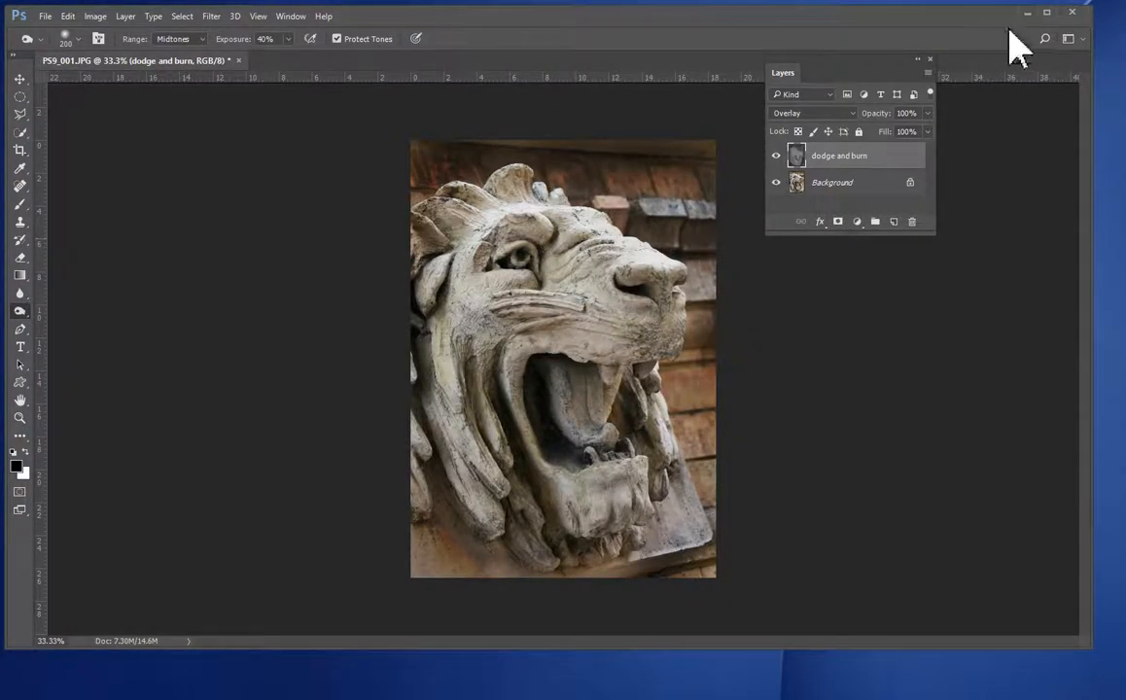
Activate the Dodge tool, reduce its brush to 30 px and lighten the lion's eye
right_click(20, 312)
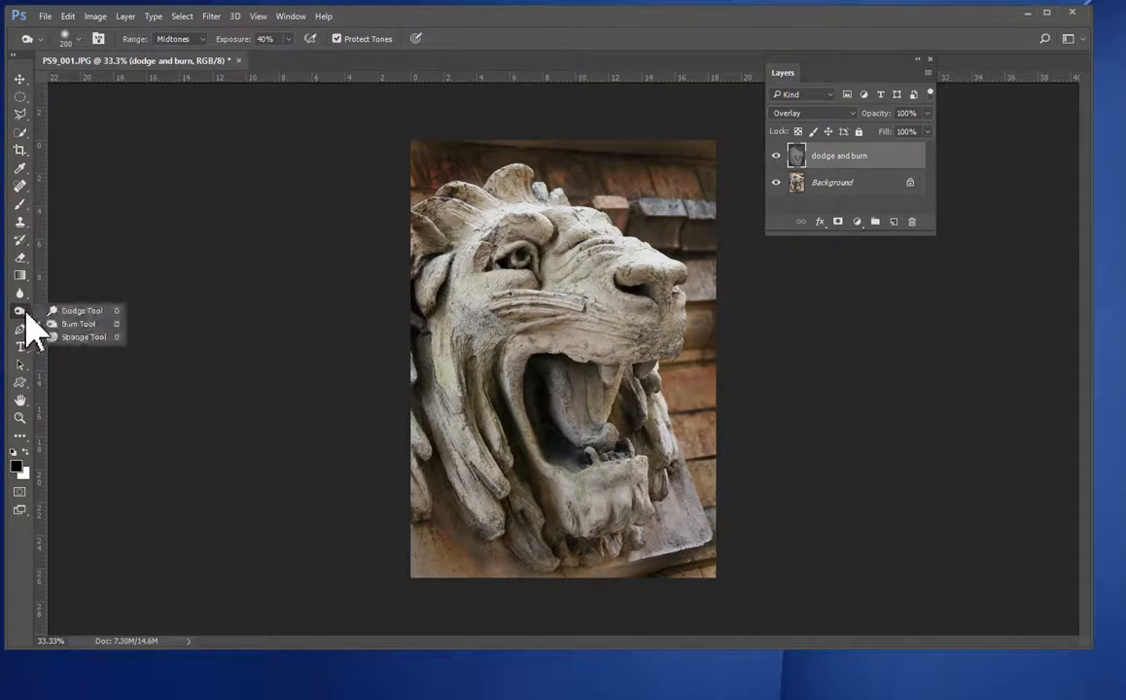
click(87, 311)
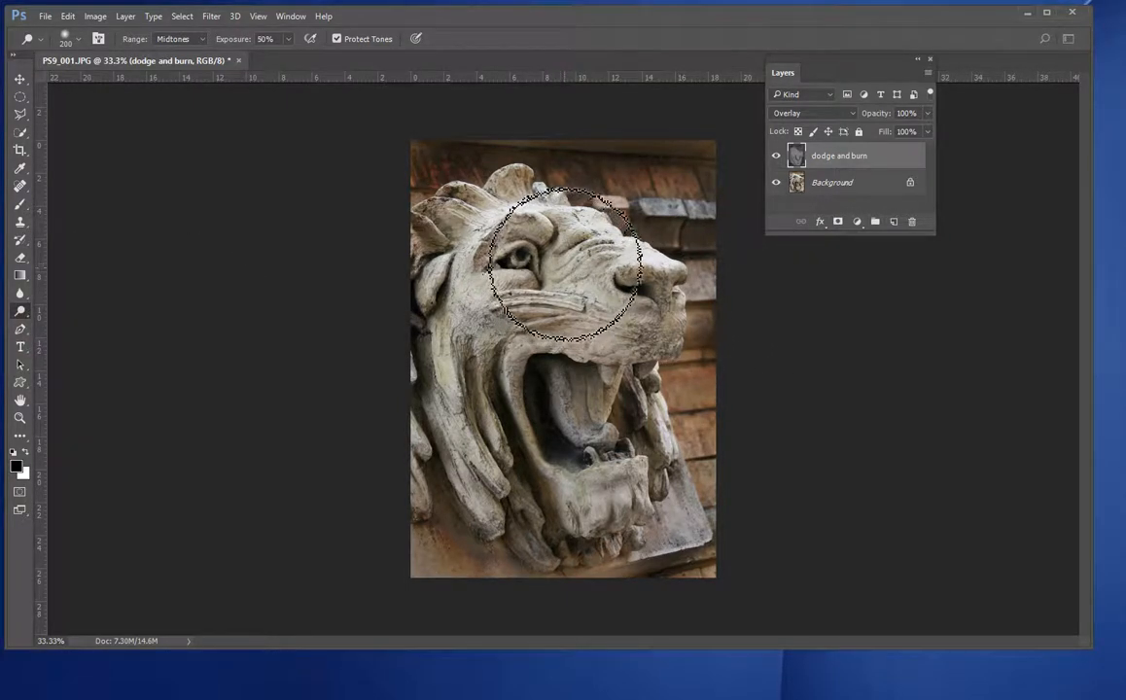
key(bracketleft)
key(bracketleft)
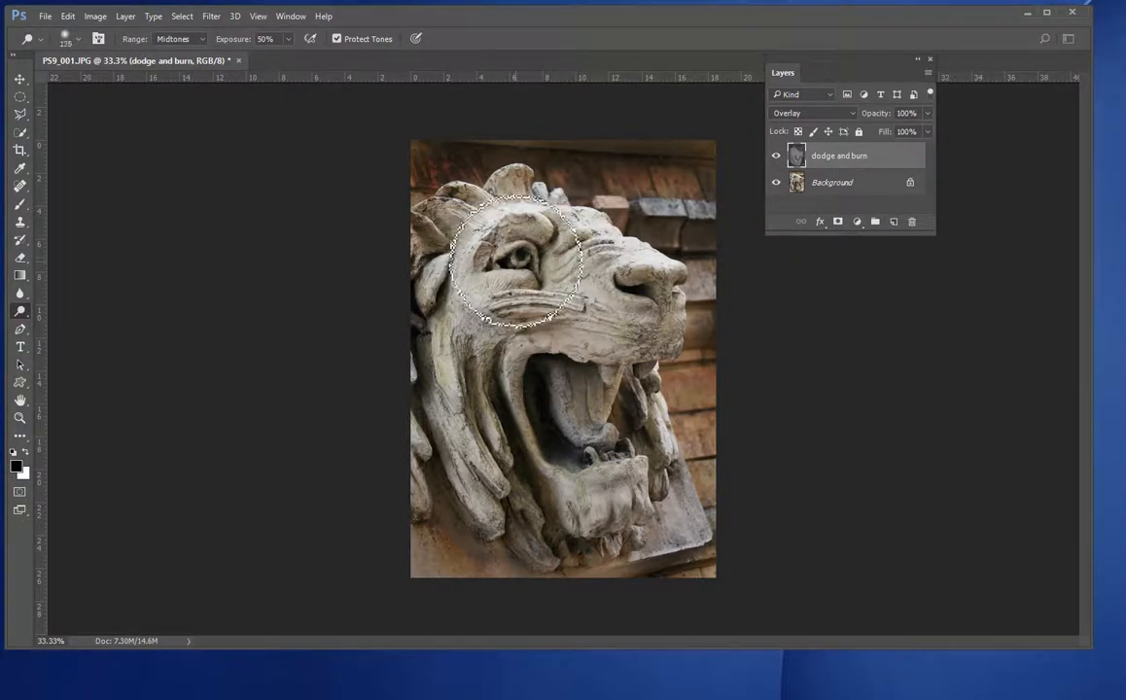
key(bracketleft)
key(bracketleft)
key(bracketleft)
key(bracketleft)
key(bracketleft)
key(bracketleft)
key(bracketleft)
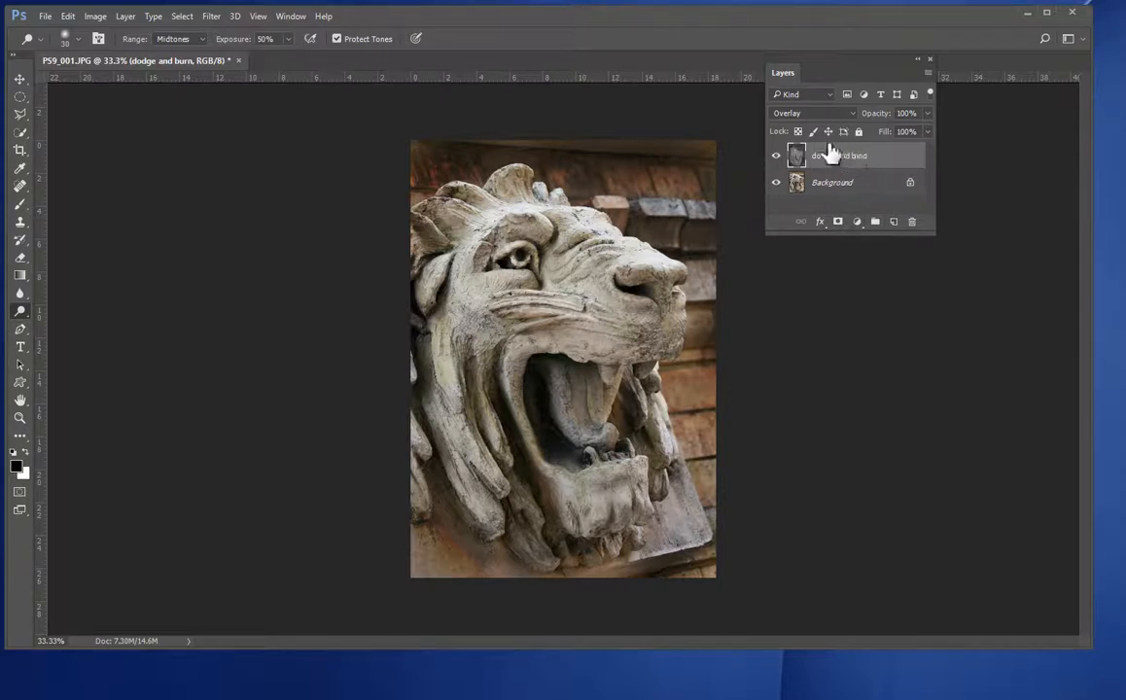
Toggle the dodge and burn layer's visibility to compare the photo before and after the eye lightening
click(776, 157)
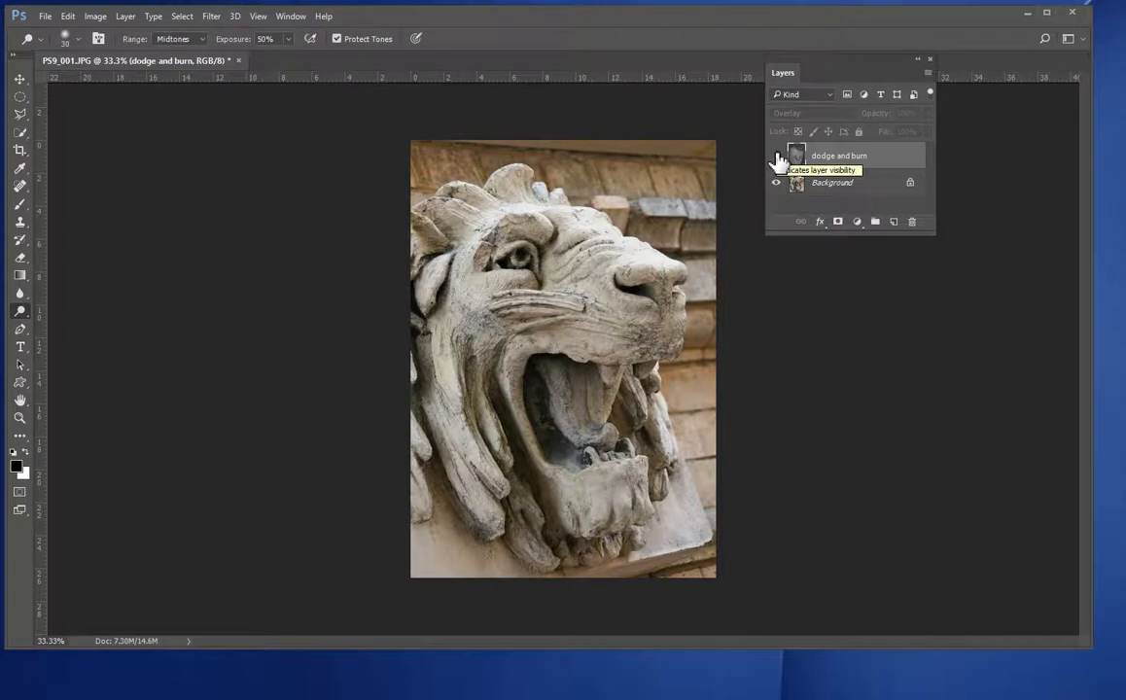
click(776, 157)
click(777, 158)
click(777, 157)
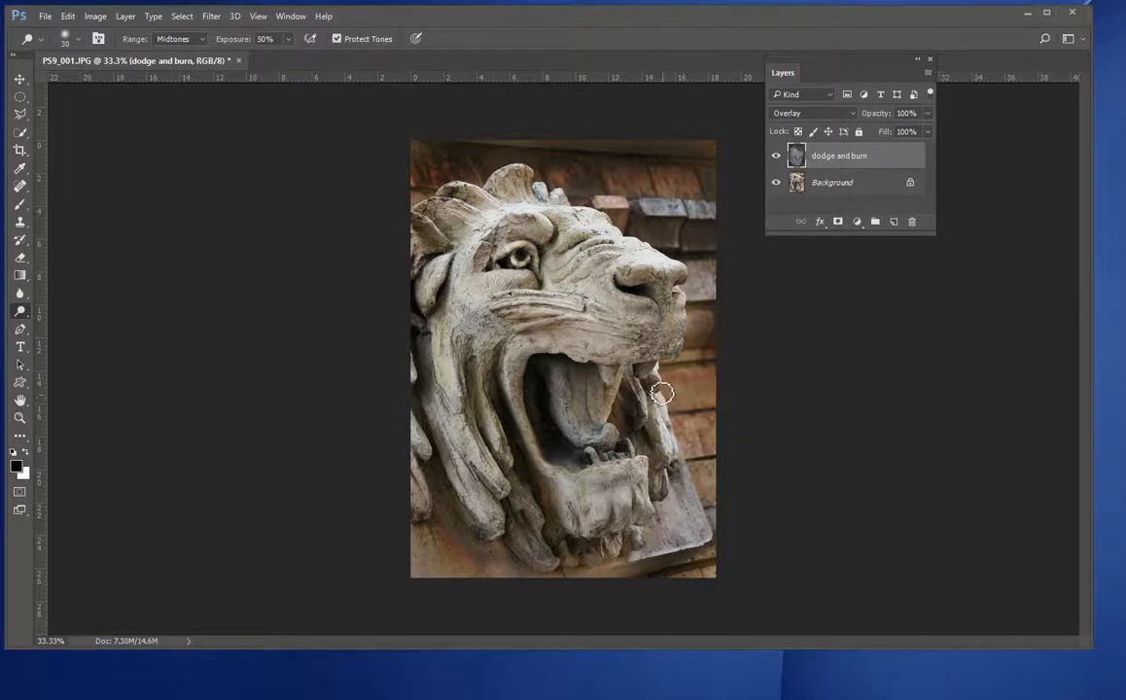
Lighten the lower teeth and jaw with a 90 px Dodge brush, and reduce the brush to 50 px
key(bracketright)
key(bracketright)
key(bracketright)
key(bracketright)
key(bracketright)
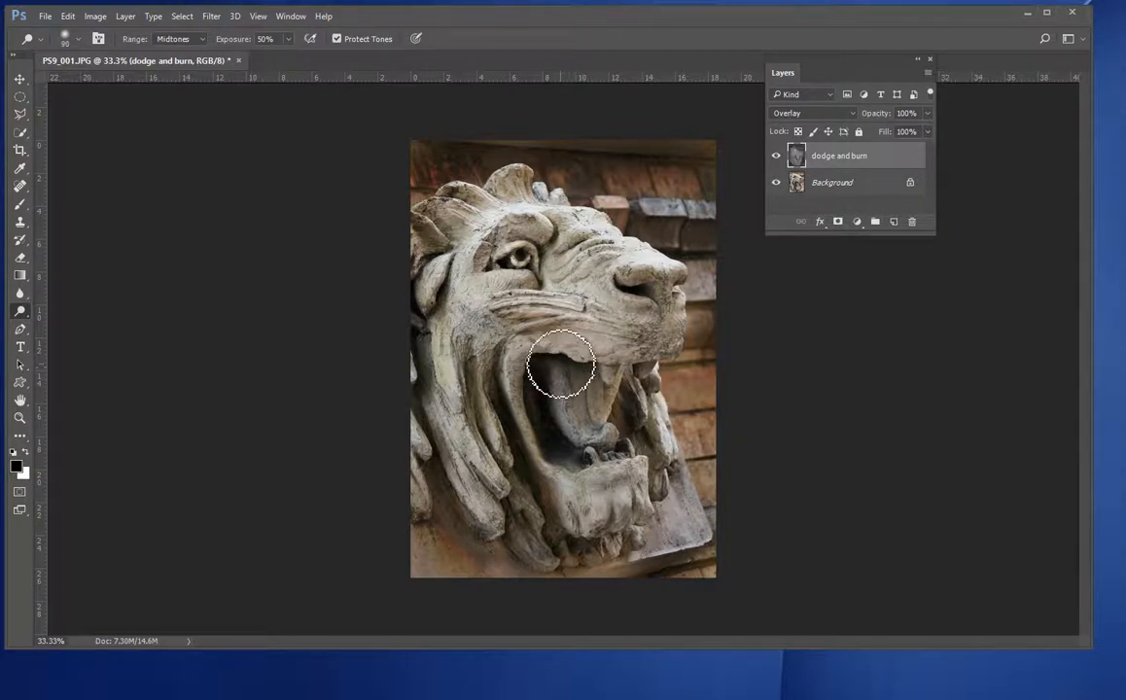
mouse_move(619, 429)
mouse_down()
mouse_move(585, 365)
mouse_move(627, 448)
mouse_move(670, 465)
mouse_move(606, 504)
mouse_move(578, 474)
mouse_move(594, 455)
mouse_move(602, 469)
mouse_move(615, 458)
mouse_move(590, 451)
mouse_move(603, 467)
mouse_move(640, 445)
mouse_move(642, 456)
mouse_move(630, 456)
mouse_move(626, 434)
mouse_move(608, 489)
mouse_up()
key(bracketleft)
key(bracketleft)
key(bracketleft)
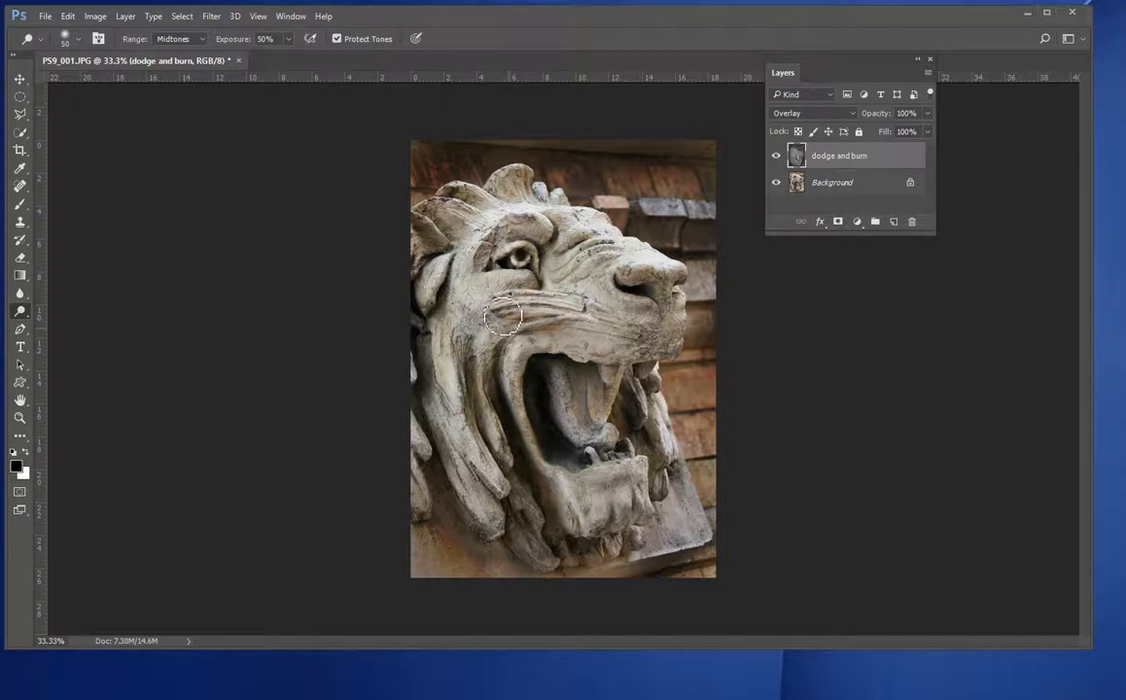
Enlarge the Dodge brush to 90 px and lighten the lion's cheek, muzzle and nose
key(bracketright)
key(bracketright)
key(bracketright)
key(bracketright)
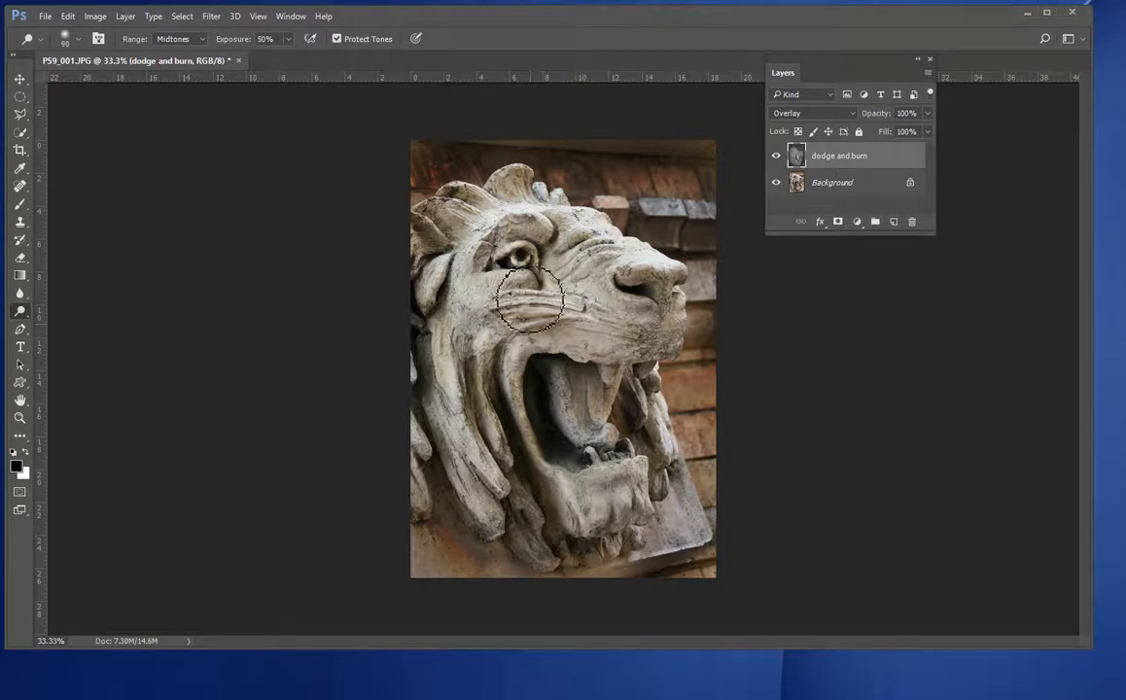
mouse_move(470, 312)
mouse_down()
mouse_move(480, 309)
mouse_move(440, 345)
mouse_up()
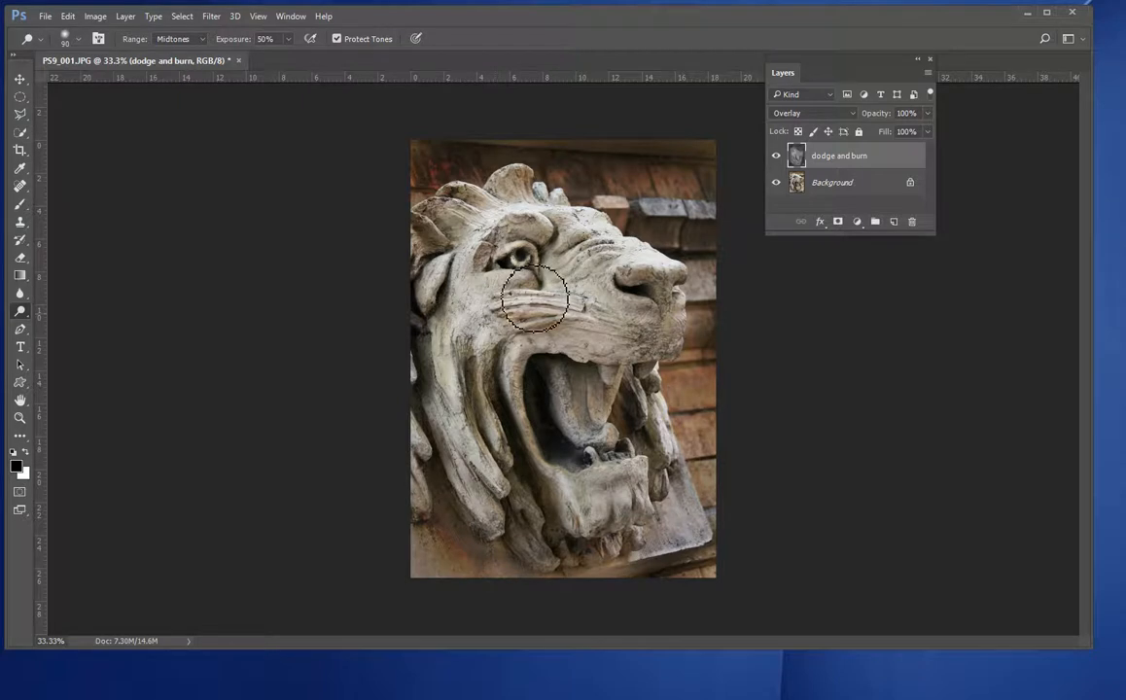
mouse_move(612, 294)
mouse_down()
mouse_move(628, 275)
mouse_move(694, 260)
mouse_up()
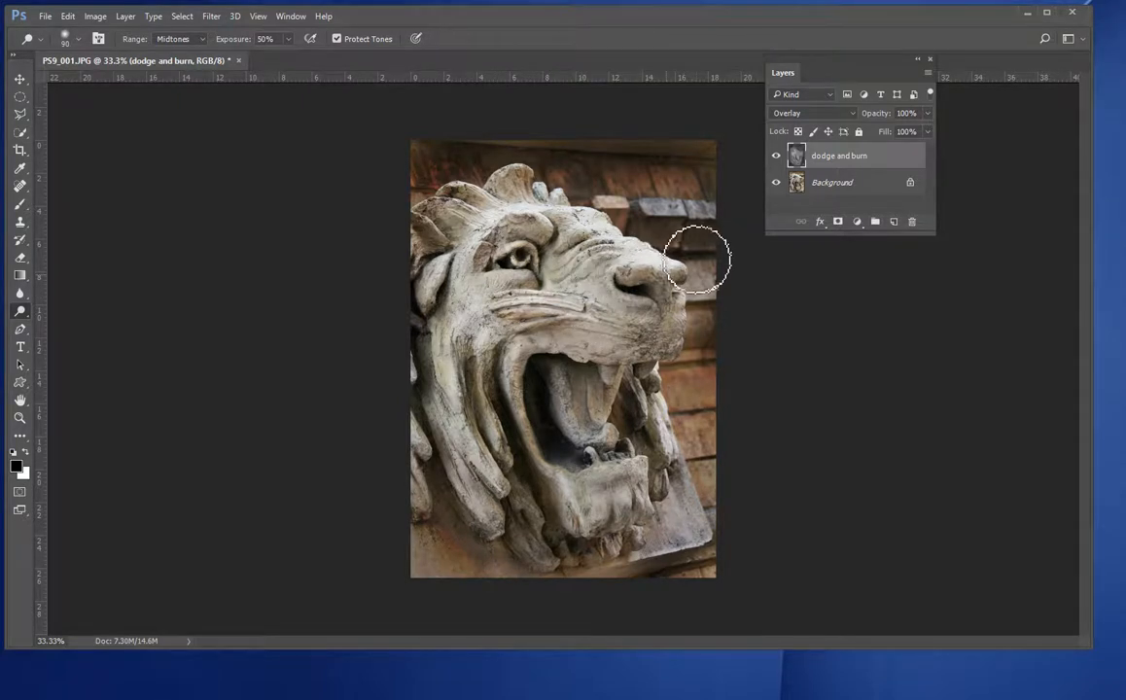
Toggle the dodge and burn layer off and on to compare the finished retouch with the original photo
click(778, 157)
click(778, 156)
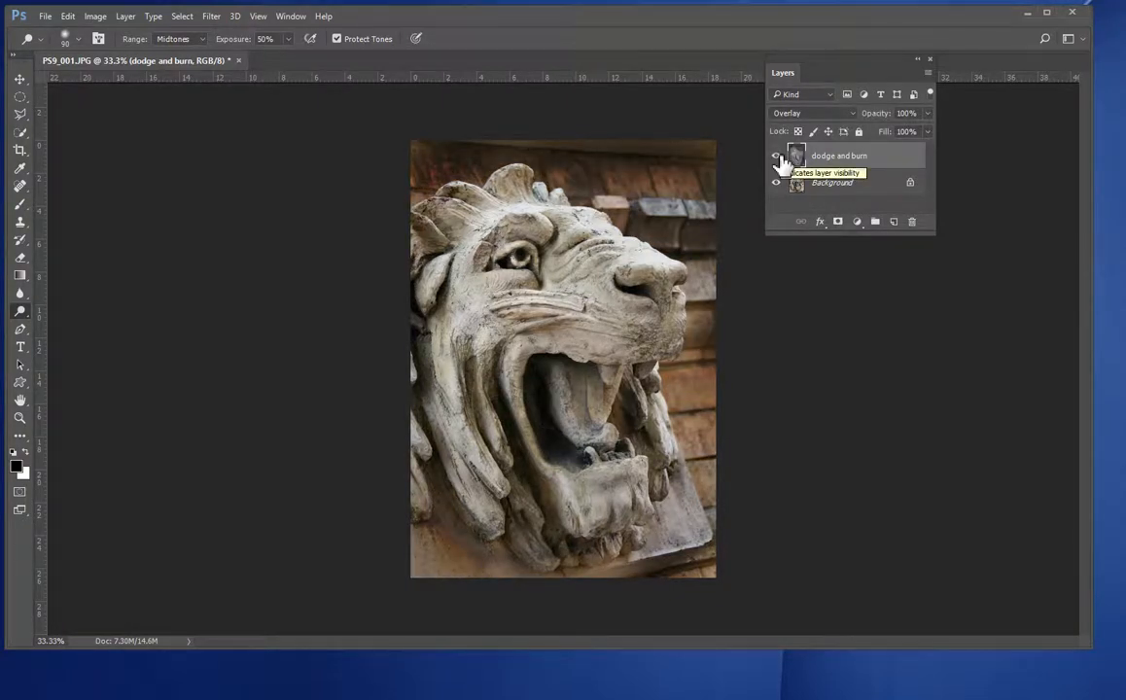
click(778, 156)
click(777, 156)
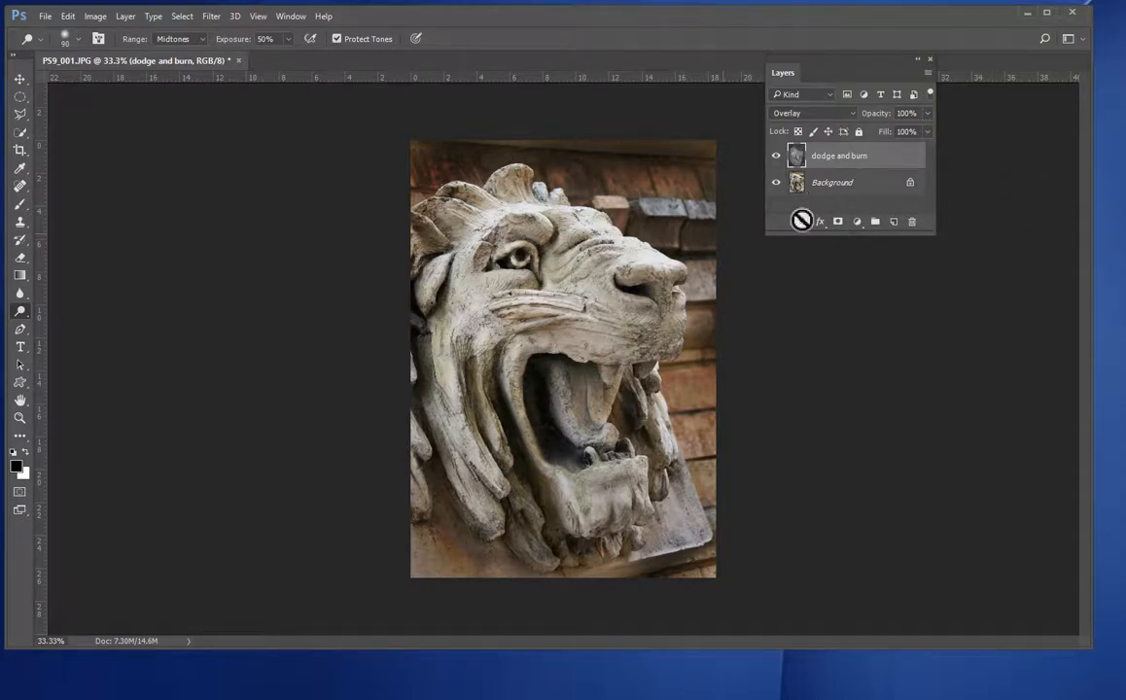
Resize the image to a height of 800 pixels
click(95, 17)
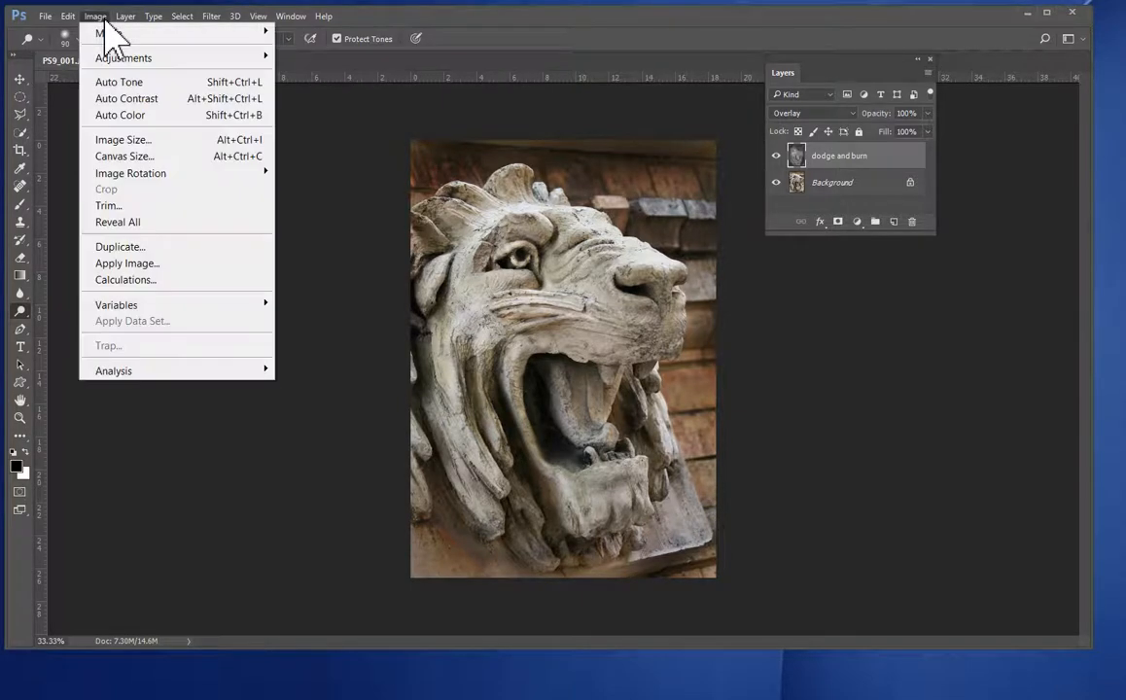
click(135, 142)
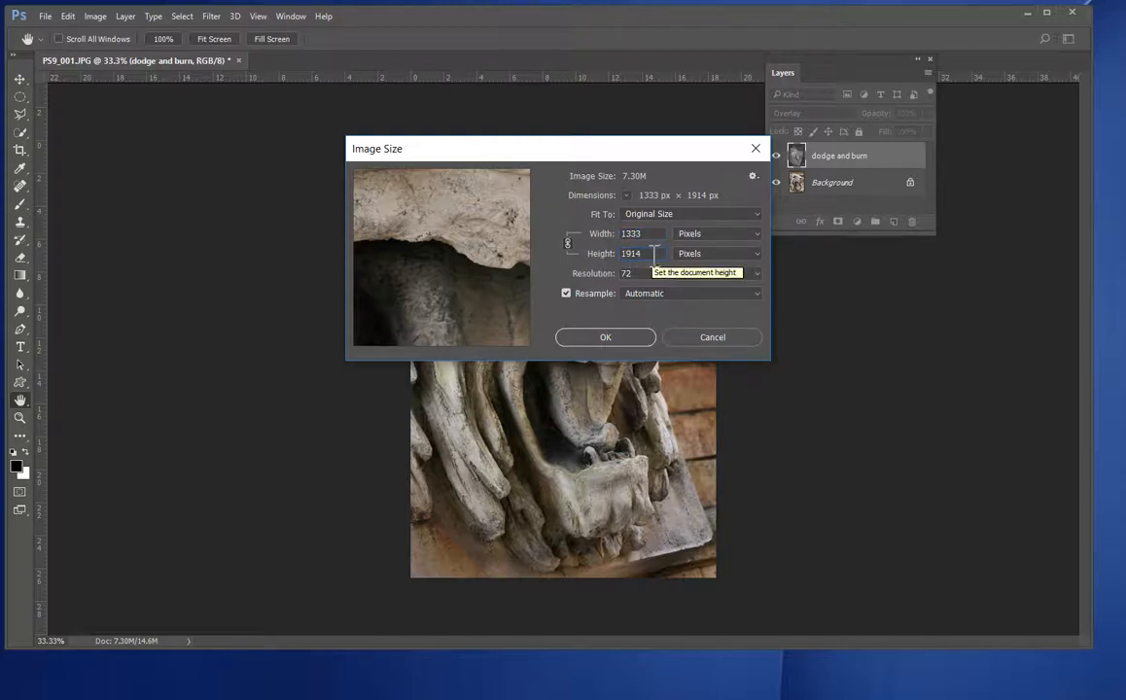
double_click(649, 255)
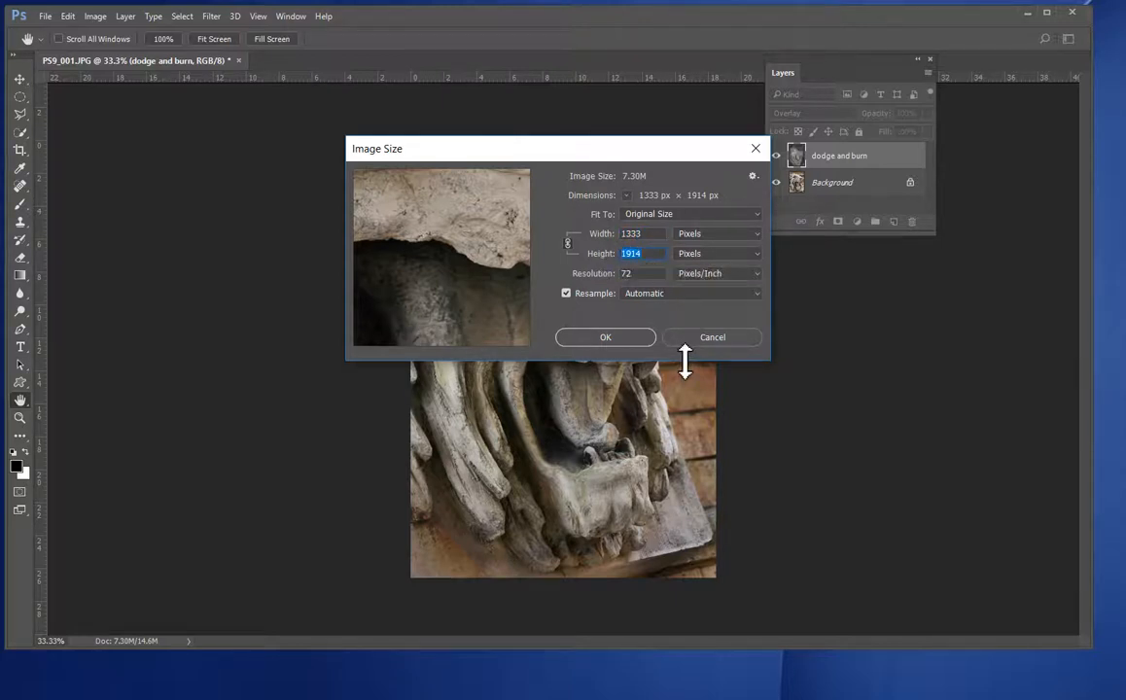
text(800)
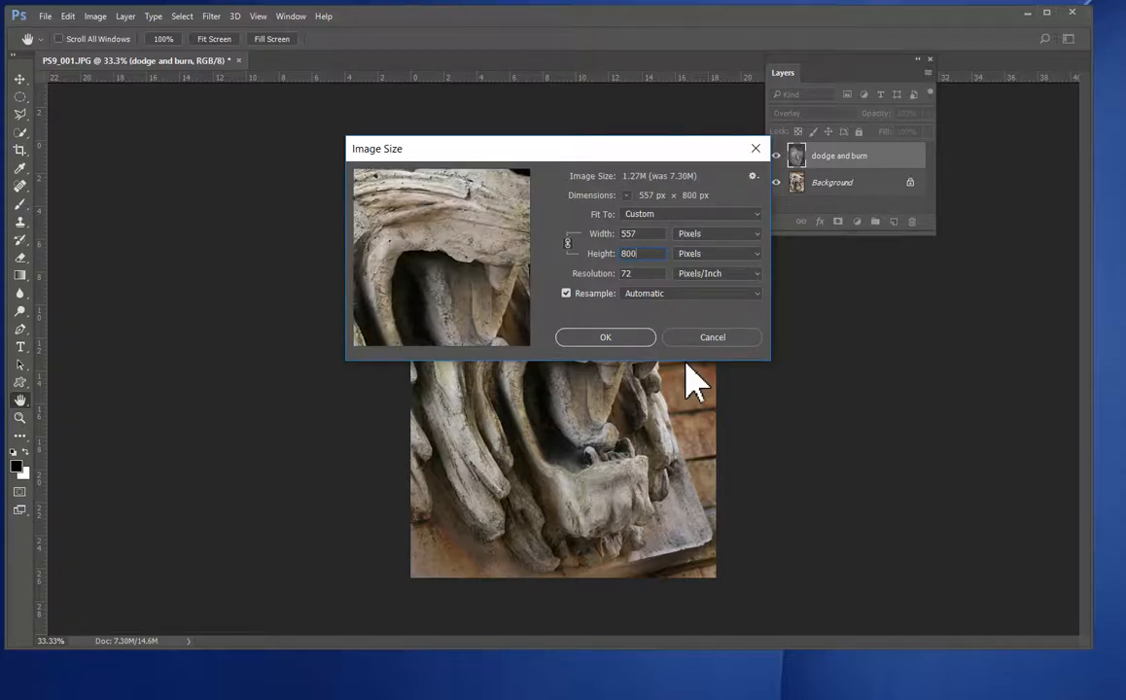
click(757, 254)
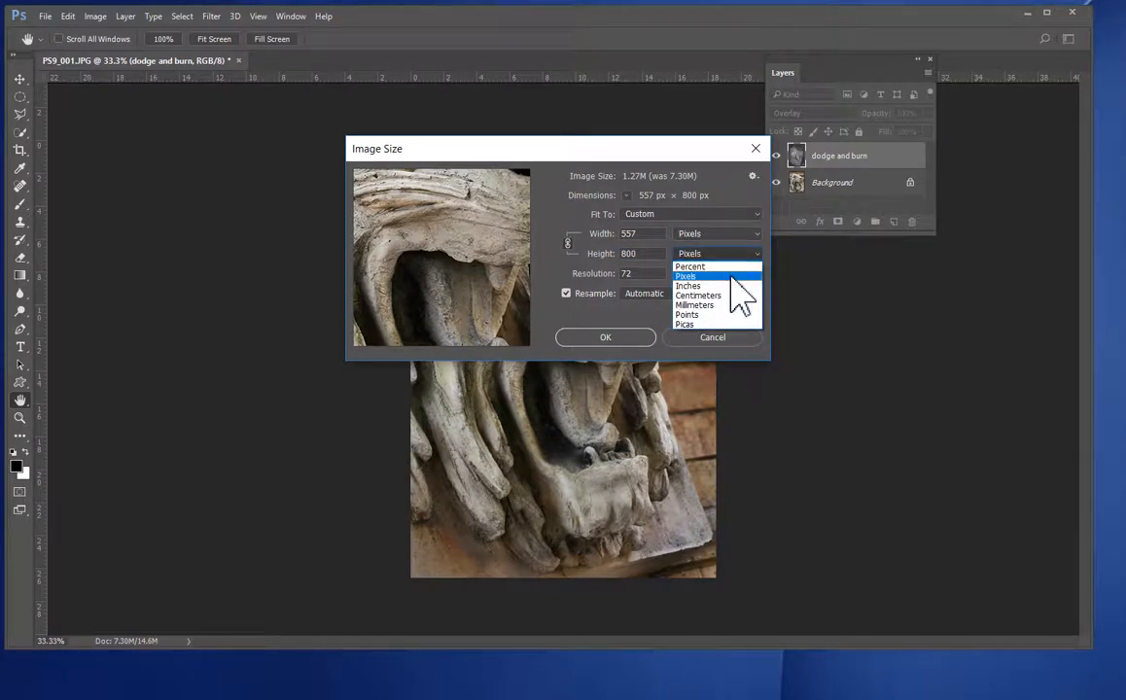
click(730, 275)
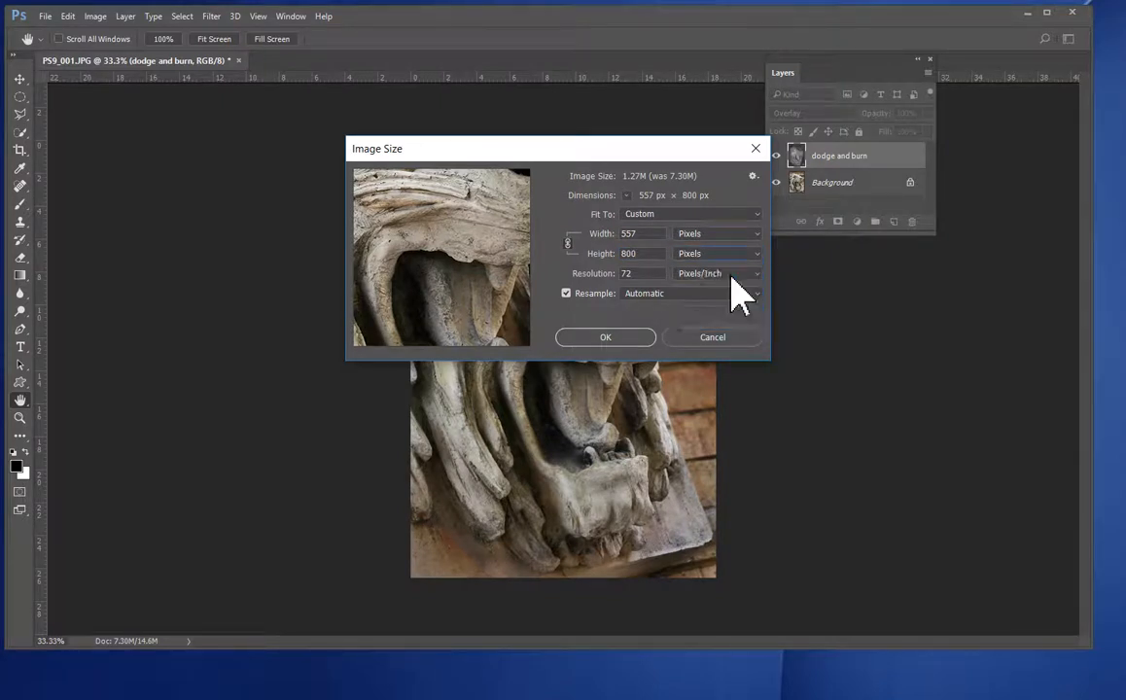
click(618, 334)
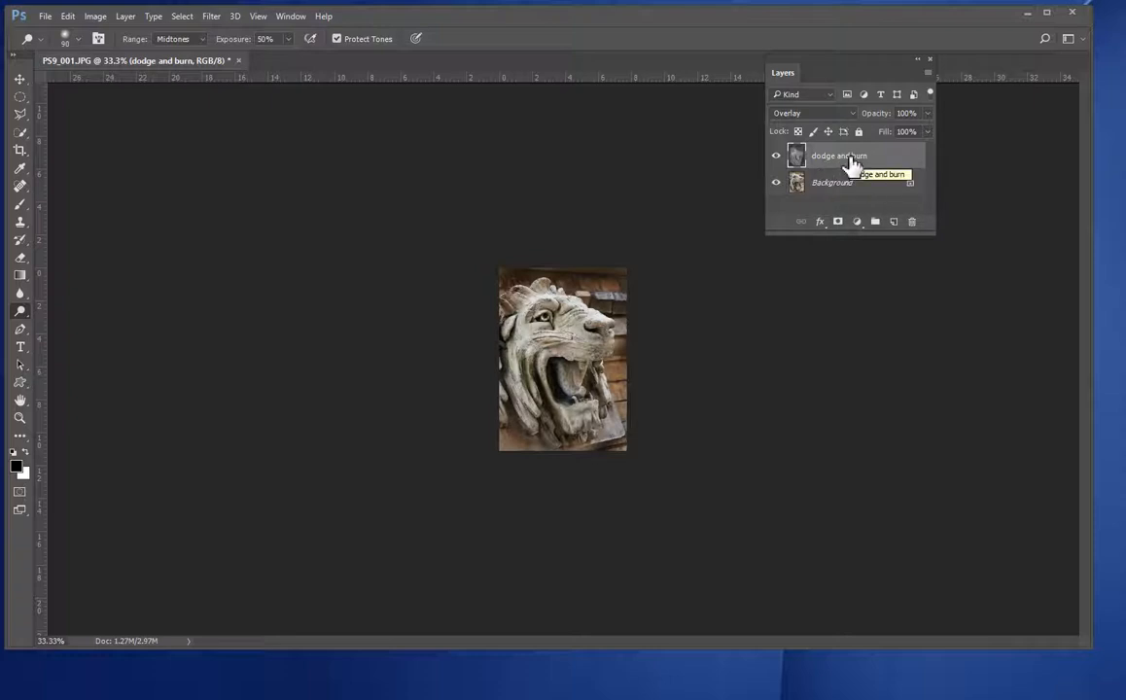
Compare the resized photo with and without the dodge and burn layer
click(777, 156)
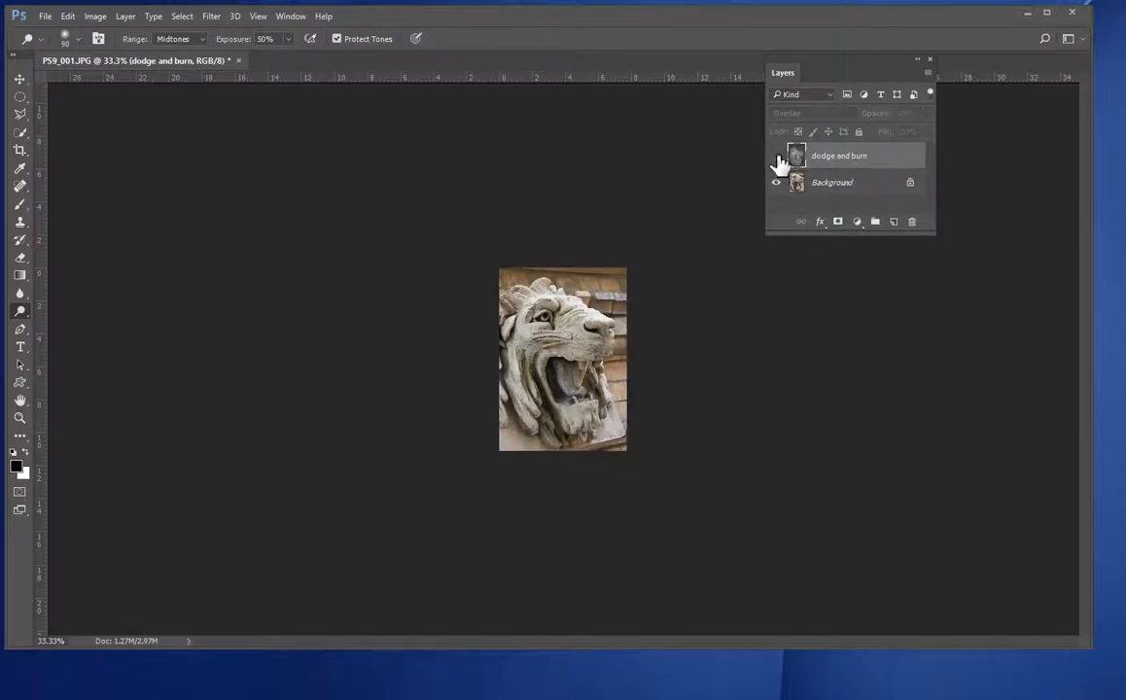
click(777, 157)
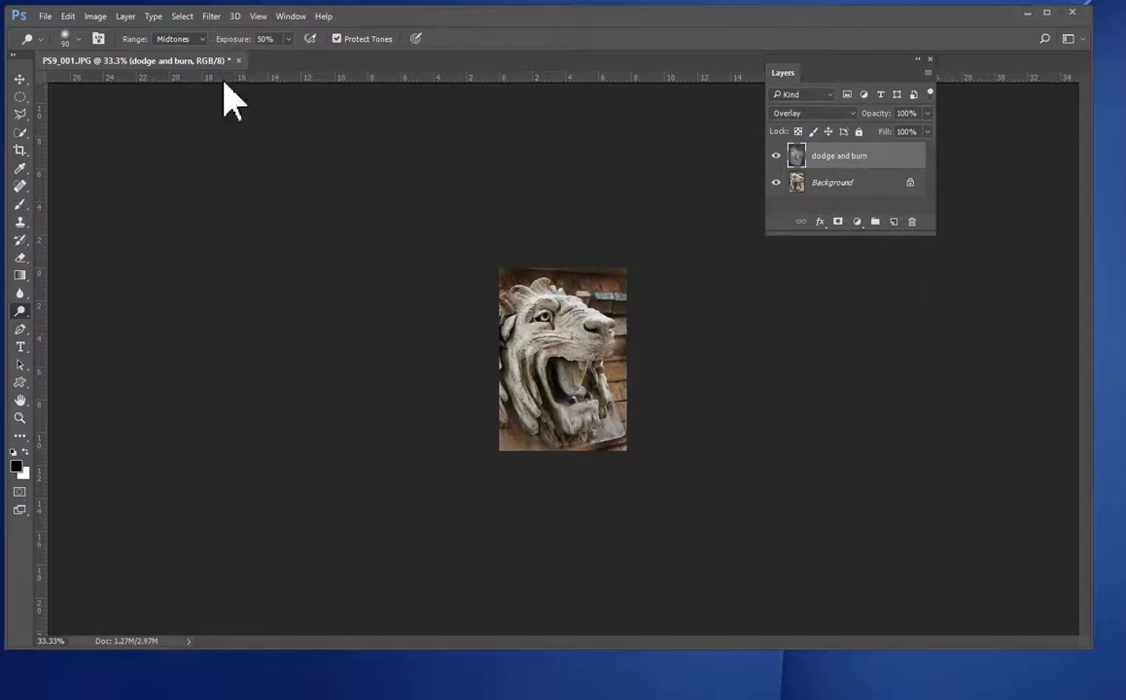
Save the layered image in Photoshop format in the PS_09 folder, prefixing the file name PS9_001 with the person's full name and an underscore
click(46, 16)
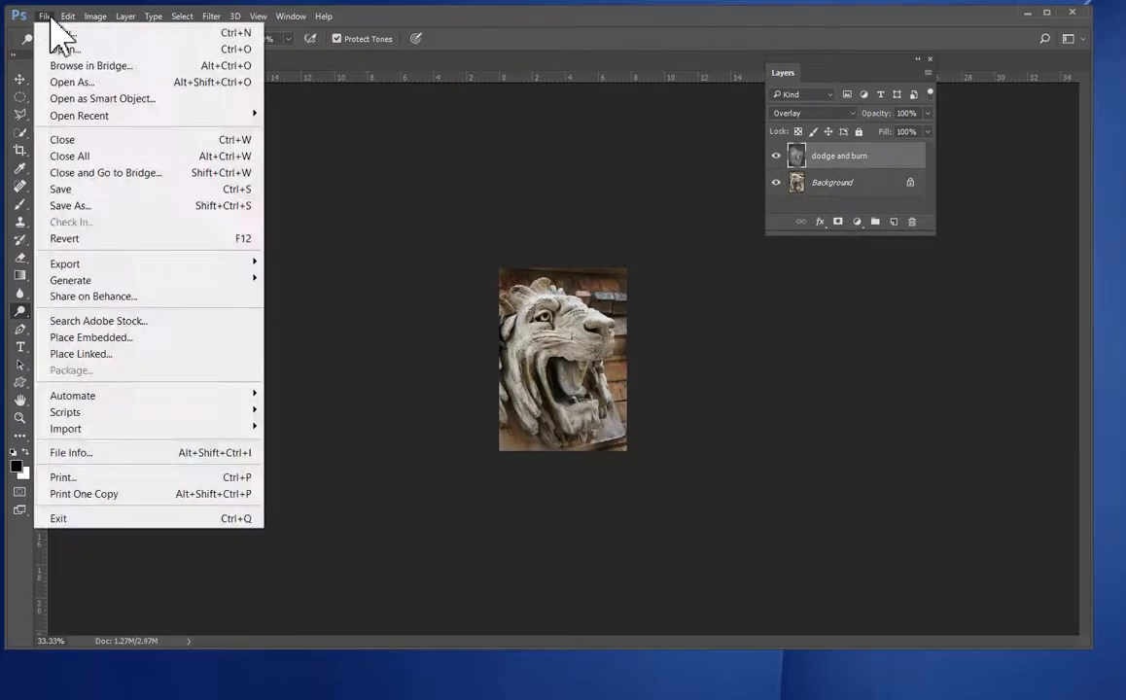
click(105, 205)
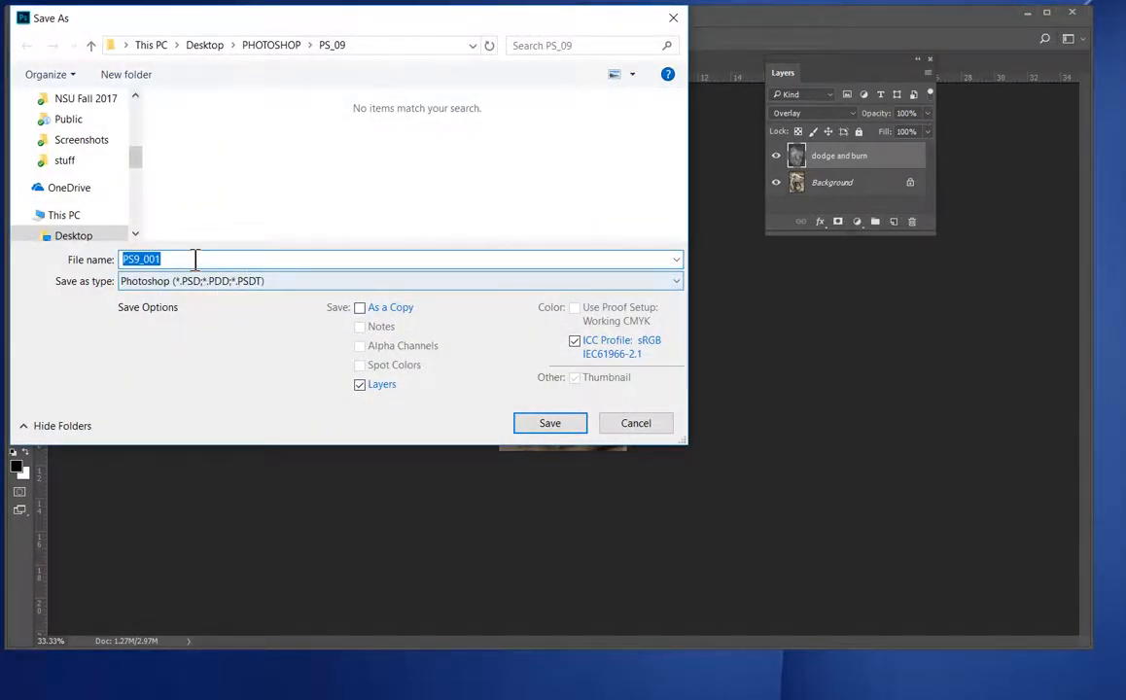
click(123, 254)
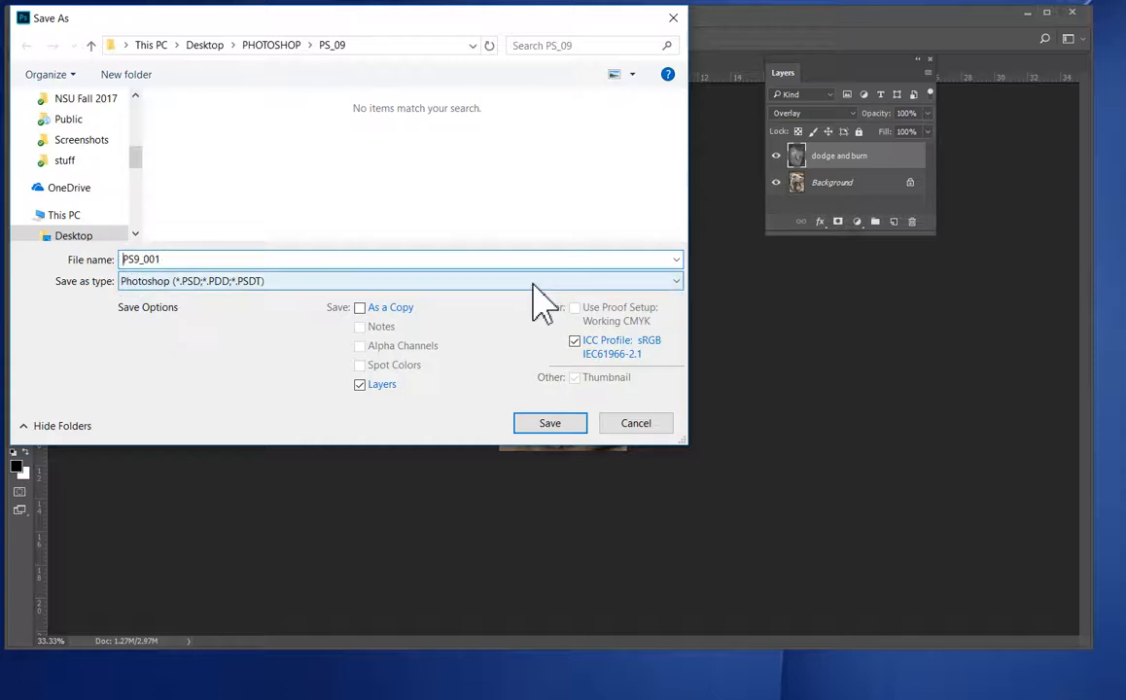
text(mikebrown_)
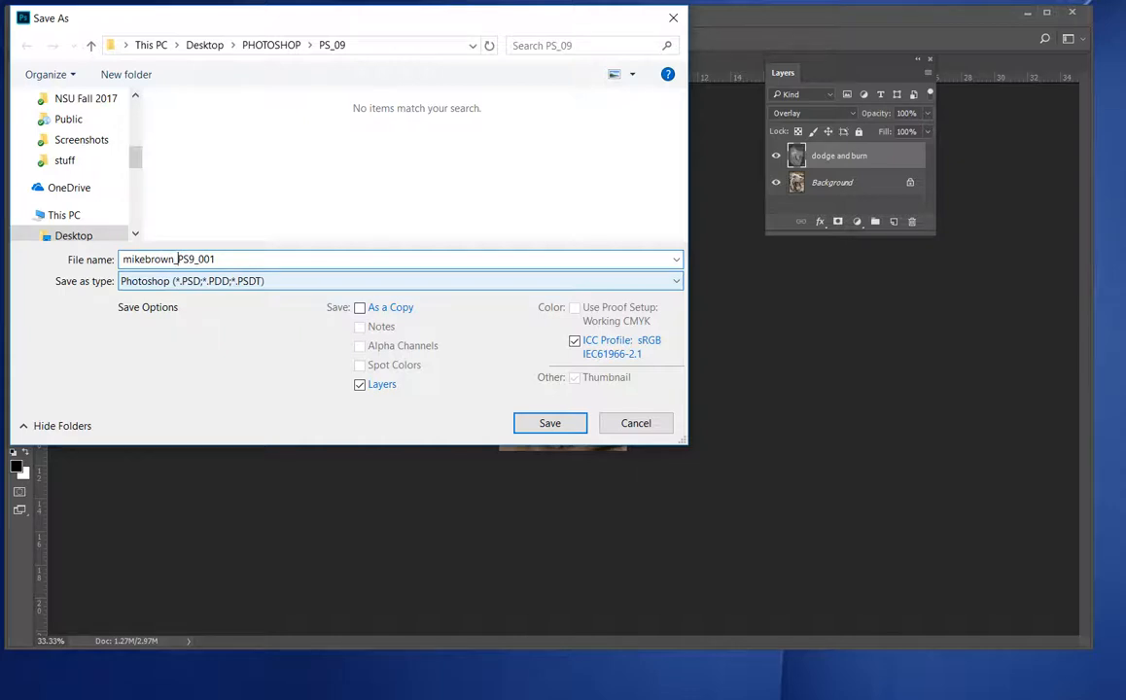
click(574, 442)
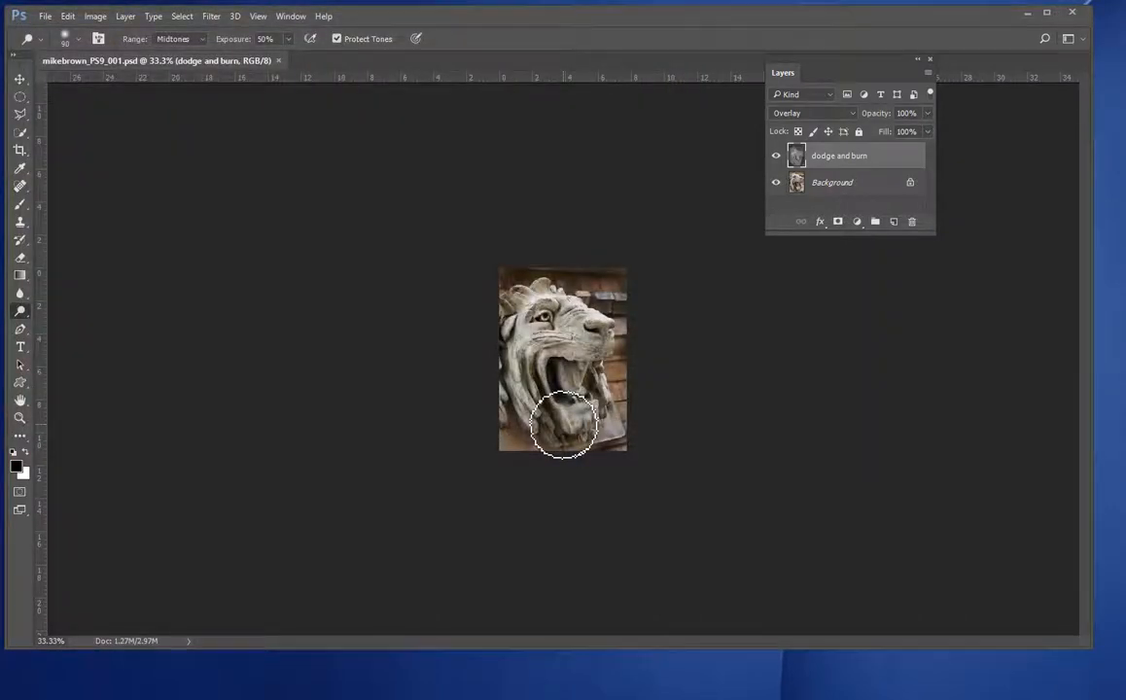
Close the saved lion image and open PS9_002 from the PS_09 folder
click(278, 61)
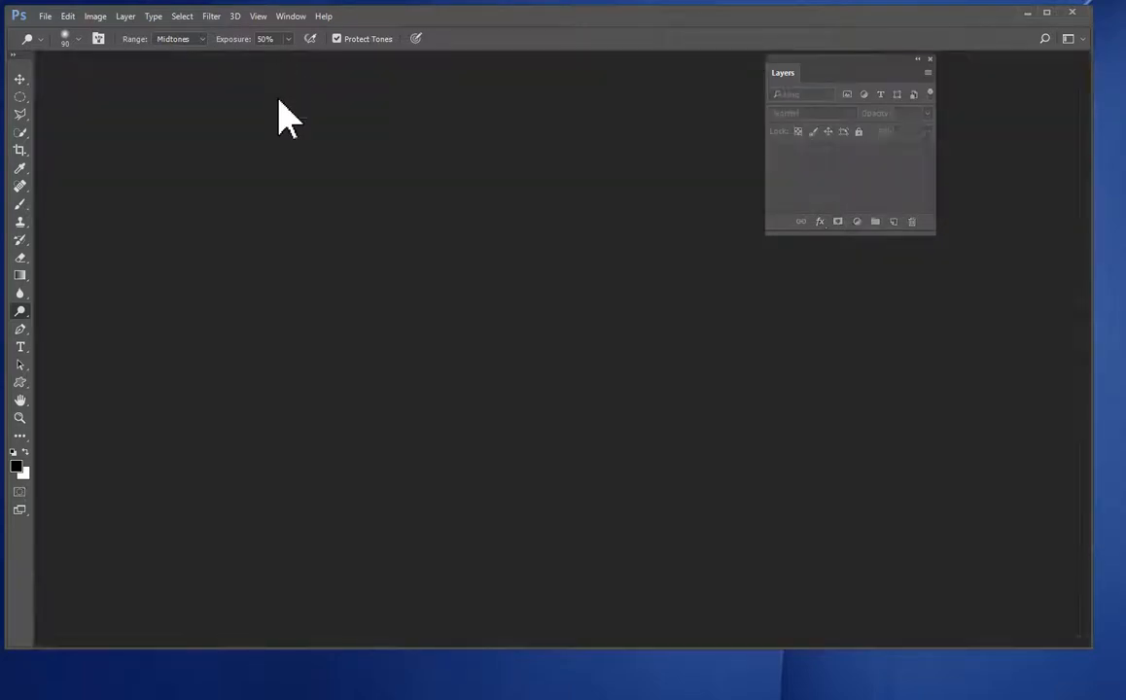
double_click(430, 311)
click(430, 157)
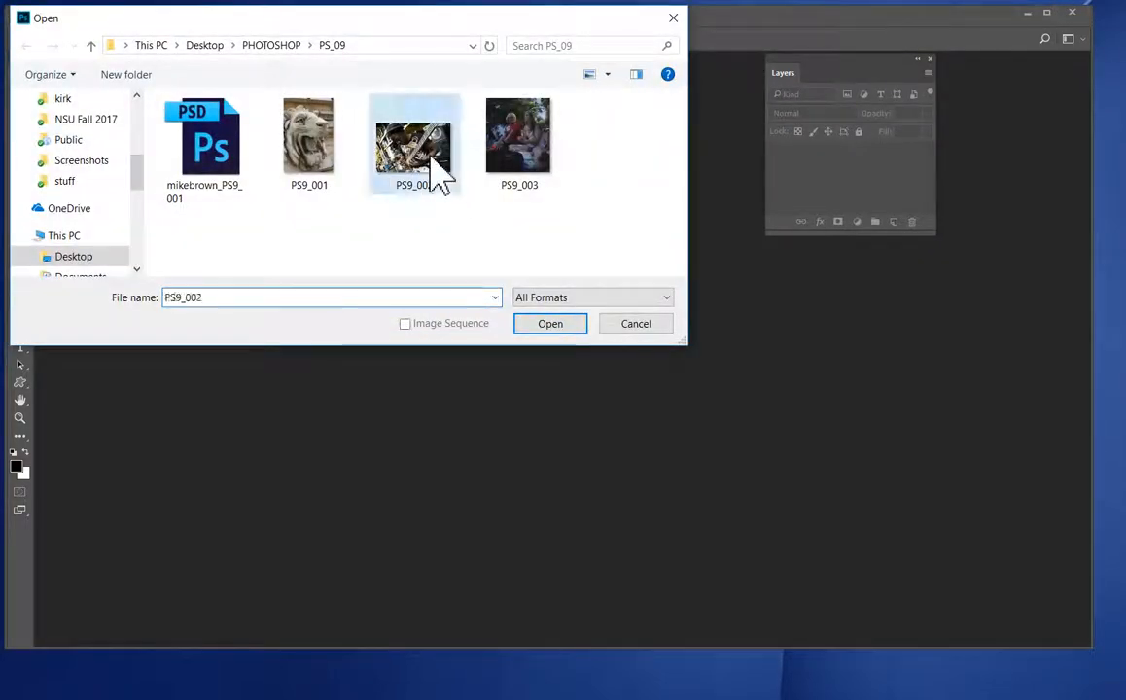
click(550, 324)
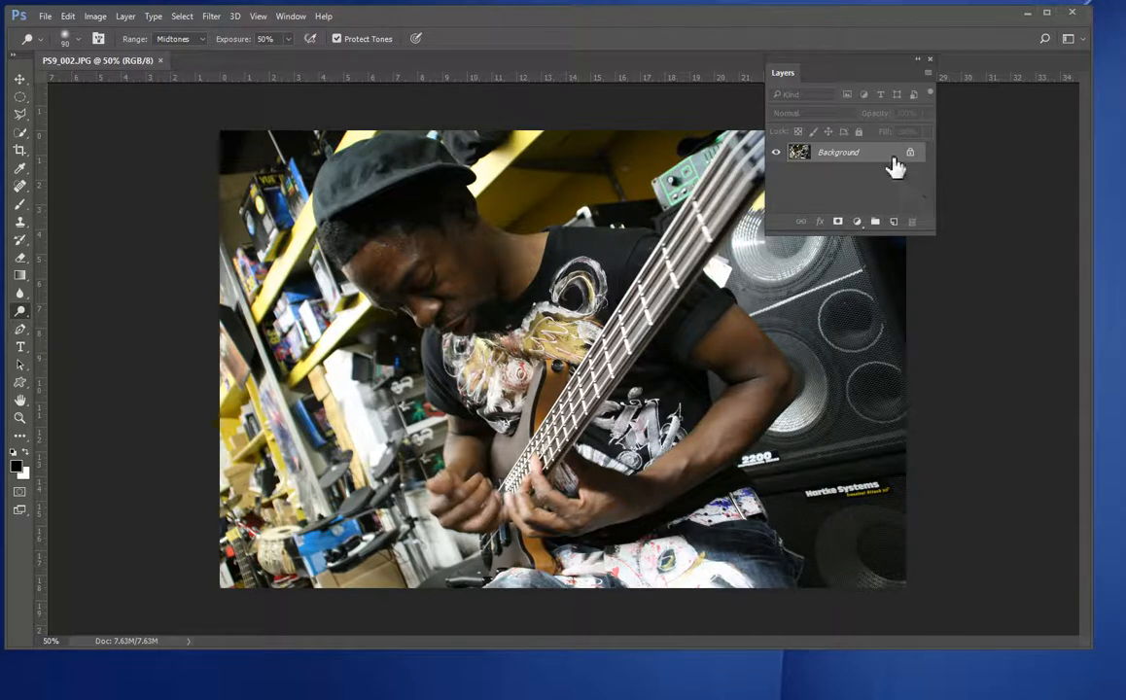
Add a new layer in Overlay mode filled with 50% gray, and move the layers list clear of the photo
click(931, 74)
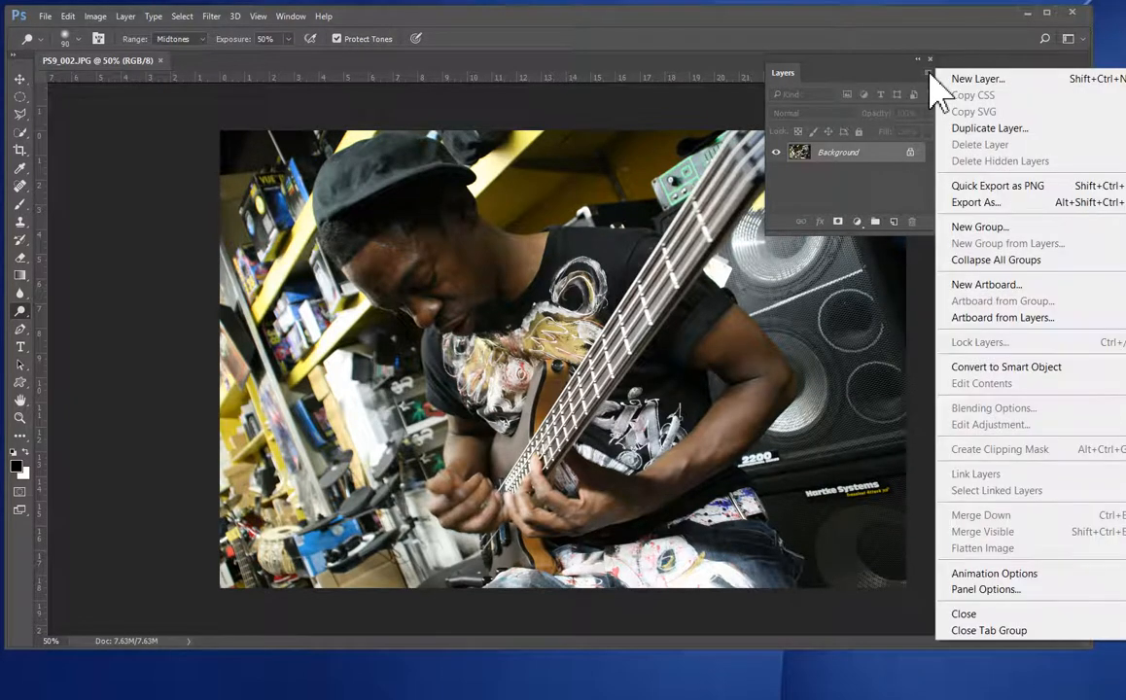
click(963, 79)
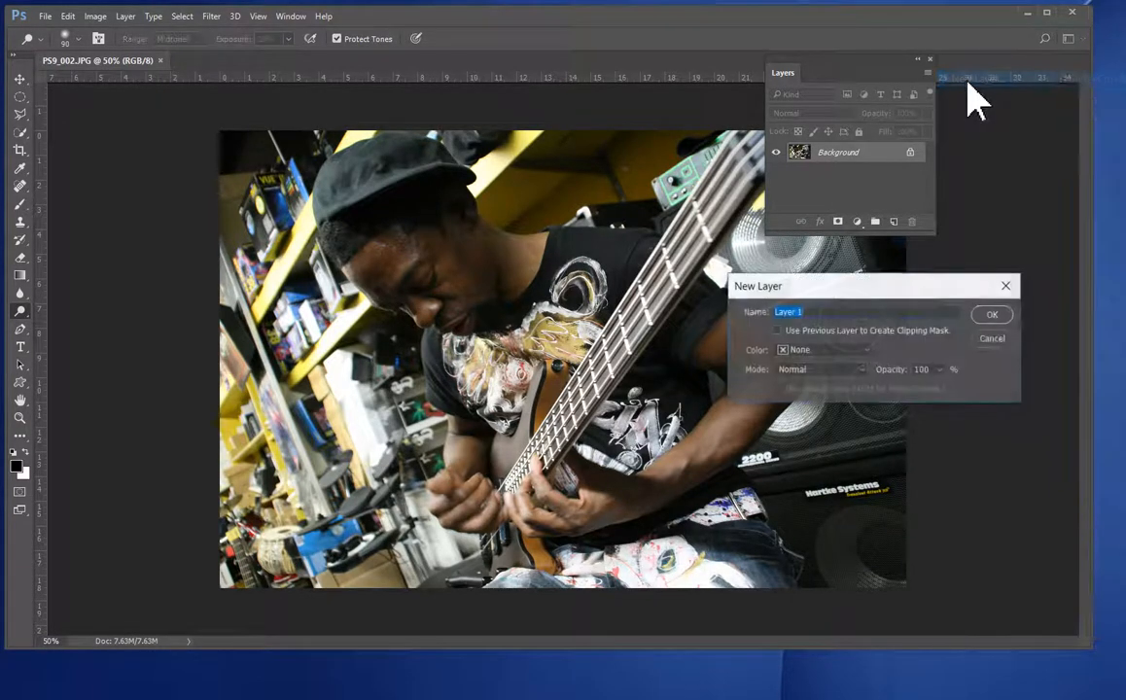
click(848, 371)
click(834, 530)
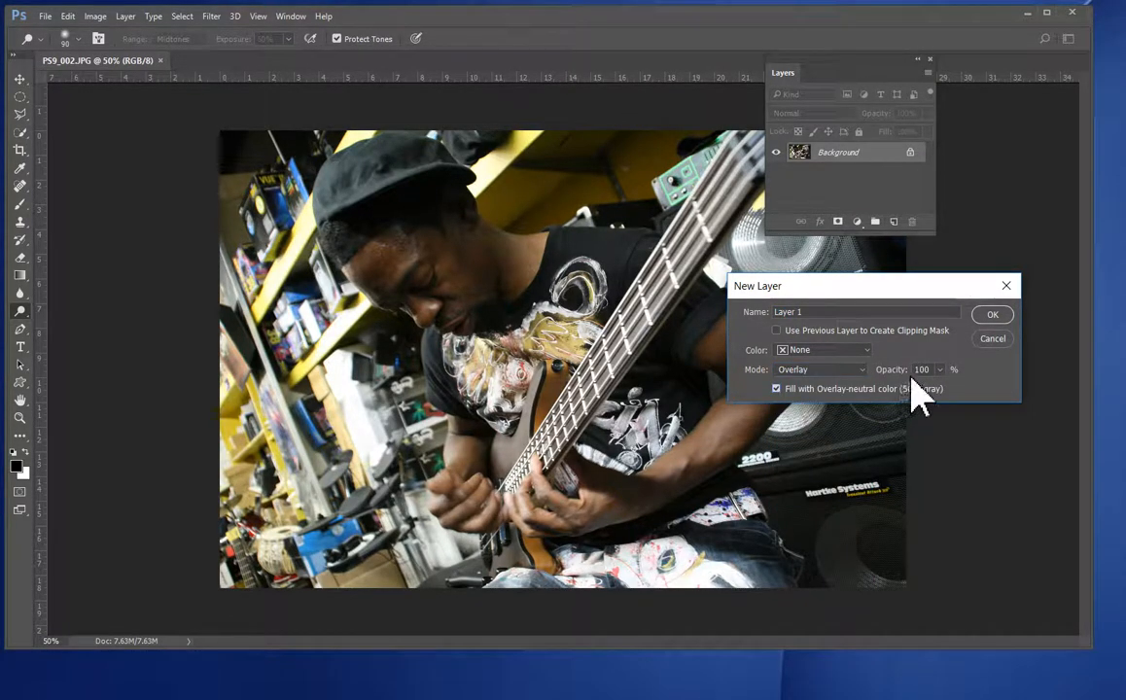
click(999, 314)
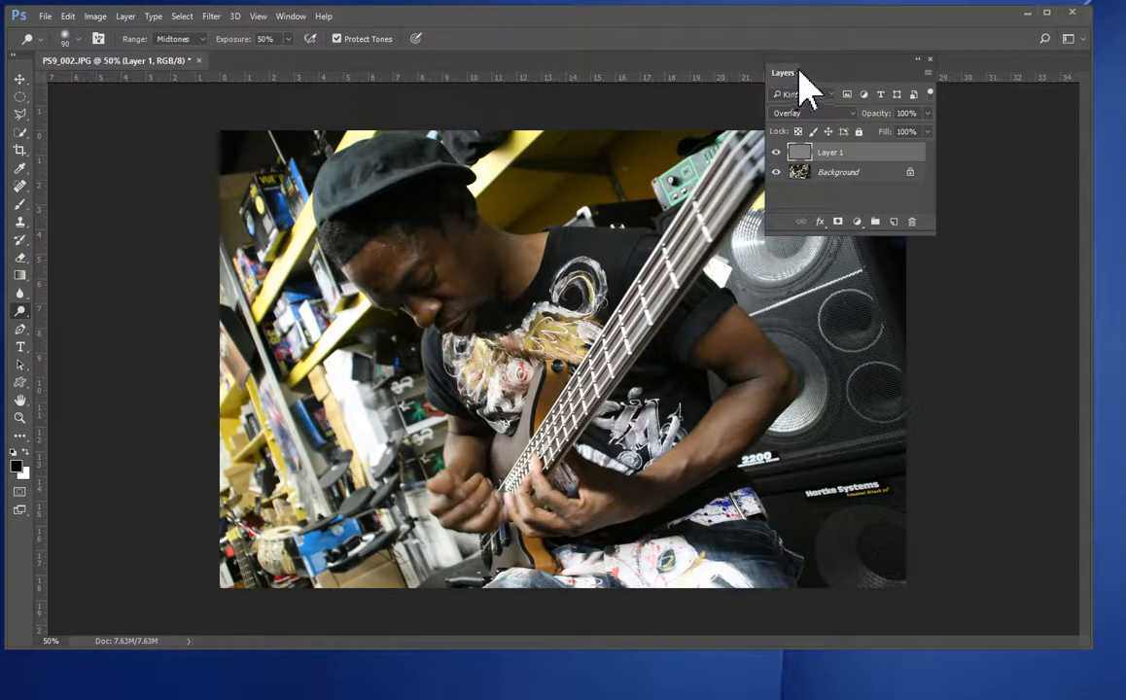
mouse_move(796, 60)
mouse_down()
mouse_move(943, 70)
mouse_move(950, 112)
mouse_up()
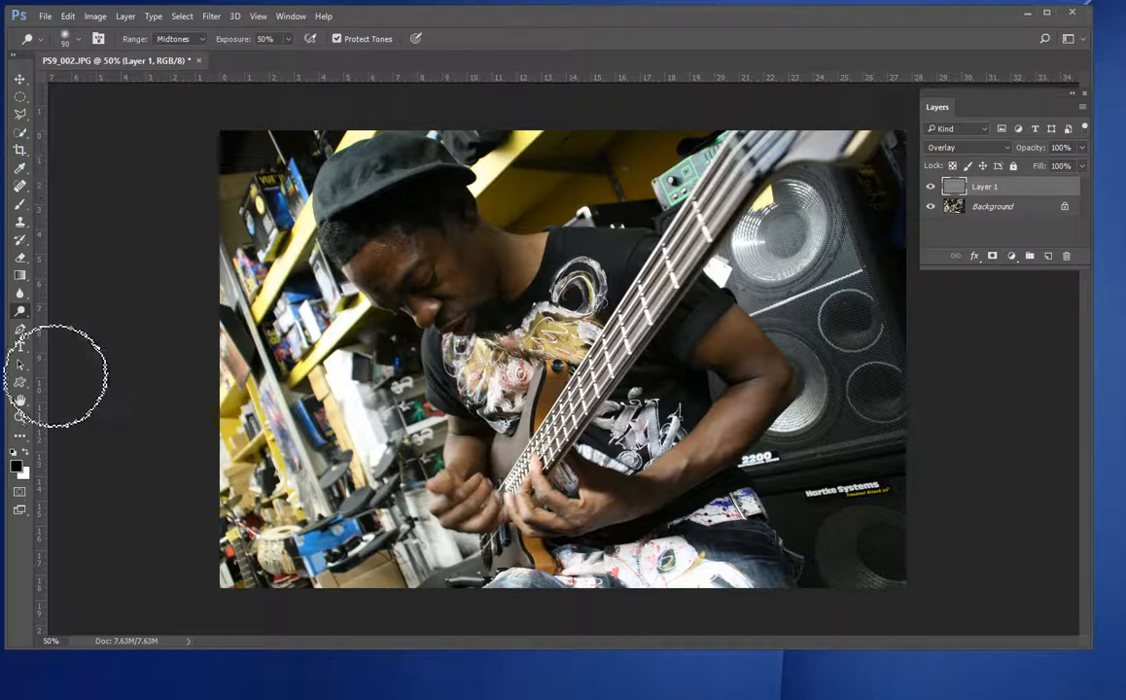
Lighten the guitarist's face and the shadow under his cap with the Dodge tool, using a 125-pixel brush
right_click(25, 311)
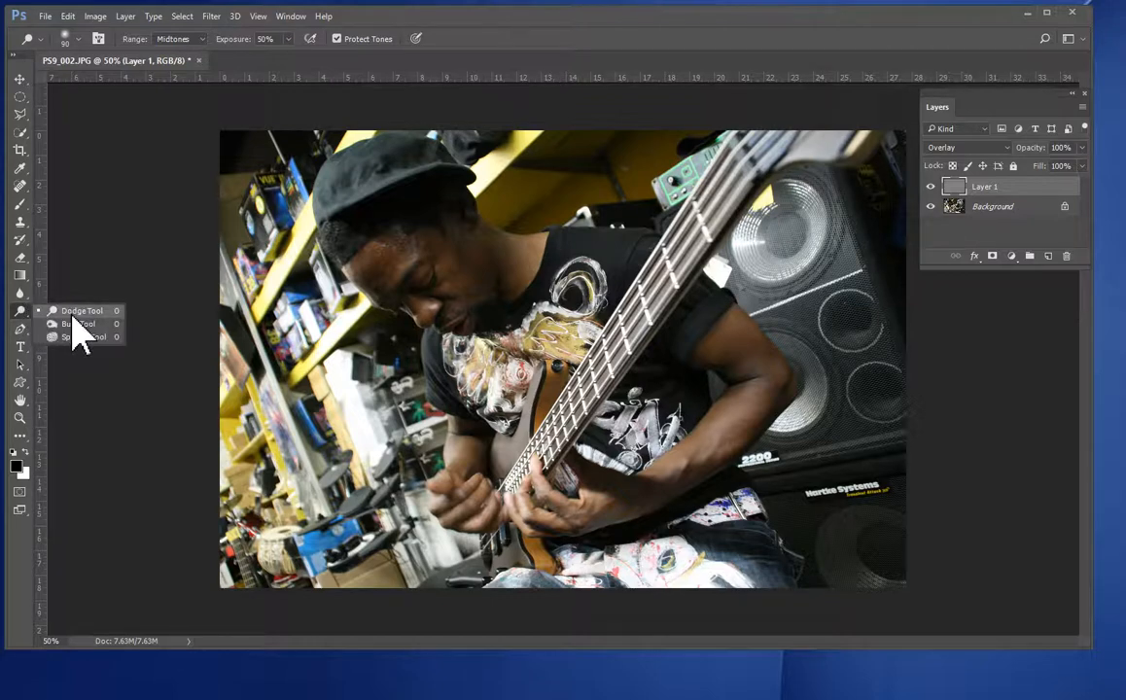
click(75, 311)
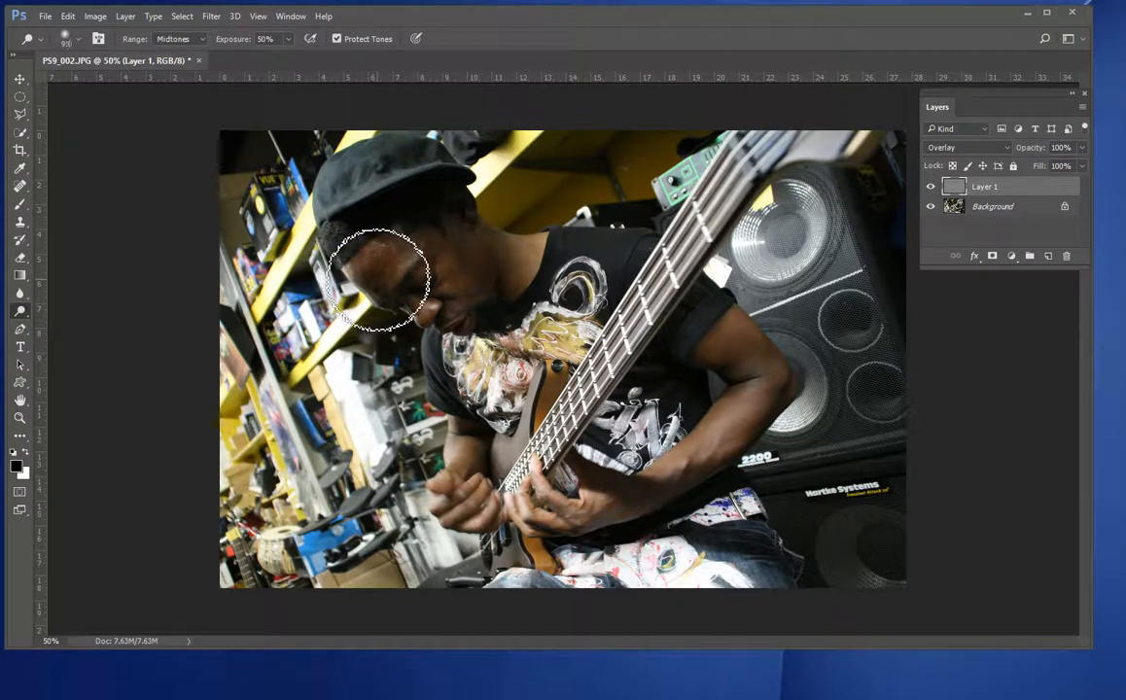
key(bracketright)
key(bracketright)
key(bracketright)
key(bracketright)
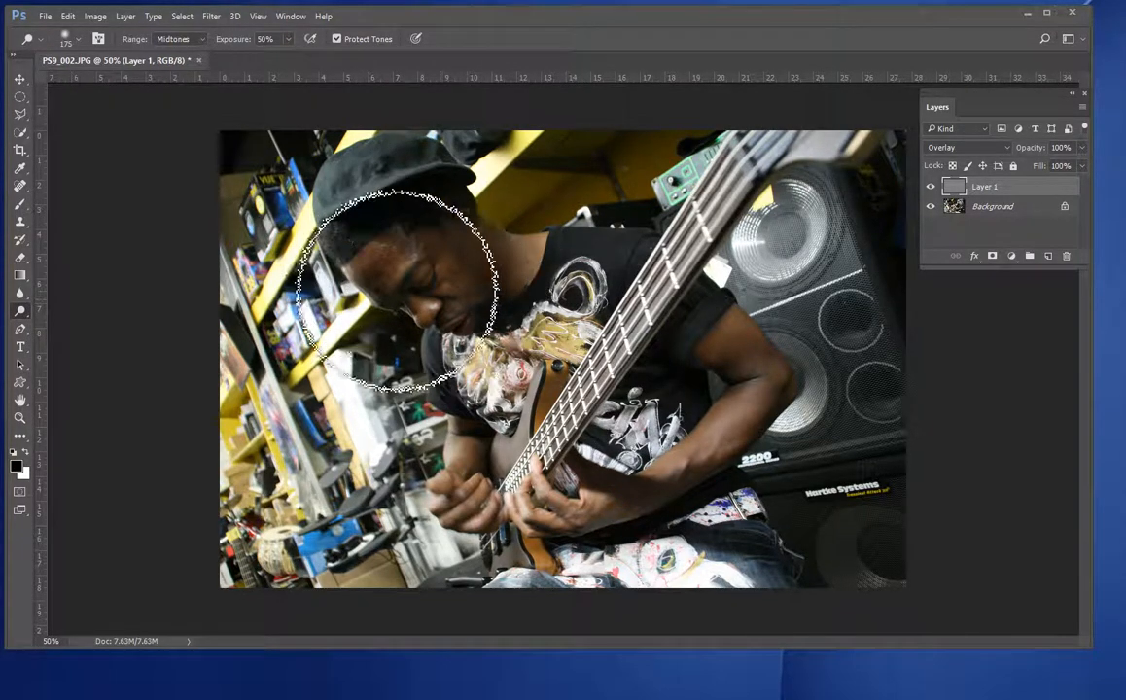
key(bracketleft)
key(bracketleft)
mouse_move(385, 282)
mouse_down()
mouse_move(429, 315)
mouse_move(358, 279)
mouse_move(429, 297)
mouse_move(393, 236)
mouse_move(470, 298)
mouse_move(457, 262)
mouse_move(494, 280)
mouse_move(470, 218)
mouse_move(446, 211)
mouse_move(425, 235)
mouse_move(392, 223)
mouse_move(356, 247)
mouse_move(363, 271)
mouse_move(531, 318)
mouse_move(354, 296)
mouse_move(386, 292)
mouse_move(378, 300)
mouse_move(355, 282)
mouse_move(458, 320)
mouse_move(432, 293)
mouse_up()
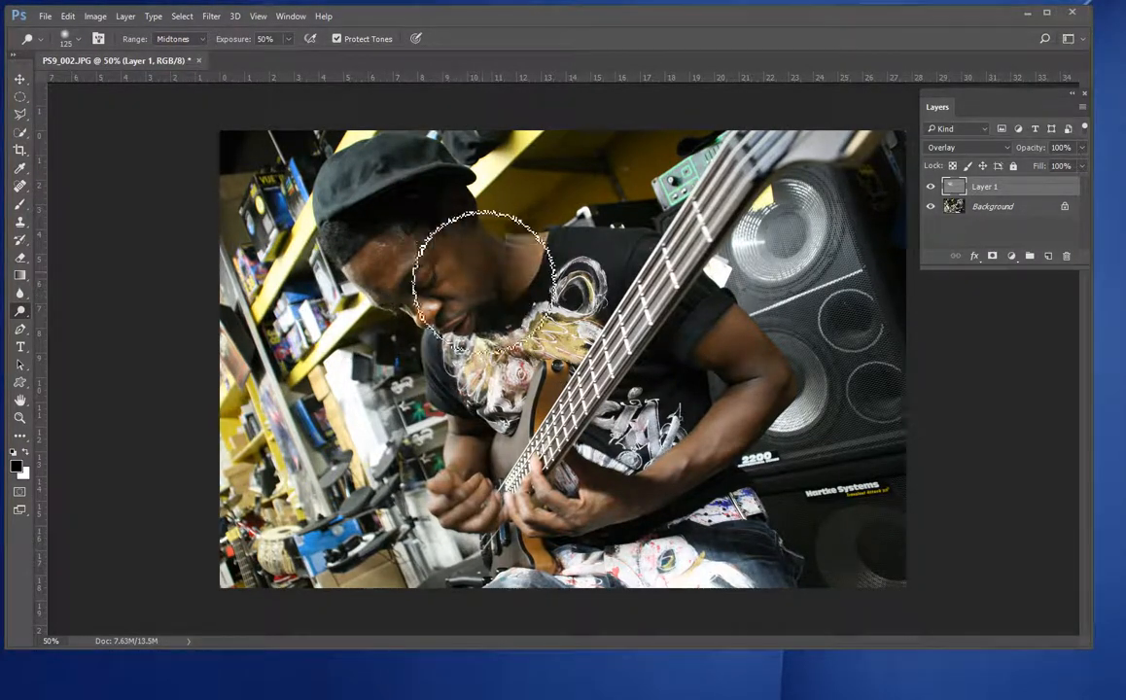
drag(489, 244, 496, 295)
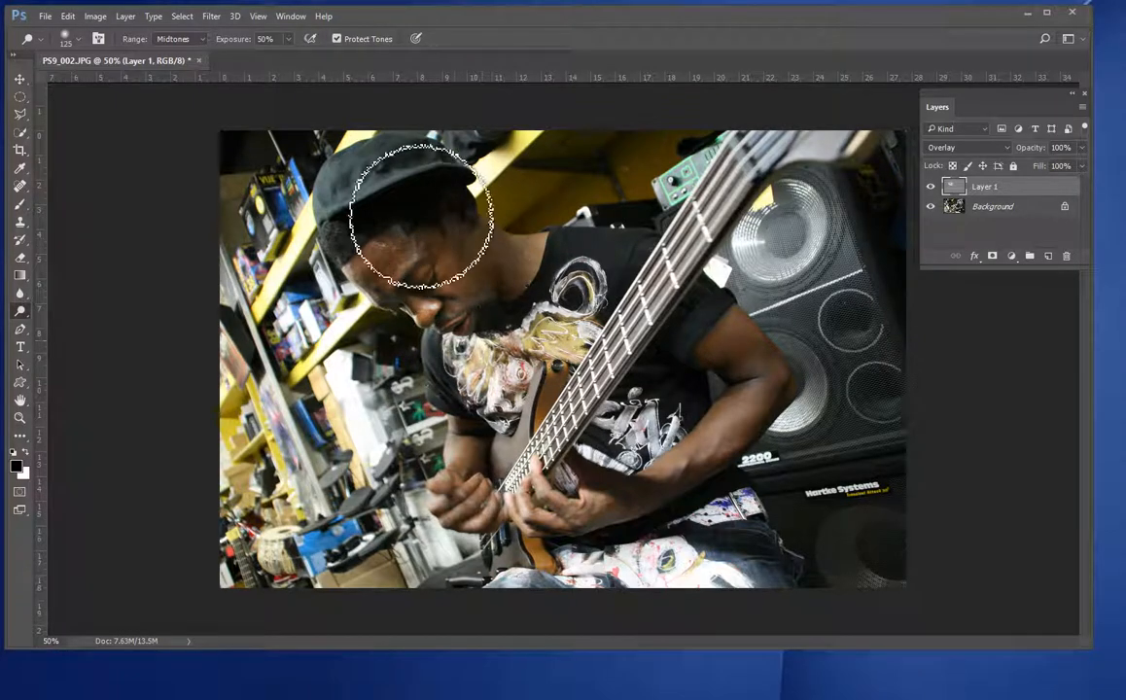
drag(417, 216, 352, 222)
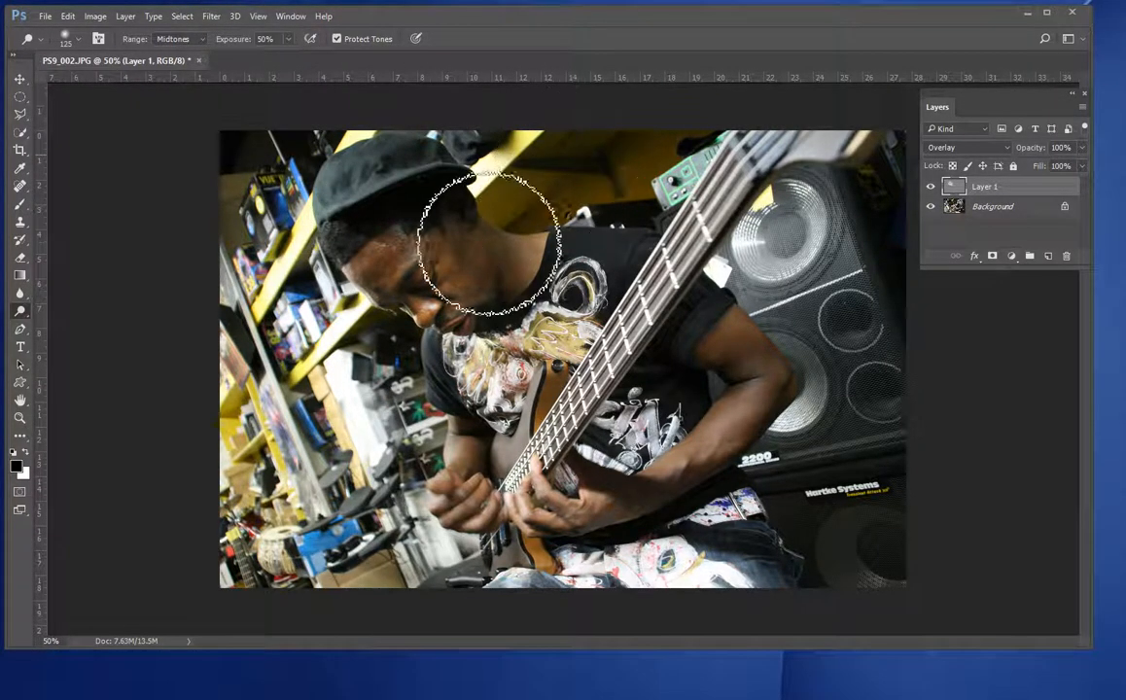
mouse_move(432, 234)
mouse_down()
mouse_move(406, 262)
mouse_move(401, 242)
mouse_move(381, 295)
mouse_move(421, 264)
mouse_move(460, 314)
mouse_move(486, 274)
mouse_move(489, 322)
mouse_move(499, 265)
mouse_move(474, 331)
mouse_move(464, 253)
mouse_move(472, 322)
mouse_move(485, 237)
mouse_move(515, 307)
mouse_move(466, 215)
mouse_move(522, 268)
mouse_move(436, 204)
mouse_move(485, 319)
mouse_move(408, 220)
mouse_move(340, 216)
mouse_move(365, 264)
mouse_move(329, 243)
mouse_move(411, 280)
mouse_move(405, 251)
mouse_move(402, 303)
mouse_move(484, 346)
mouse_move(422, 270)
mouse_move(414, 232)
mouse_move(461, 247)
mouse_move(440, 216)
mouse_up()
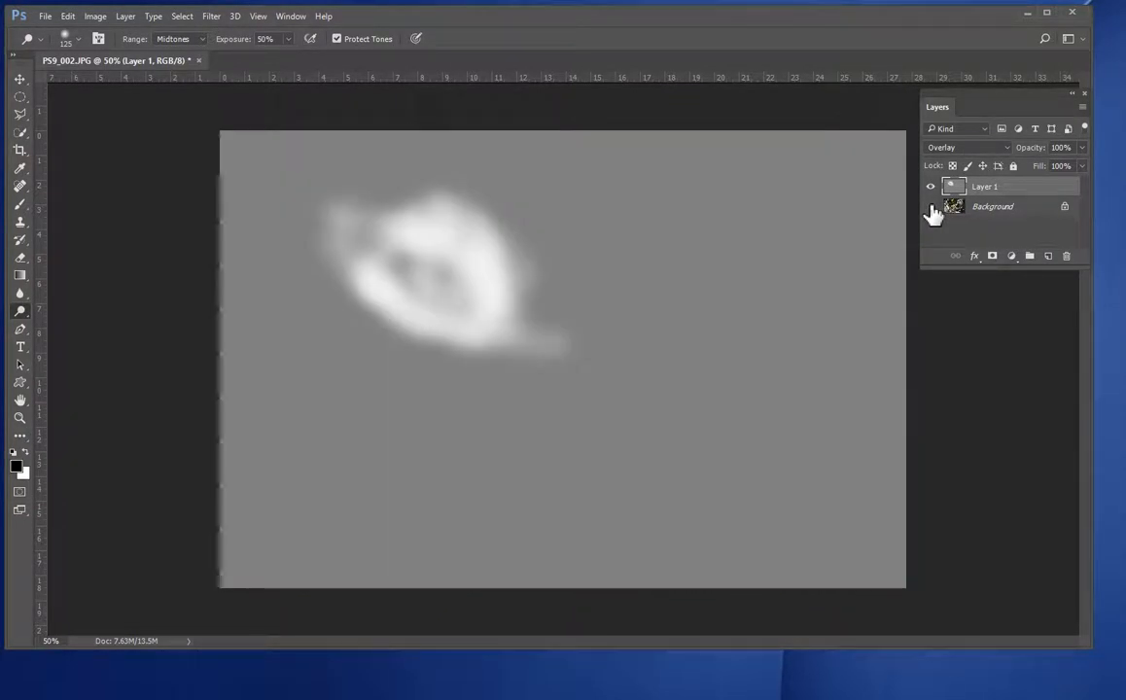
Show the Background layer again and dodge more of the guitarist's face and his forearm below the bass neck
click(930, 207)
mouse_move(438, 251)
mouse_down()
mouse_move(406, 267)
mouse_move(437, 262)
mouse_up()
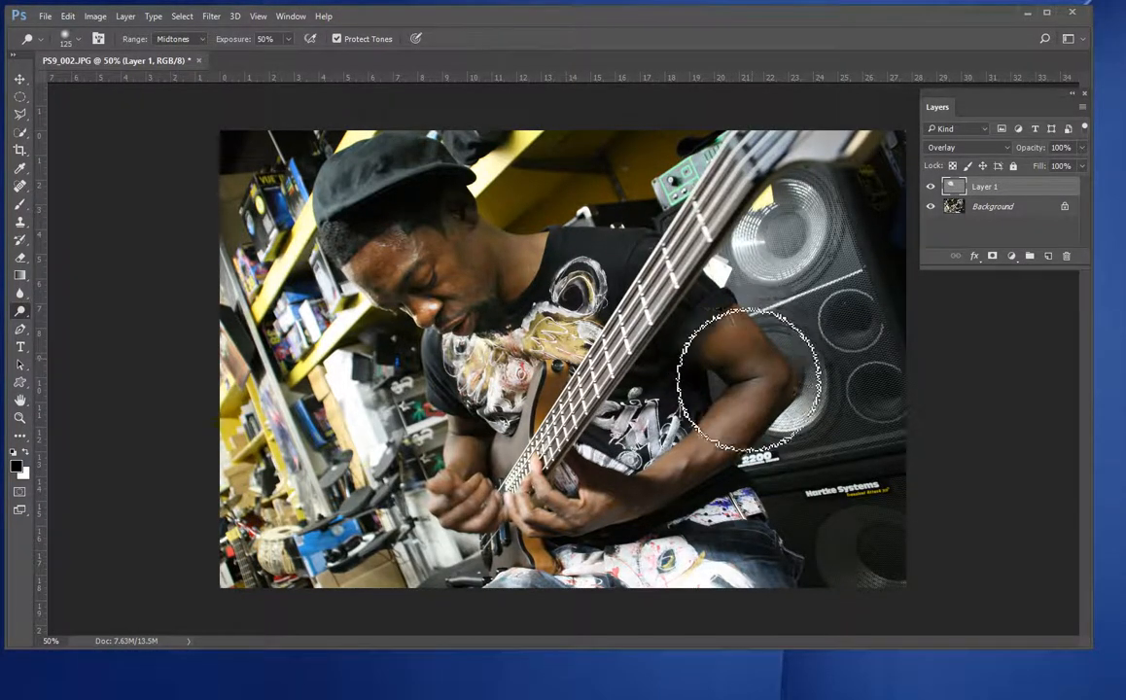
mouse_move(655, 487)
mouse_down()
mouse_move(590, 467)
mouse_move(706, 456)
mouse_move(595, 471)
mouse_move(686, 483)
mouse_up()
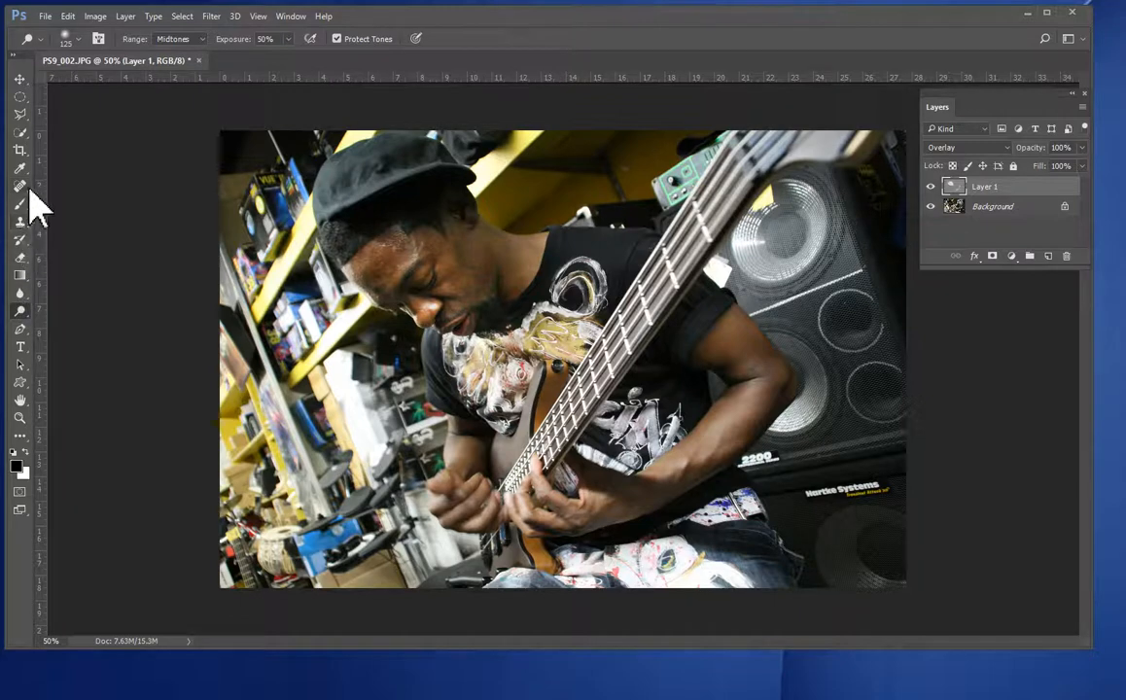
Darken the surroundings near the speakers and the photo's edges with the Burn tool, using a 300-pixel brush
right_click(23, 313)
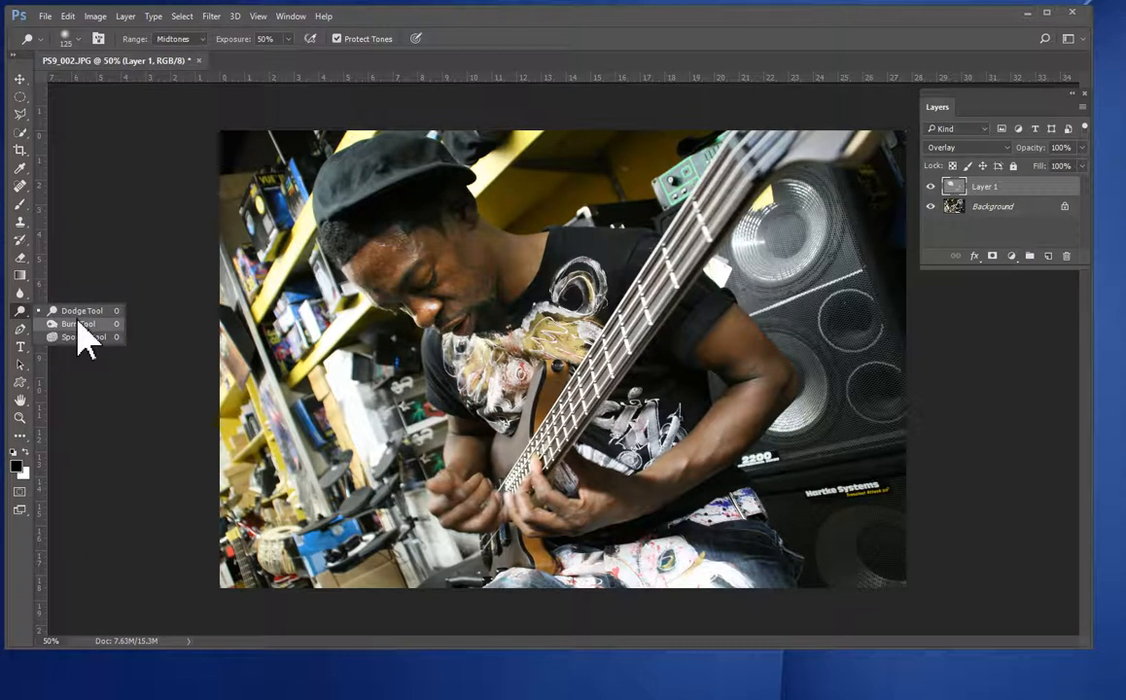
click(83, 326)
key(bracketright)
key(bracketright)
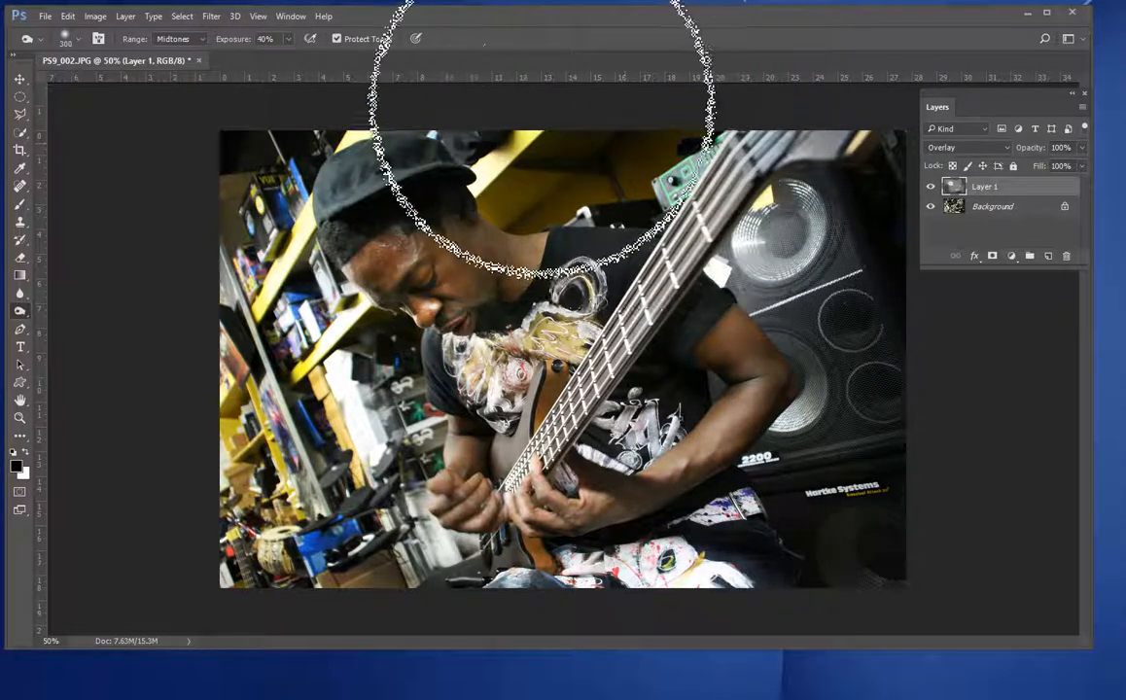
Burn the cluttered shelves behind the guitarist with a 150-pixel brush, and compare the photo with and without the overlay layer
key(bracketleft)
key(bracketleft)
key(bracketleft)
key(bracketleft)
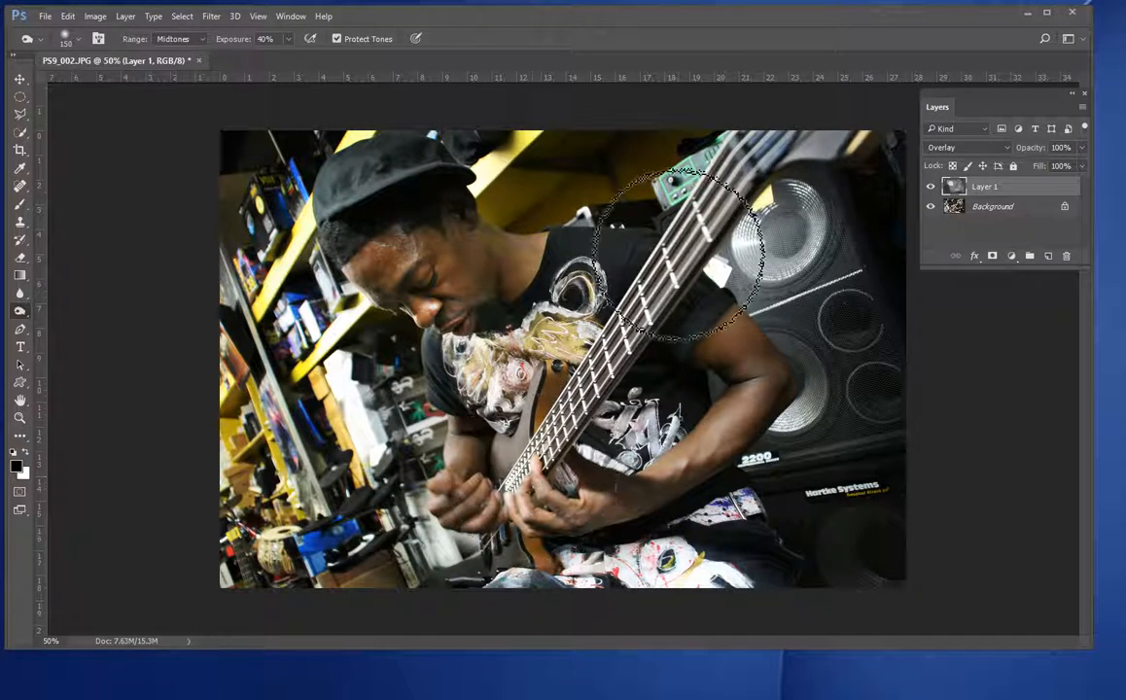
click(932, 187)
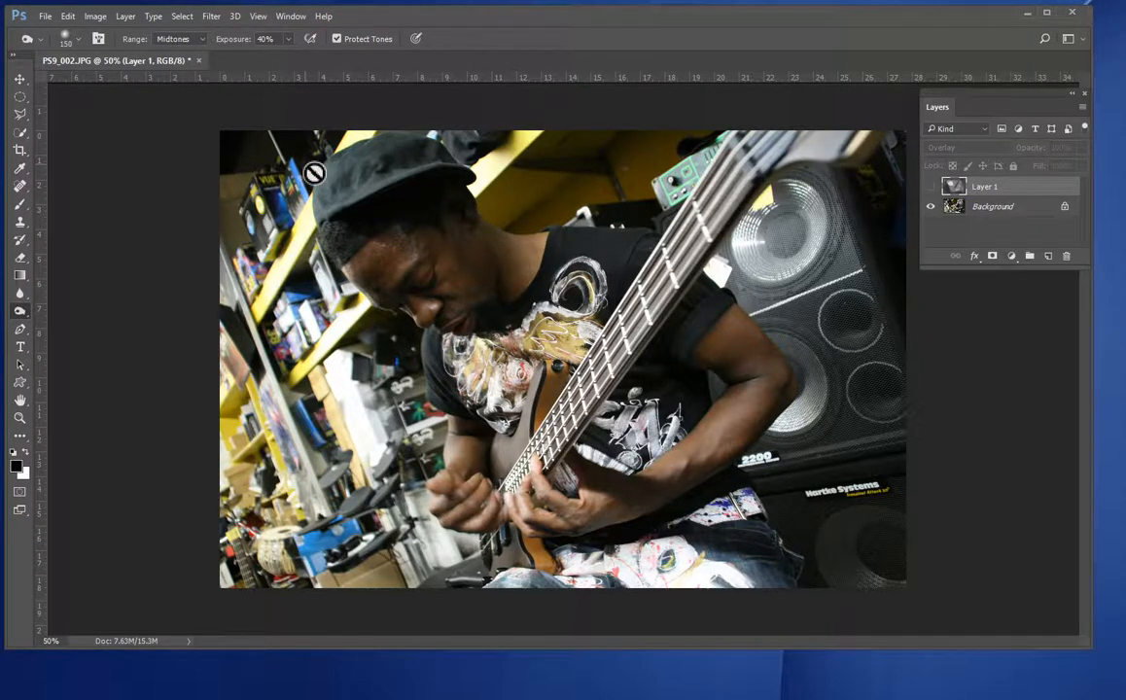
click(932, 187)
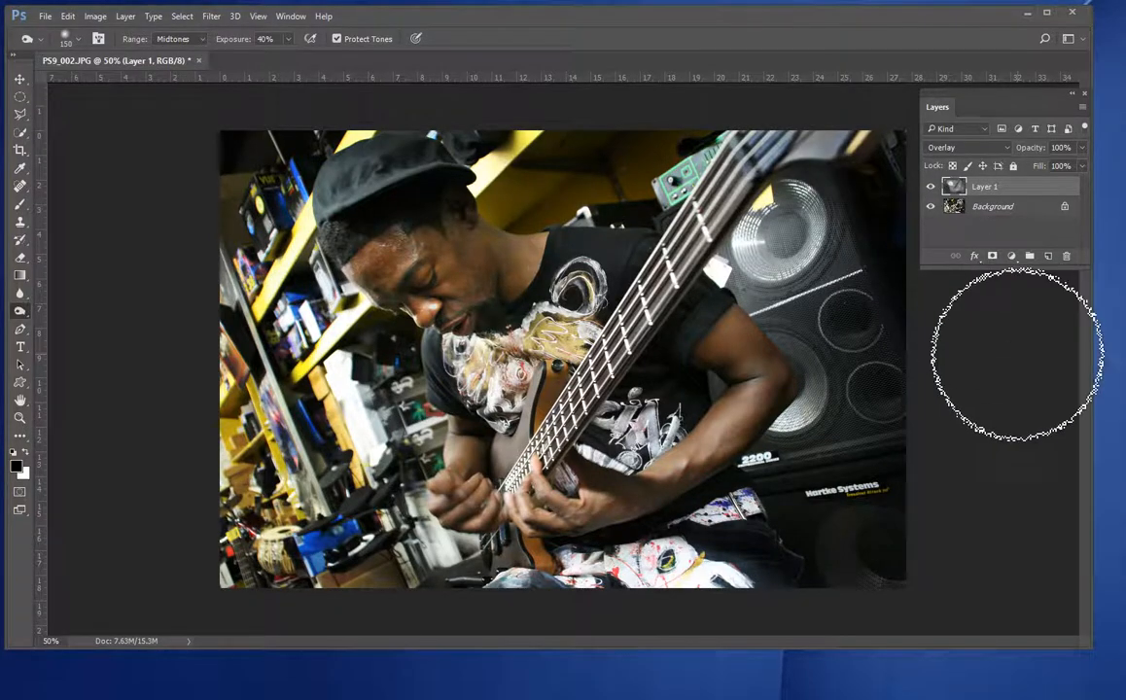
Resize the guitarist image to a width of 800 pixels
click(96, 16)
click(146, 143)
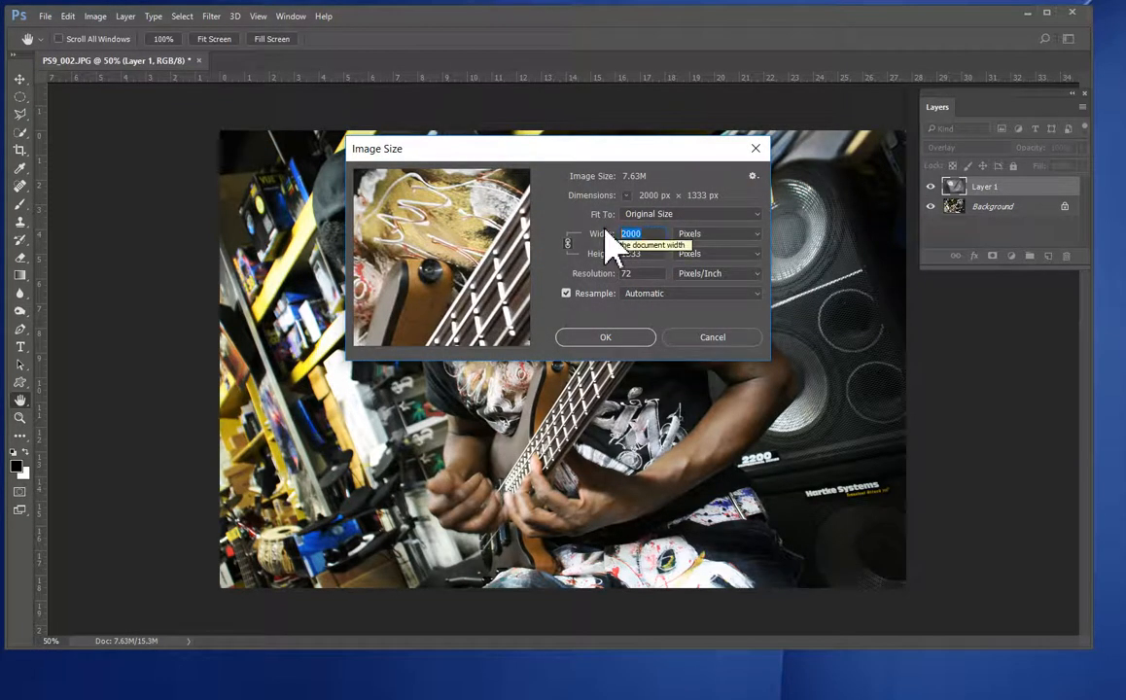
text(800)
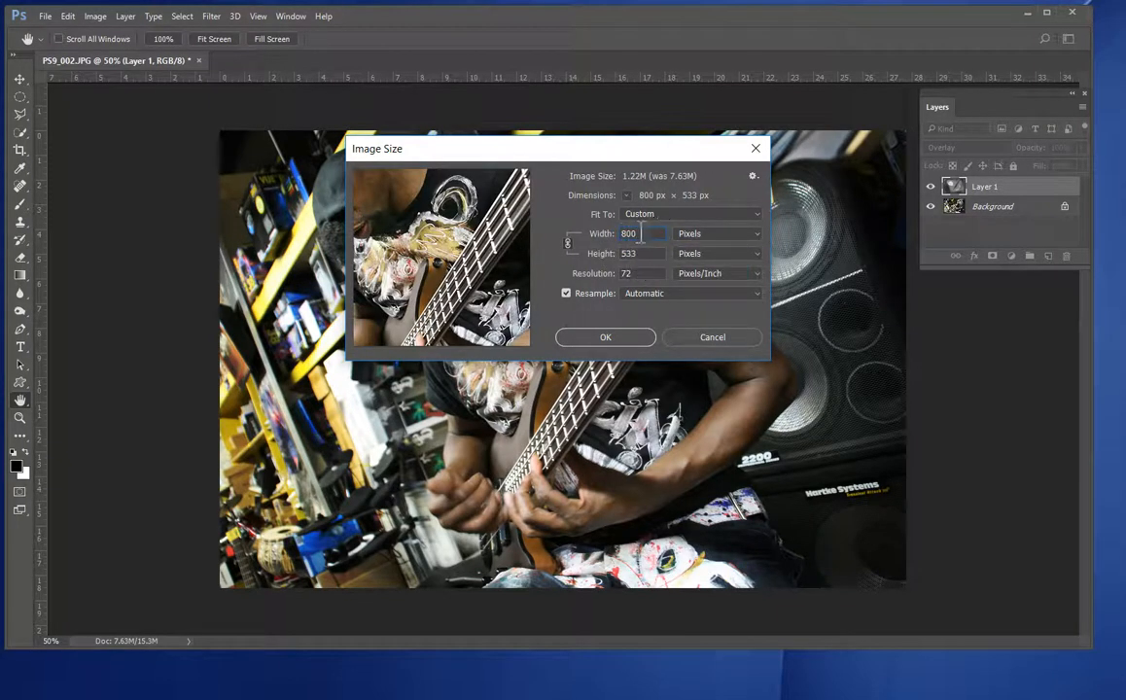
click(606, 337)
key(o)
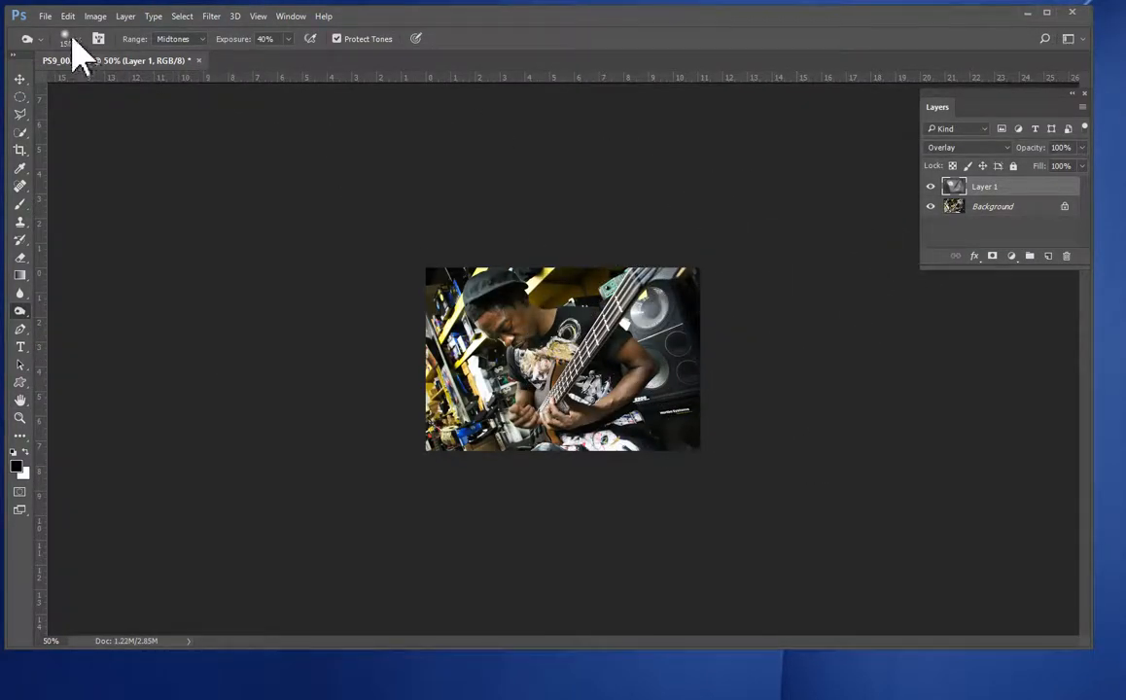
Save the layered image in Photoshop format in the PS_09 folder, prefixing PS9_002 with the person's full name and an underscore
click(45, 17)
click(115, 211)
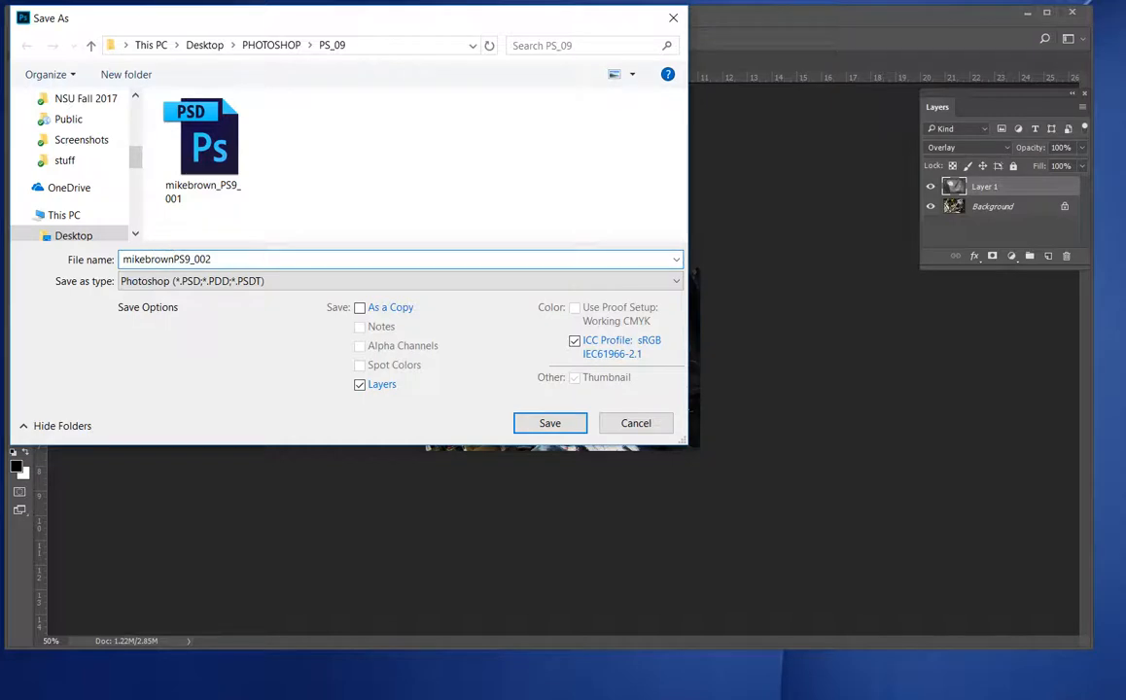
click(560, 424)
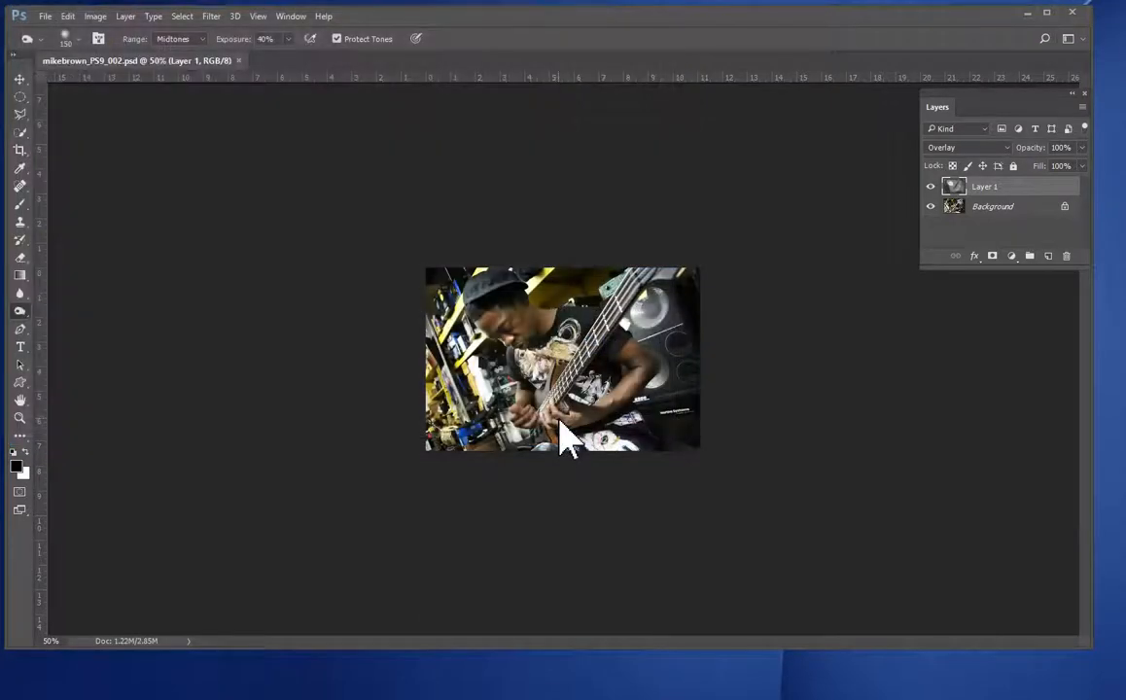
Close the guitarist image and open PS9_003 from the PS_09 folder
click(239, 60)
key(ctrl+o)
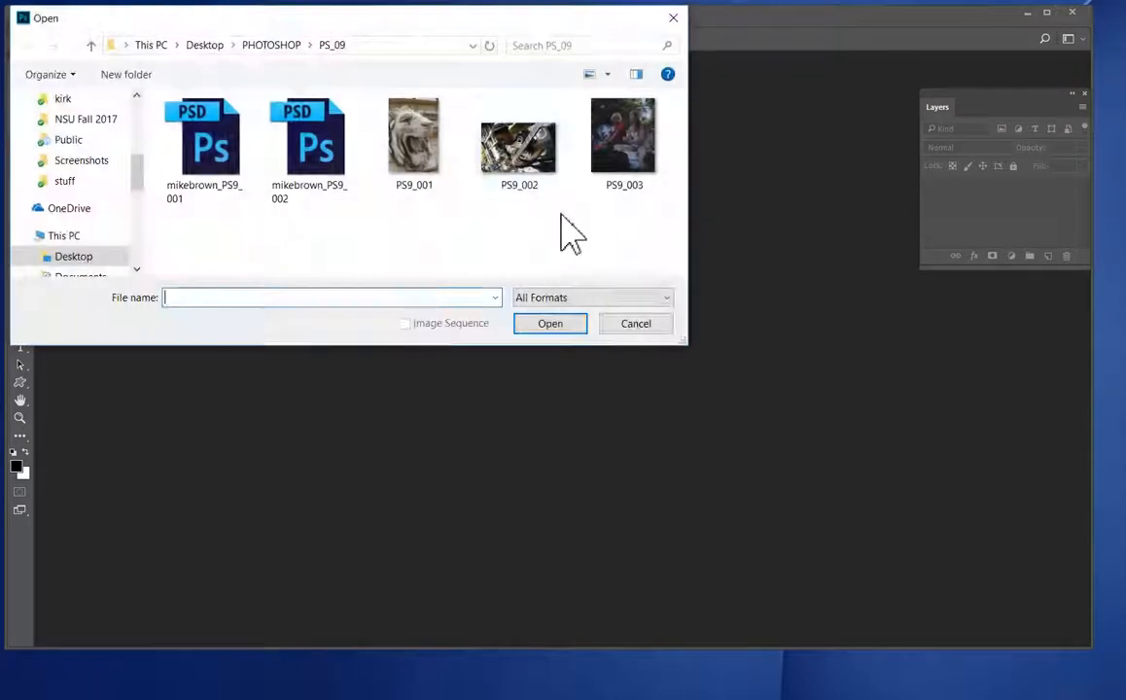
click(646, 160)
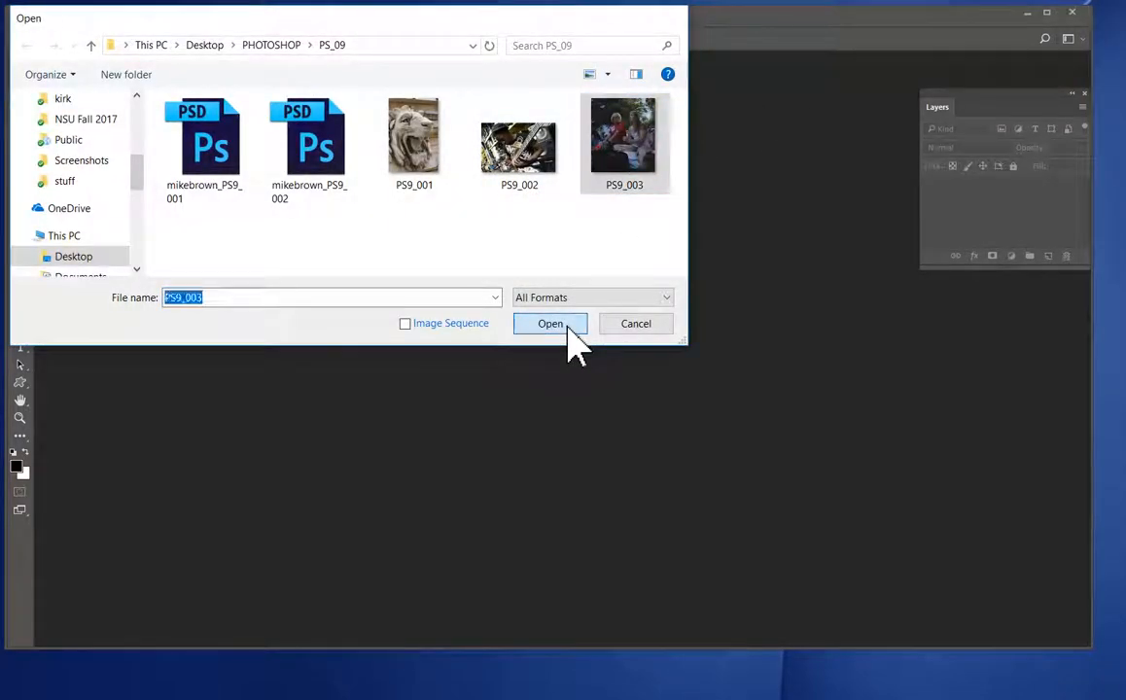
click(565, 323)
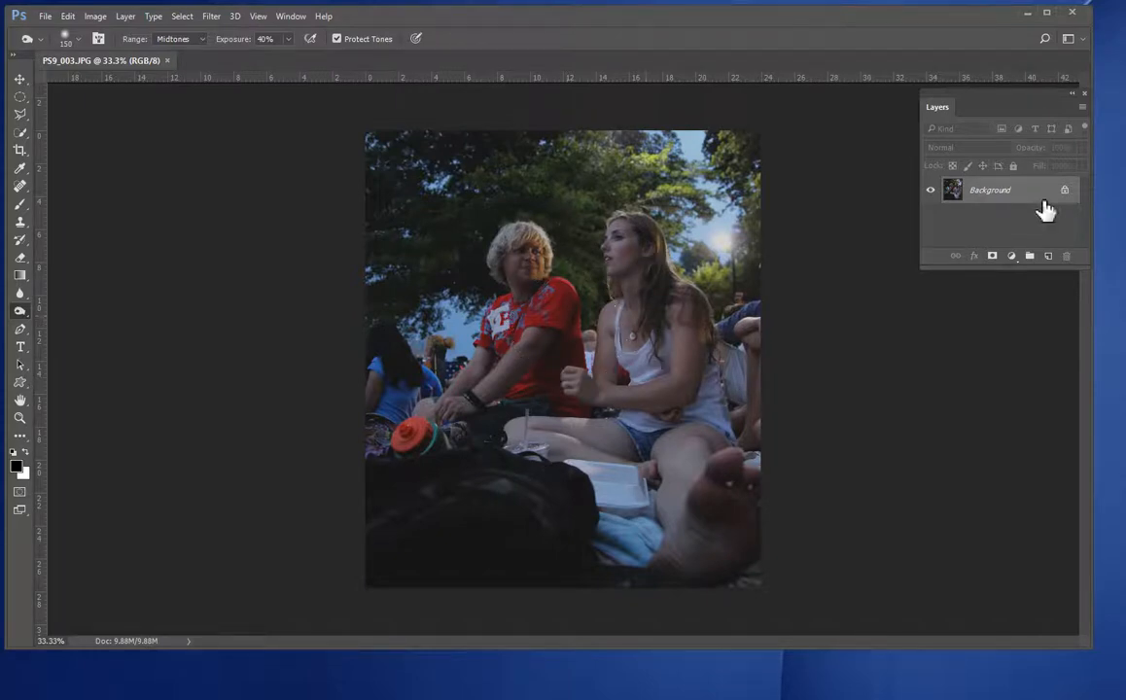
Add a new Overlay-mode layer filled with 50% gray above the PS9_003 photo
click(1082, 106)
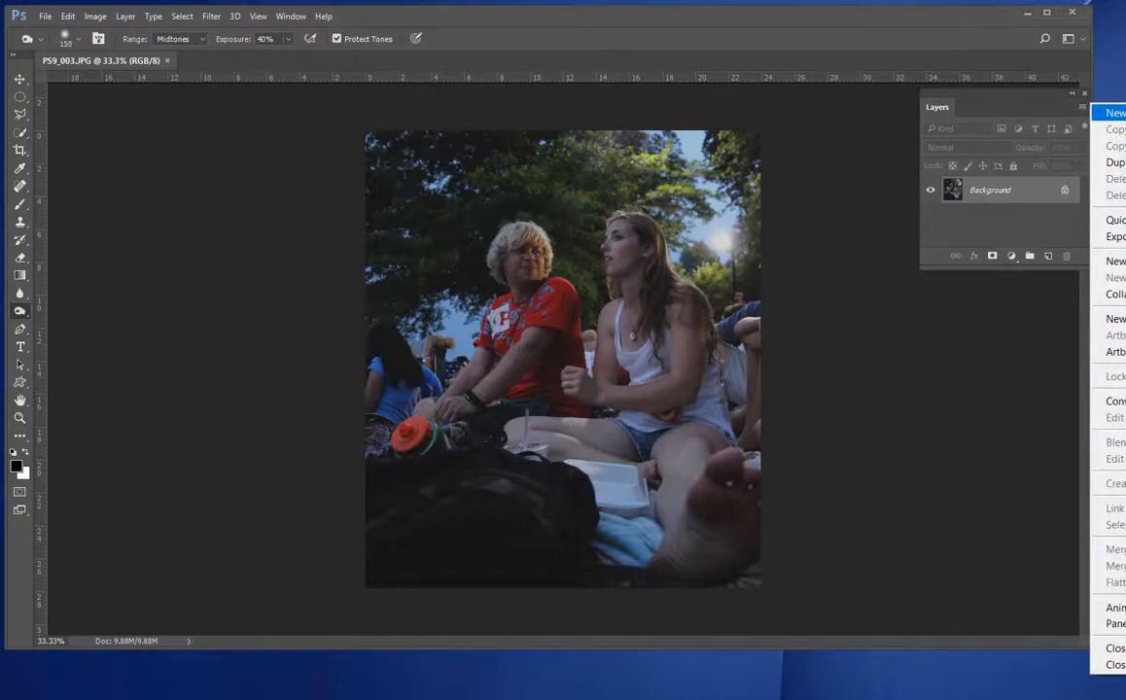
click(1116, 113)
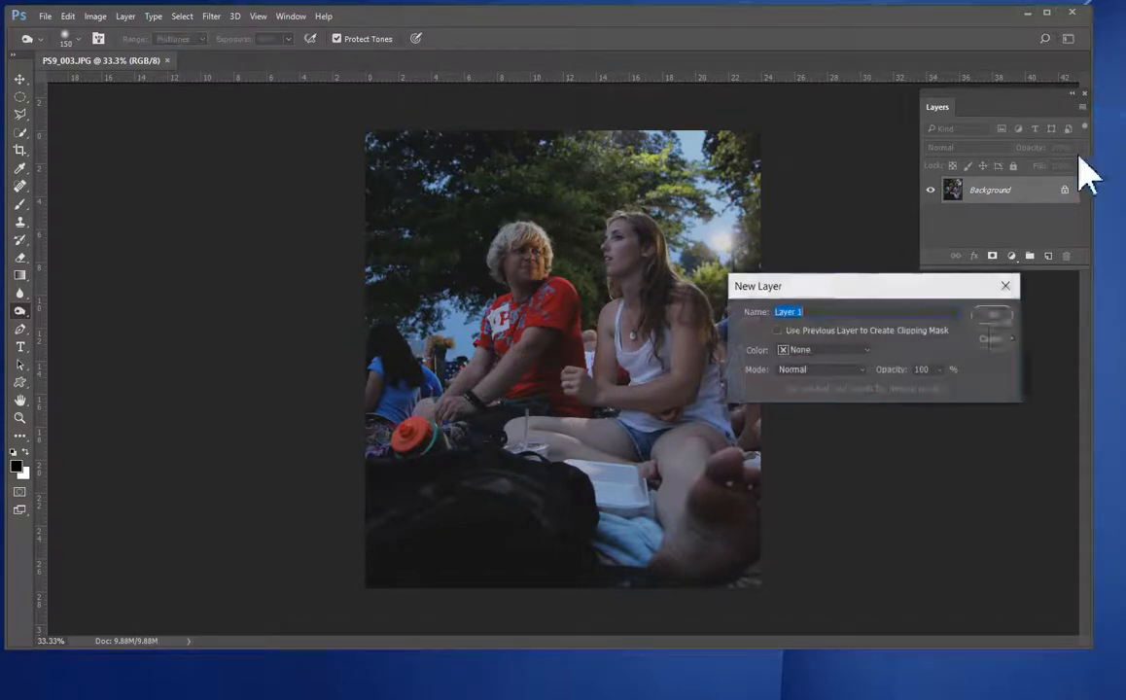
click(860, 370)
click(842, 529)
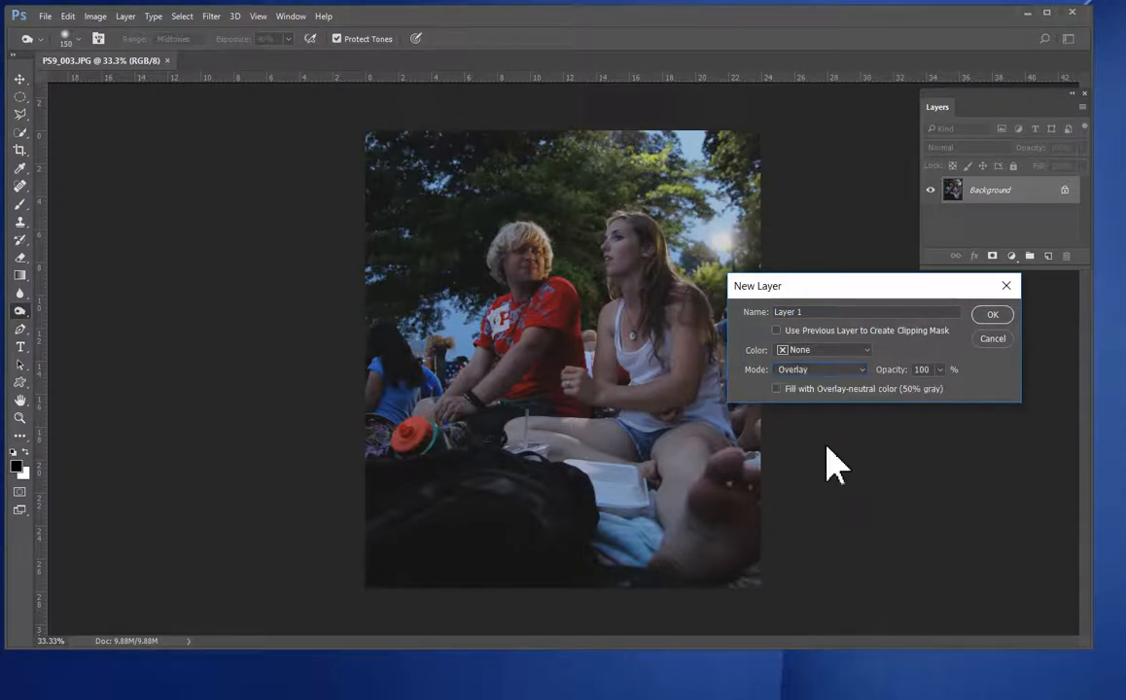
click(992, 314)
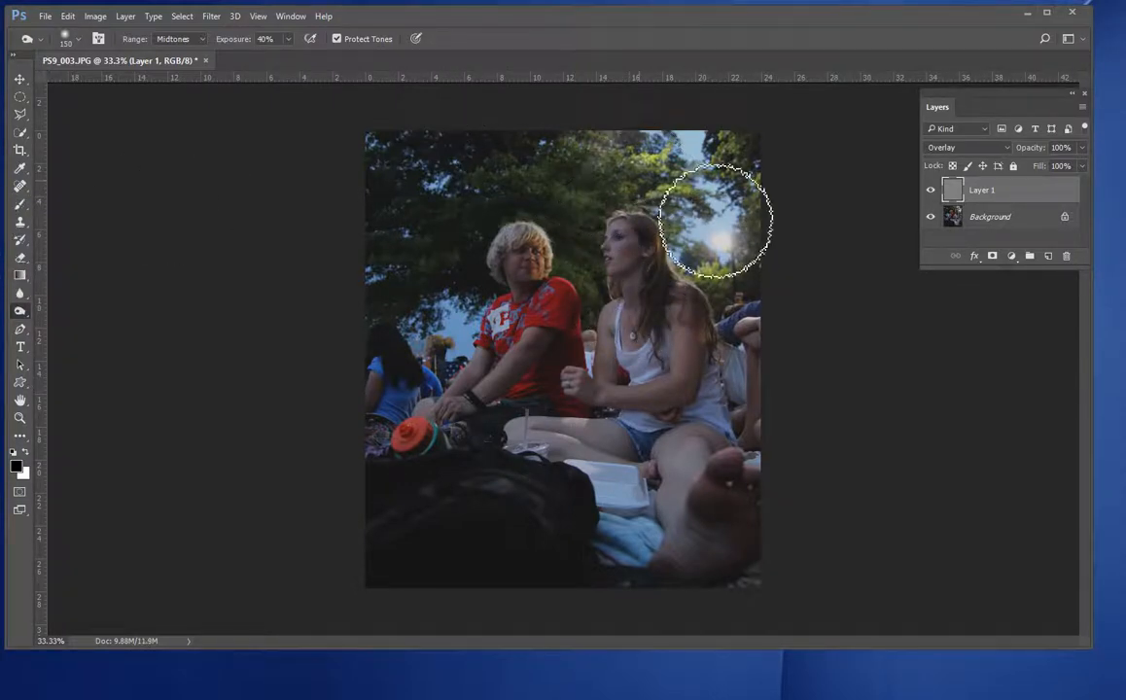
Dodge the midtones of the seated couple's faces, clothes and bodies on the gray Layer 1 at 50% exposure
right_click(23, 311)
click(65, 311)
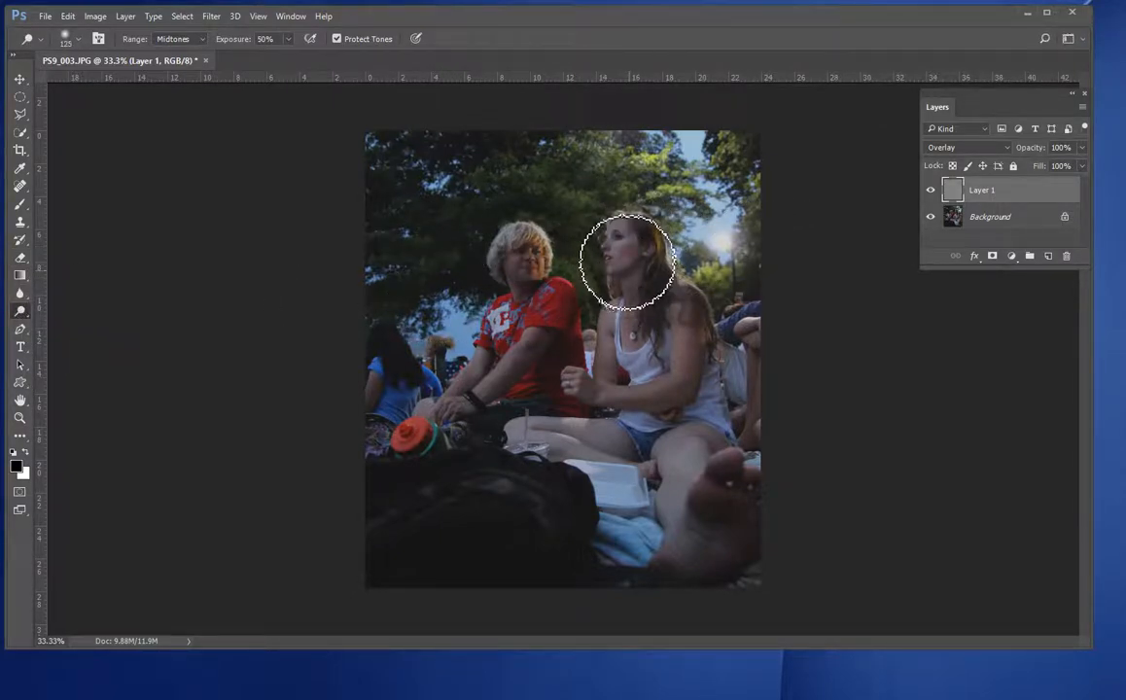
key(bracketright)
key(bracketright)
key(bracketright)
mouse_move(654, 262)
mouse_down()
mouse_move(633, 252)
mouse_move(628, 268)
mouse_move(611, 240)
mouse_move(620, 344)
mouse_move(676, 335)
mouse_move(661, 309)
mouse_move(621, 389)
mouse_move(573, 394)
mouse_move(515, 289)
mouse_move(528, 258)
mouse_move(545, 282)
mouse_move(483, 389)
mouse_move(532, 366)
mouse_move(482, 389)
mouse_move(533, 296)
mouse_move(498, 327)
mouse_move(513, 246)
mouse_move(508, 271)
mouse_move(493, 270)
mouse_move(515, 280)
mouse_move(515, 221)
mouse_move(497, 273)
mouse_move(539, 227)
mouse_move(520, 272)
mouse_up()
key(bracketleft)
key(bracketleft)
mouse_move(513, 313)
mouse_down()
mouse_move(478, 384)
mouse_move(477, 360)
mouse_move(428, 421)
mouse_move(482, 390)
mouse_move(530, 326)
mouse_move(418, 336)
mouse_move(585, 307)
mouse_move(516, 317)
mouse_move(541, 352)
mouse_move(571, 342)
mouse_move(589, 389)
mouse_move(724, 395)
mouse_move(669, 314)
mouse_move(668, 331)
mouse_move(636, 352)
mouse_move(636, 296)
mouse_move(569, 450)
mouse_move(528, 430)
mouse_move(696, 369)
mouse_move(654, 406)
mouse_move(633, 322)
mouse_move(644, 301)
mouse_move(628, 319)
mouse_move(651, 265)
mouse_move(621, 246)
mouse_move(714, 342)
mouse_move(712, 251)
mouse_move(759, 344)
mouse_up()
key(bracketright)
key(bracketright)
key(bracketright)
key(bracketright)
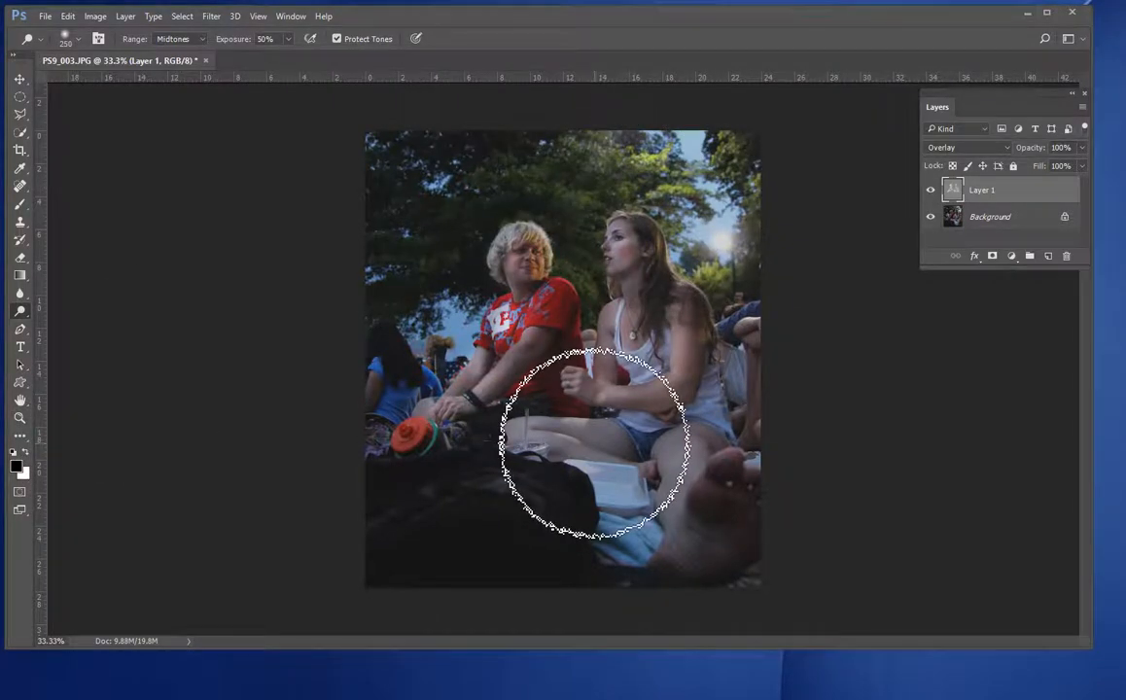
Dodge the shadowed chin and cheek of the woman's face with a smaller 30 px brush
key(ctrl+plus)
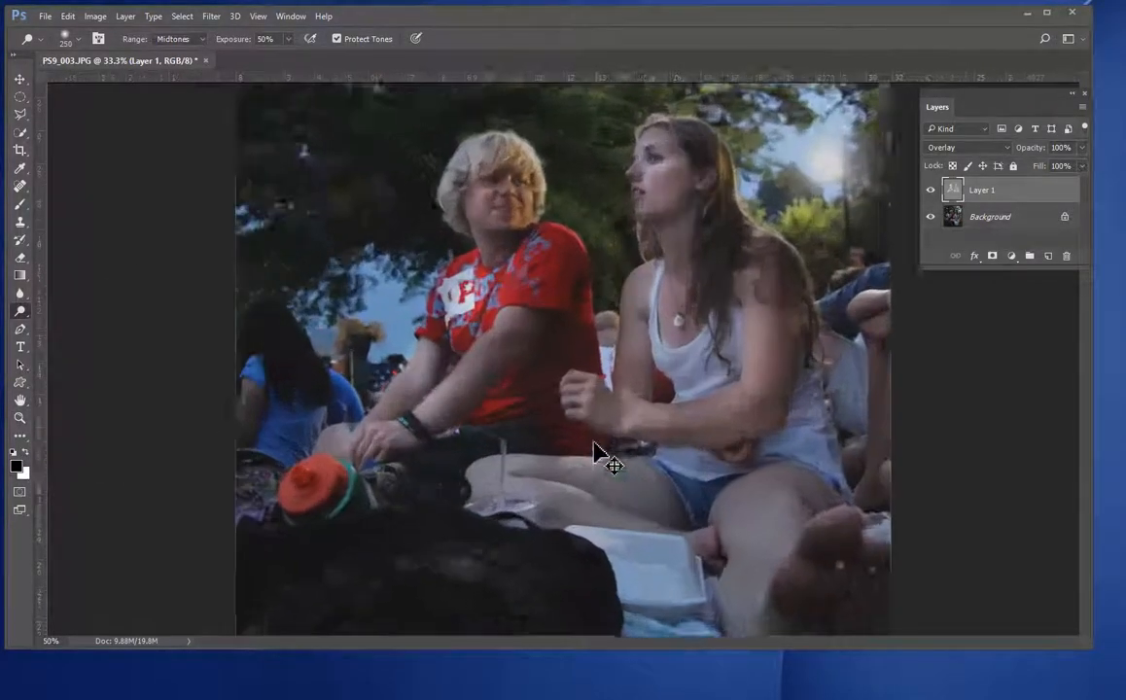
key(ctrl+minus)
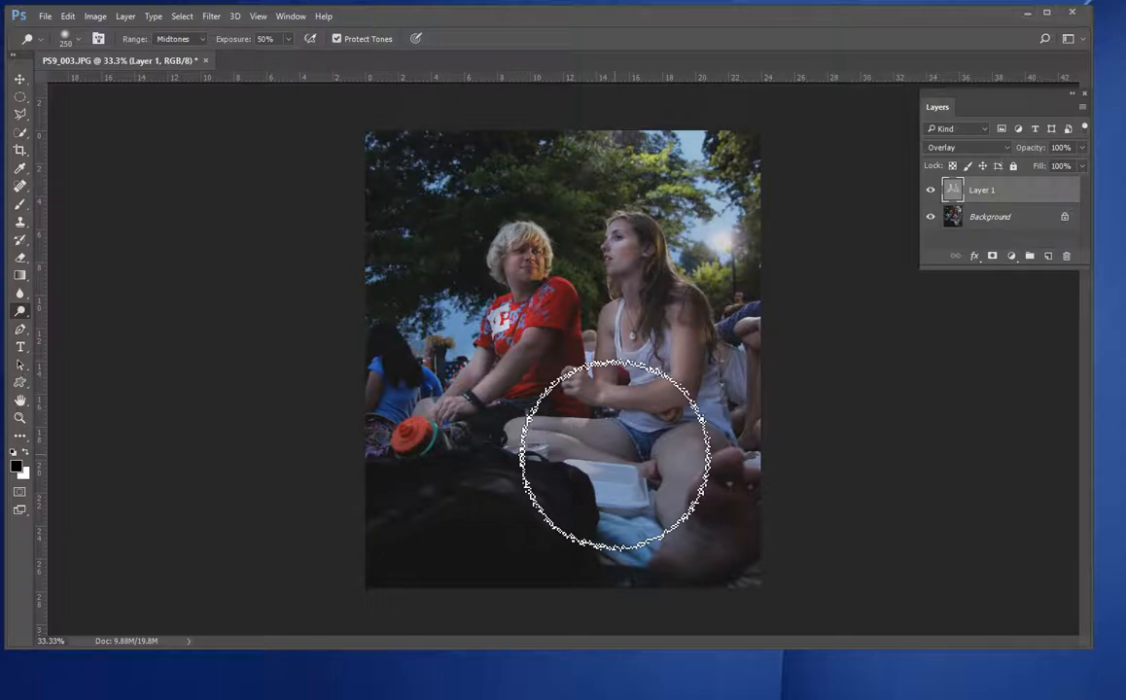
key(space)
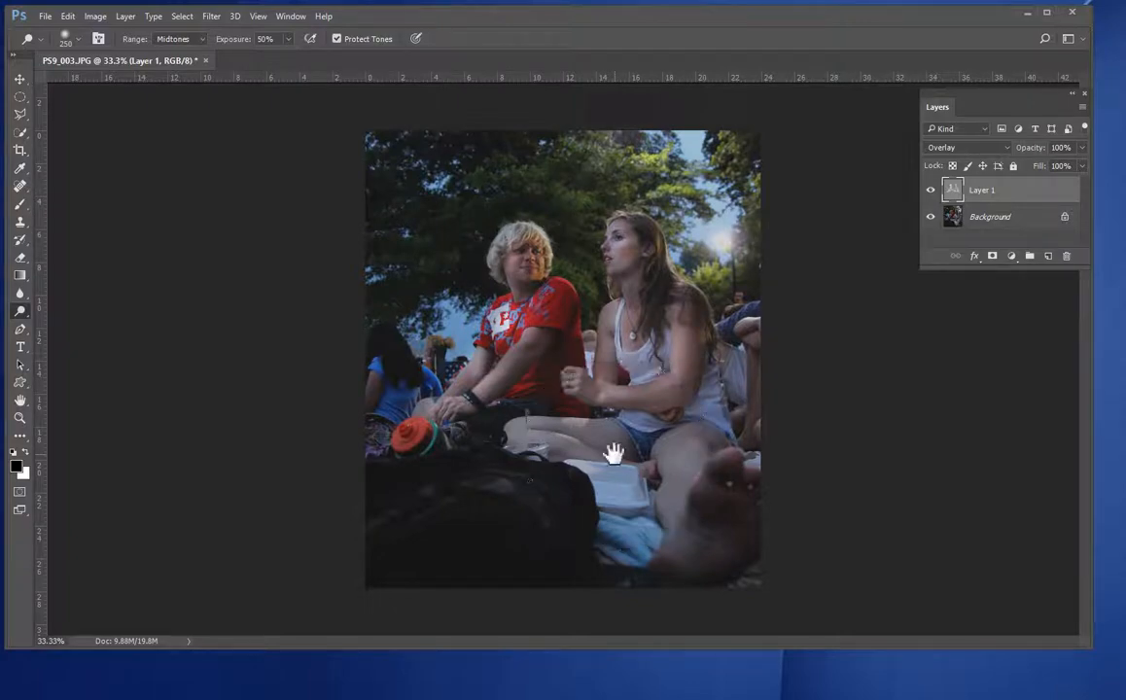
drag(549, 252, 589, 358)
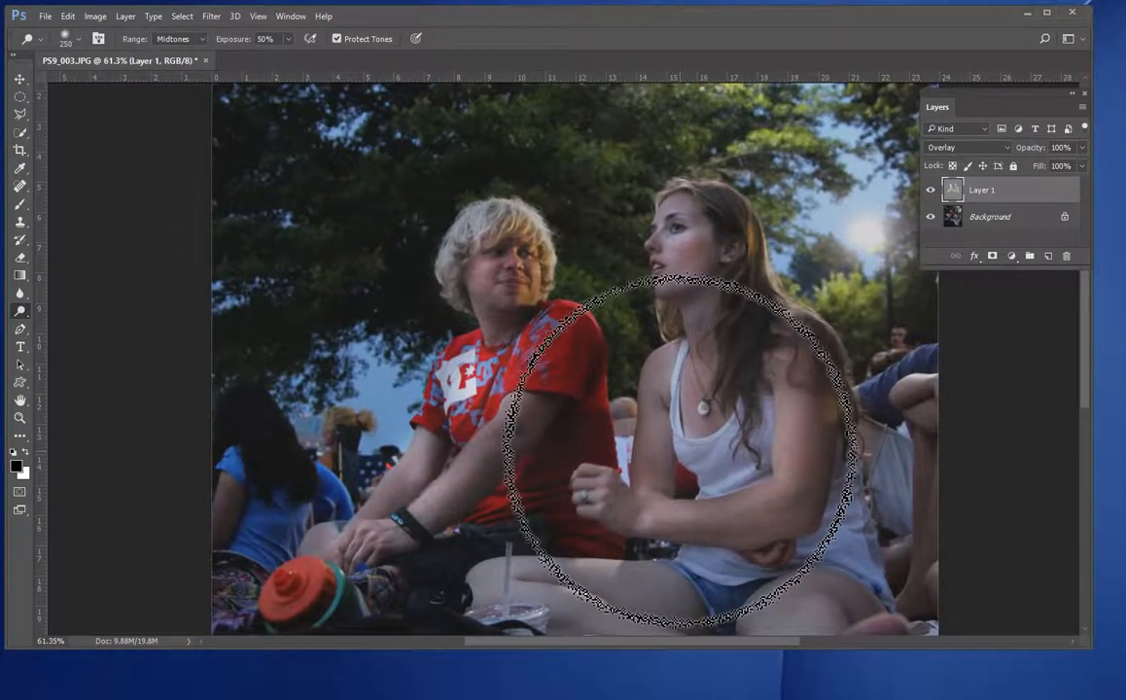
key(ctrl+space)
drag(661, 258, 748, 418)
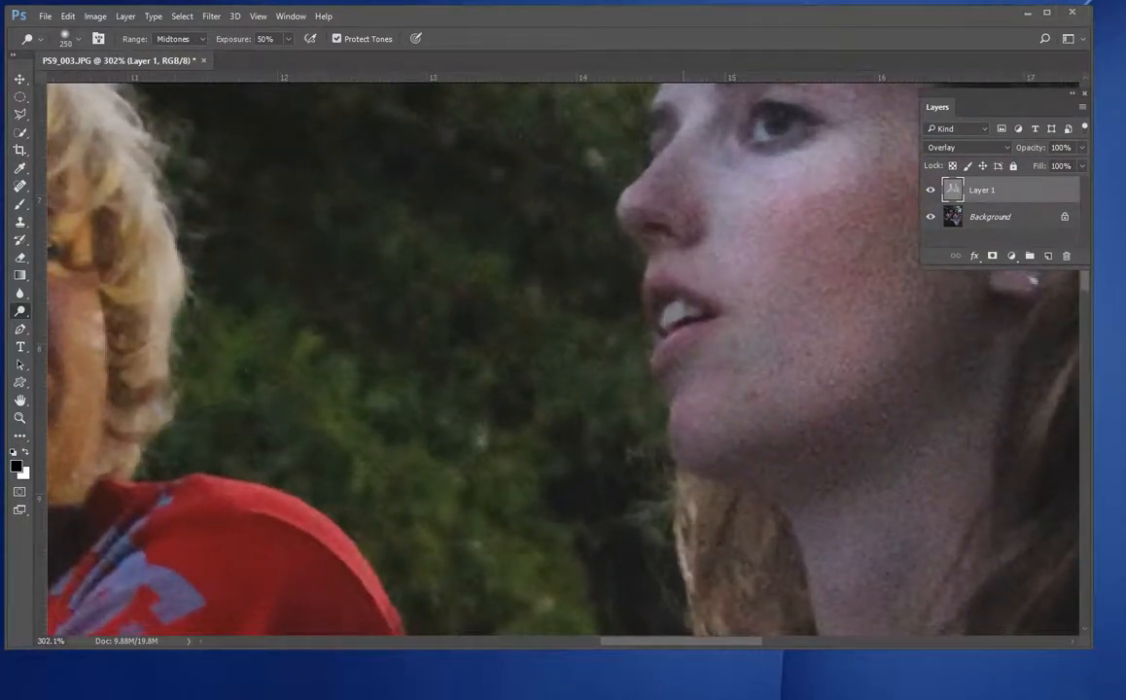
key(bracketleft)
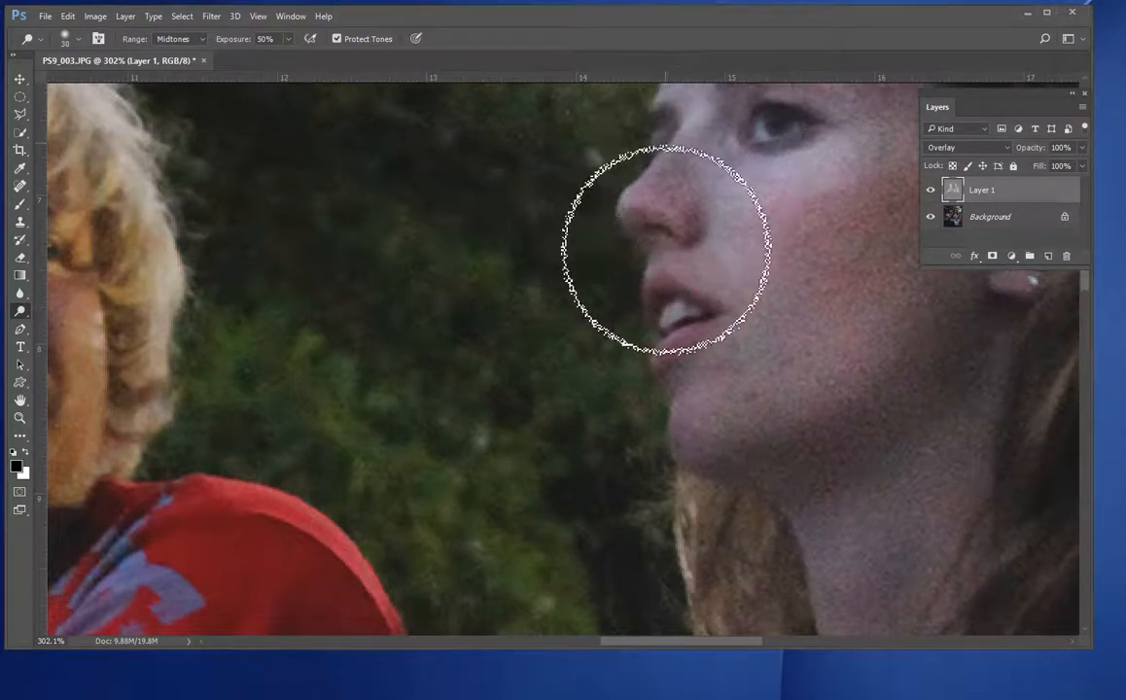
mouse_move(687, 431)
mouse_down()
mouse_move(795, 463)
mouse_move(858, 423)
mouse_move(804, 459)
mouse_move(714, 432)
mouse_move(748, 394)
mouse_up()
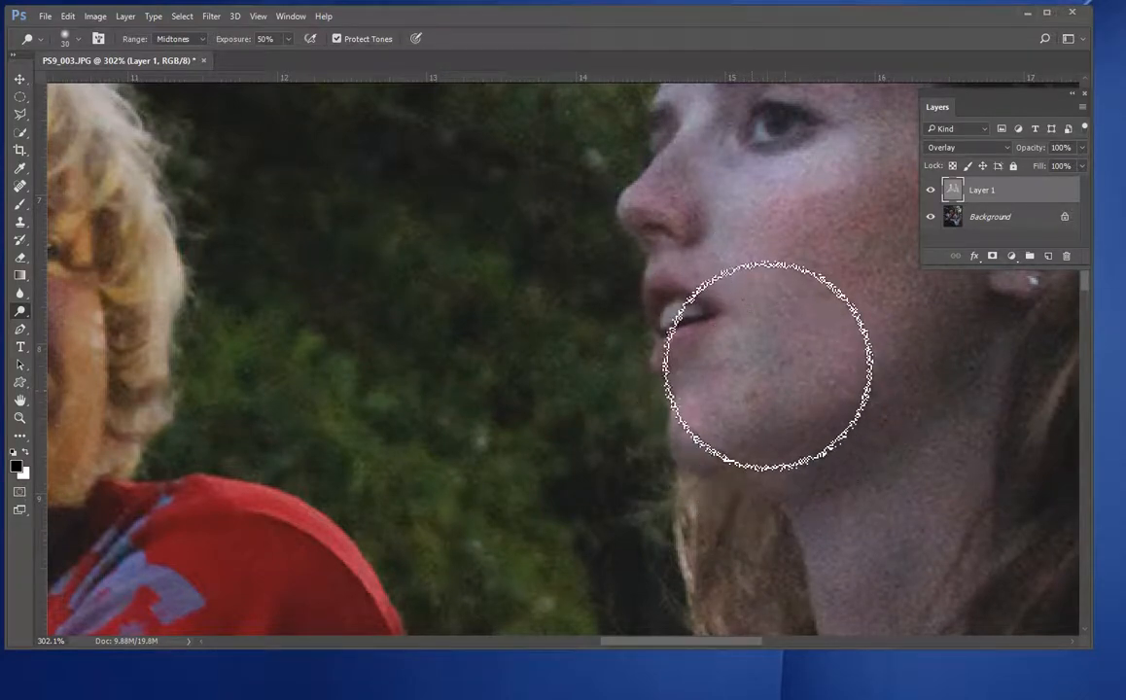
Dodge the woman's long hair, neck and upper chest with the 30 px brush at 50% exposure
alt+click(779, 331)
alt+click(779, 332)
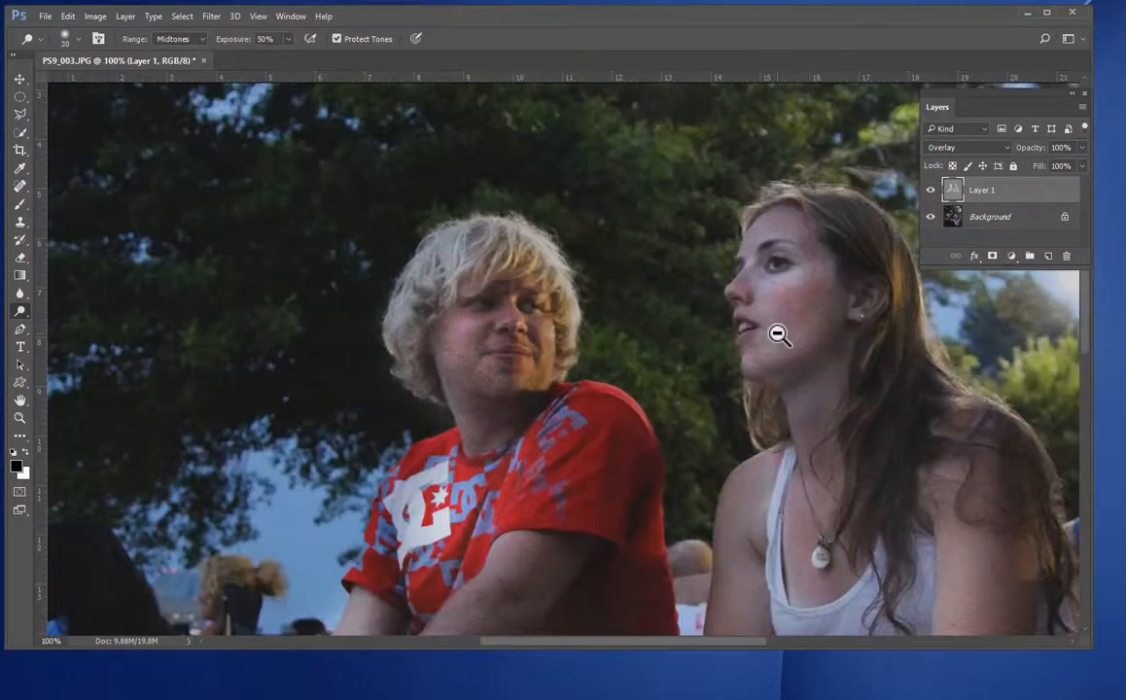
alt+click(788, 379)
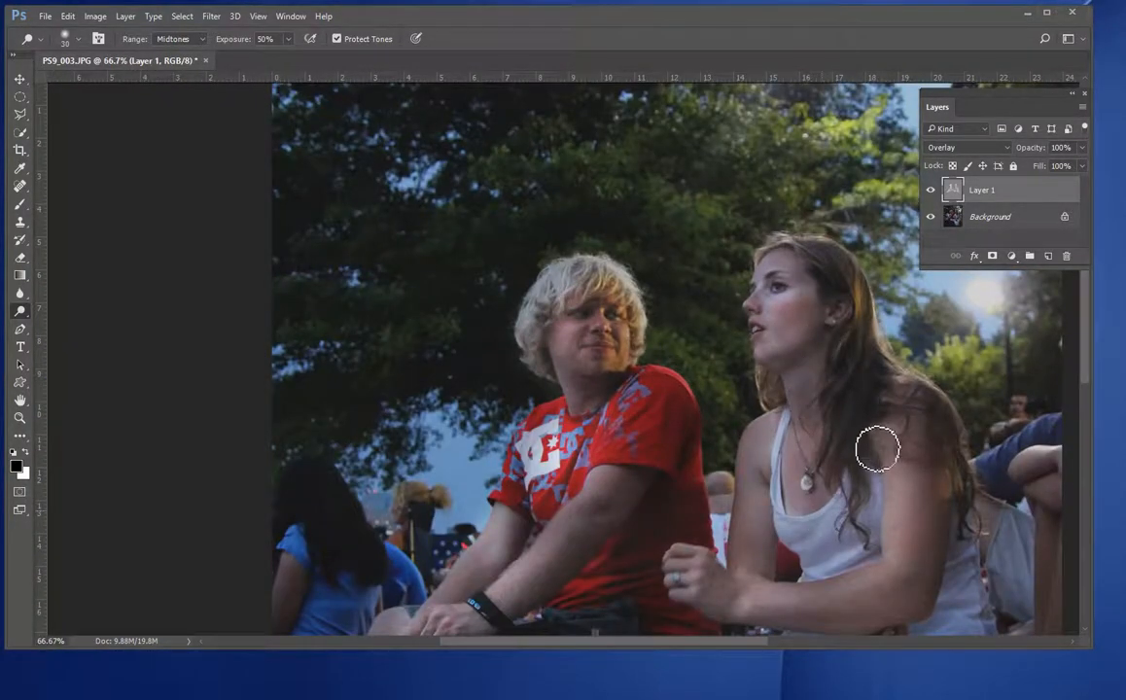
mouse_move(869, 340)
mouse_down()
mouse_move(852, 308)
mouse_move(859, 344)
mouse_move(845, 405)
mouse_up()
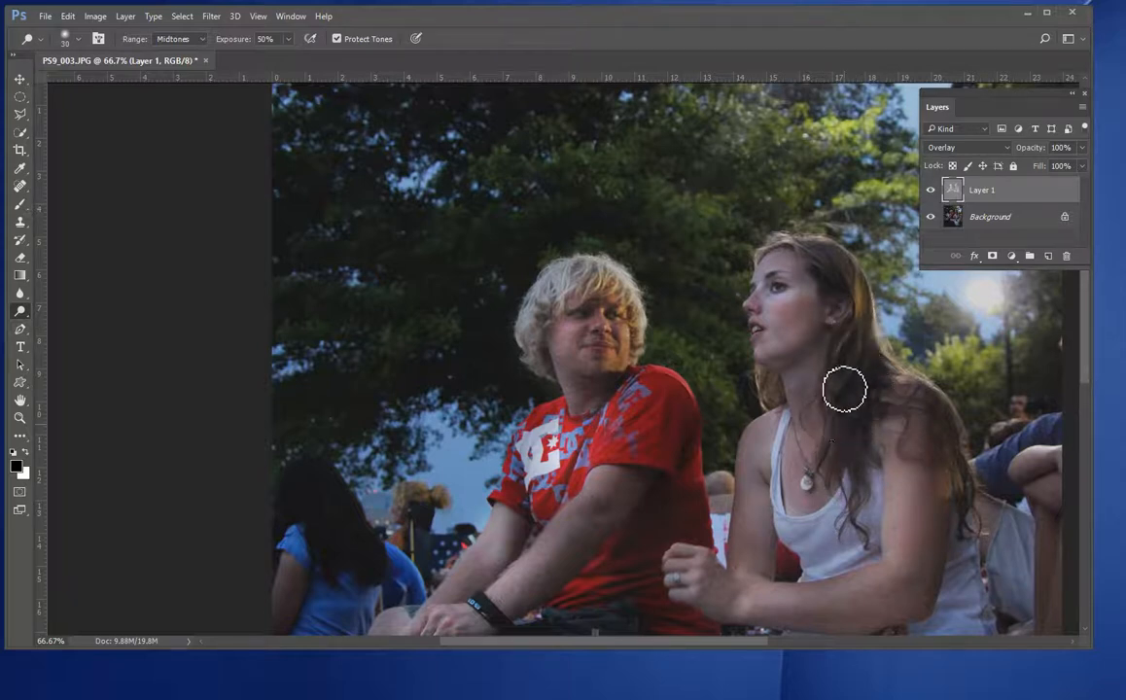
mouse_move(864, 363)
mouse_down()
mouse_move(845, 274)
mouse_move(884, 325)
mouse_move(829, 262)
mouse_move(844, 282)
mouse_move(809, 251)
mouse_move(772, 250)
mouse_move(821, 289)
mouse_move(821, 268)
mouse_move(856, 336)
mouse_move(846, 282)
mouse_move(850, 400)
mouse_up()
mouse_move(839, 463)
mouse_down()
mouse_move(829, 495)
mouse_move(855, 507)
mouse_move(856, 525)
mouse_move(942, 447)
mouse_move(953, 500)
mouse_move(950, 468)
mouse_move(801, 420)
mouse_up()
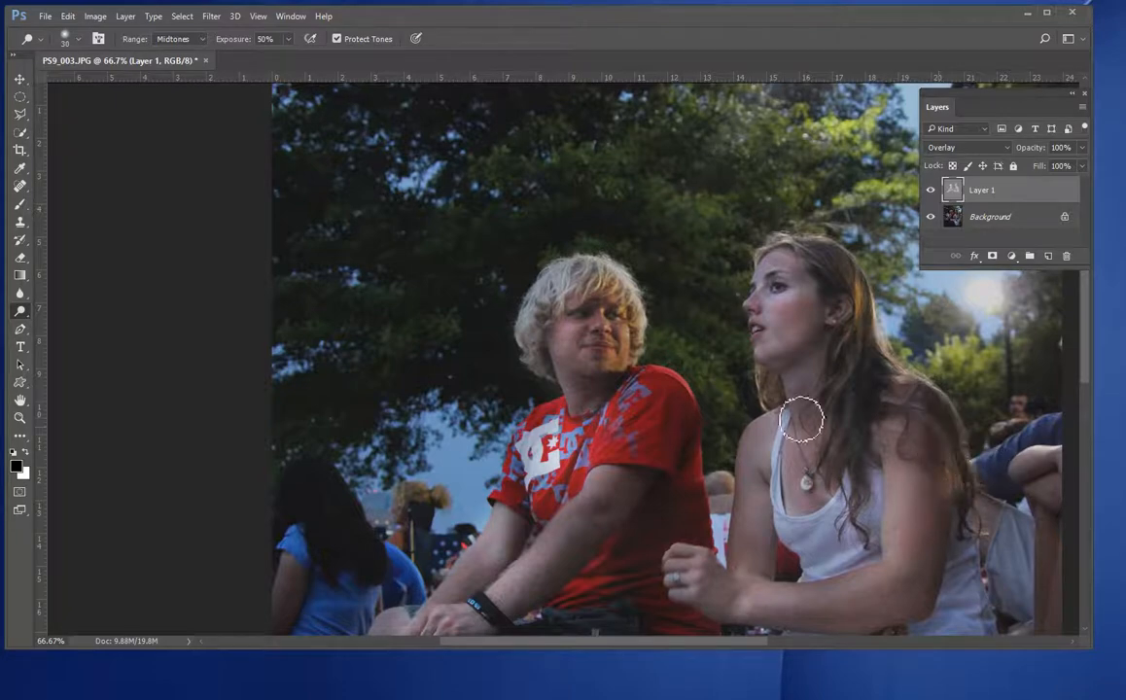
Burn the midtones of the surroundings around the couple with a 400 px brush at 40% exposure, and compare the photo with and without Layer 1
alt+scroll(800, 420, down, 1)
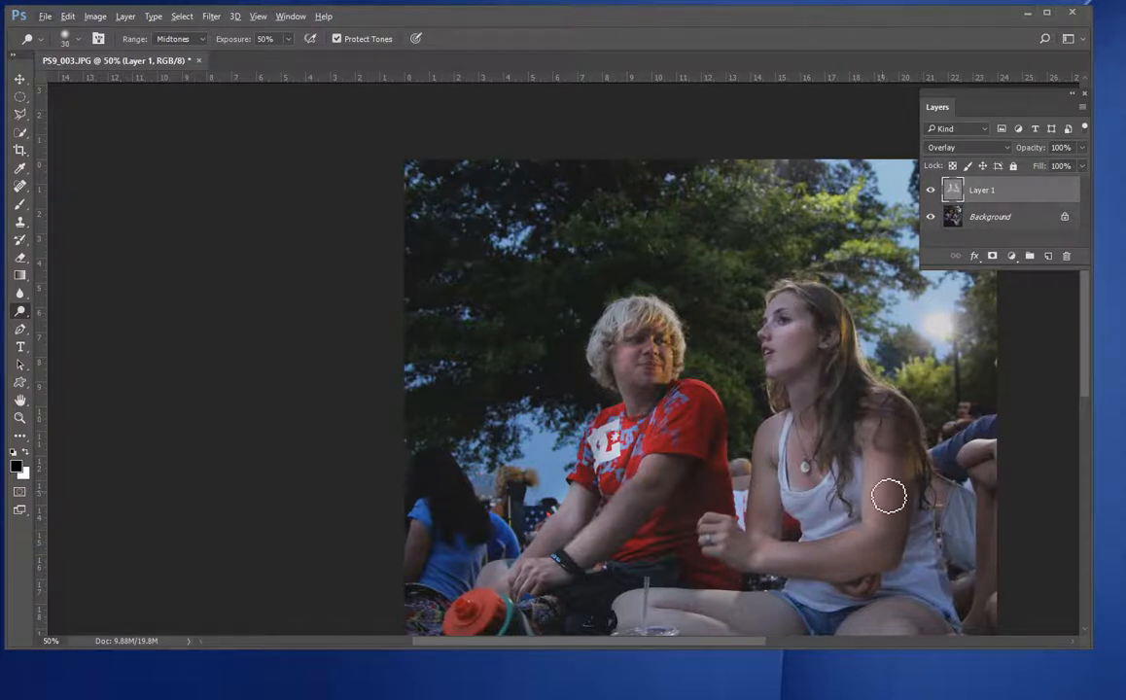
alt+scroll(711, 407, down, 1)
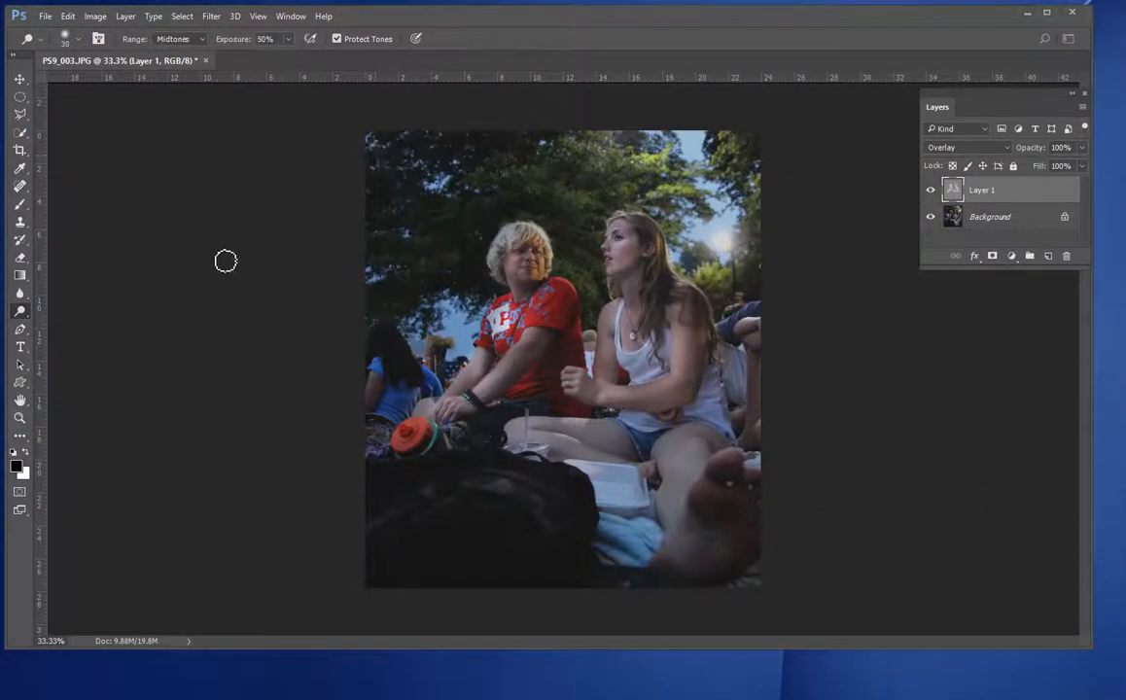
right_click(20, 311)
click(106, 324)
key(bracketright)
key(bracketright)
key(bracketright)
key(bracketright)
key(bracketright)
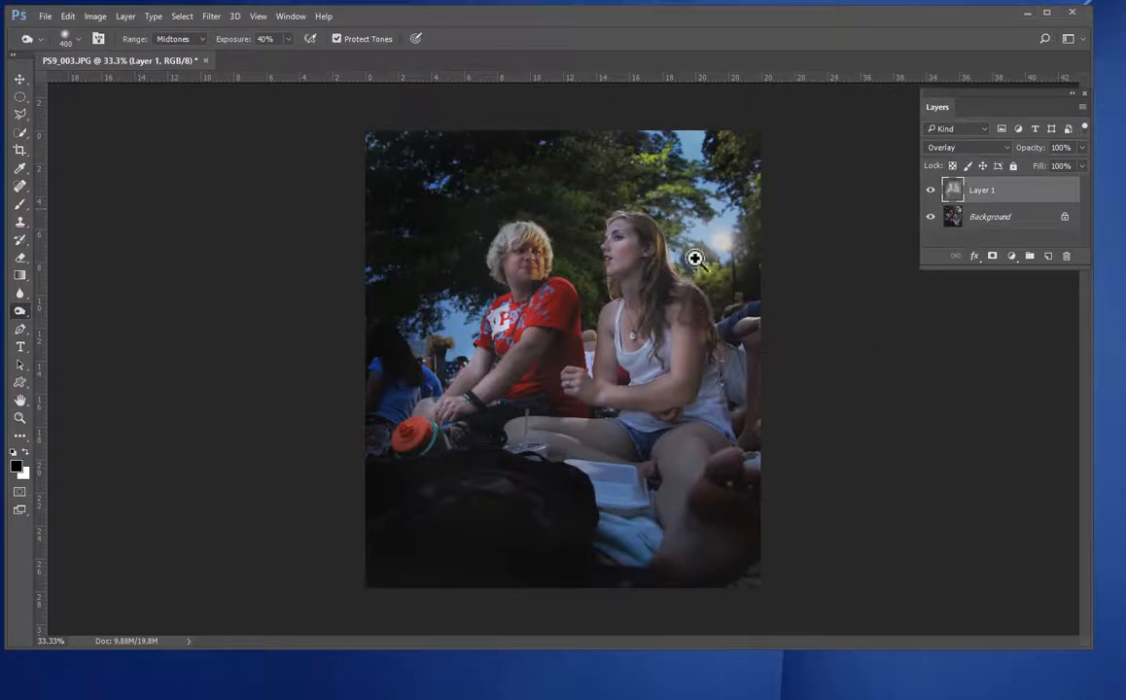
click(931, 191)
click(930, 191)
click(931, 192)
click(931, 192)
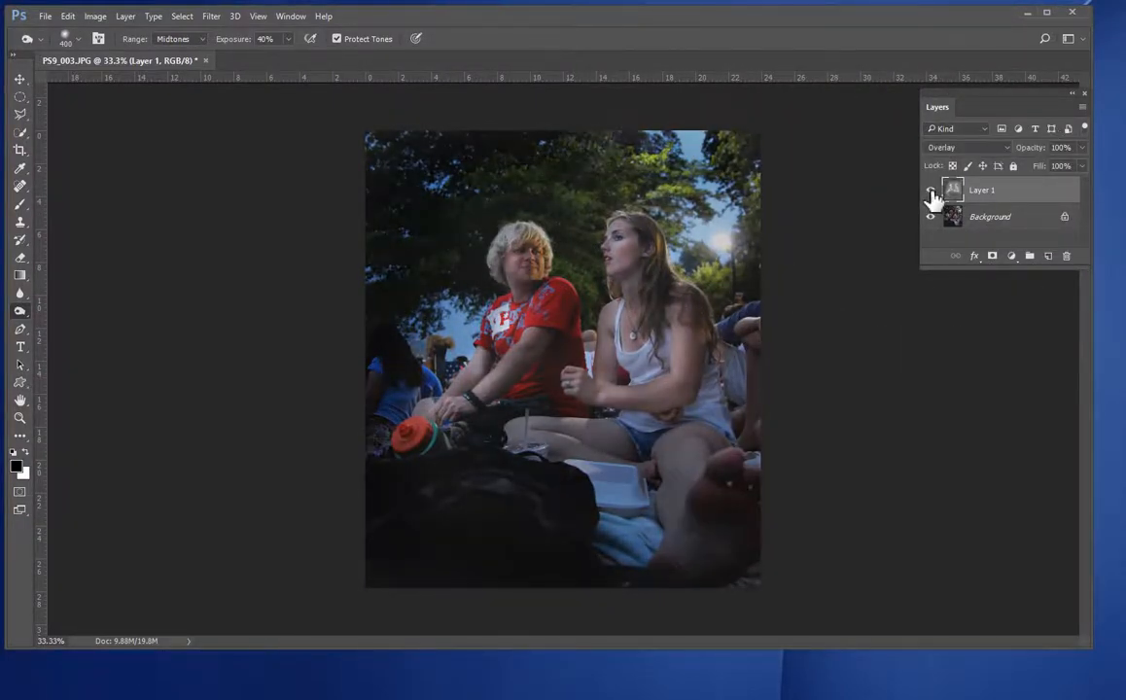
Resize the image of the couple to a height of 800 pixels with proportions kept
click(95, 16)
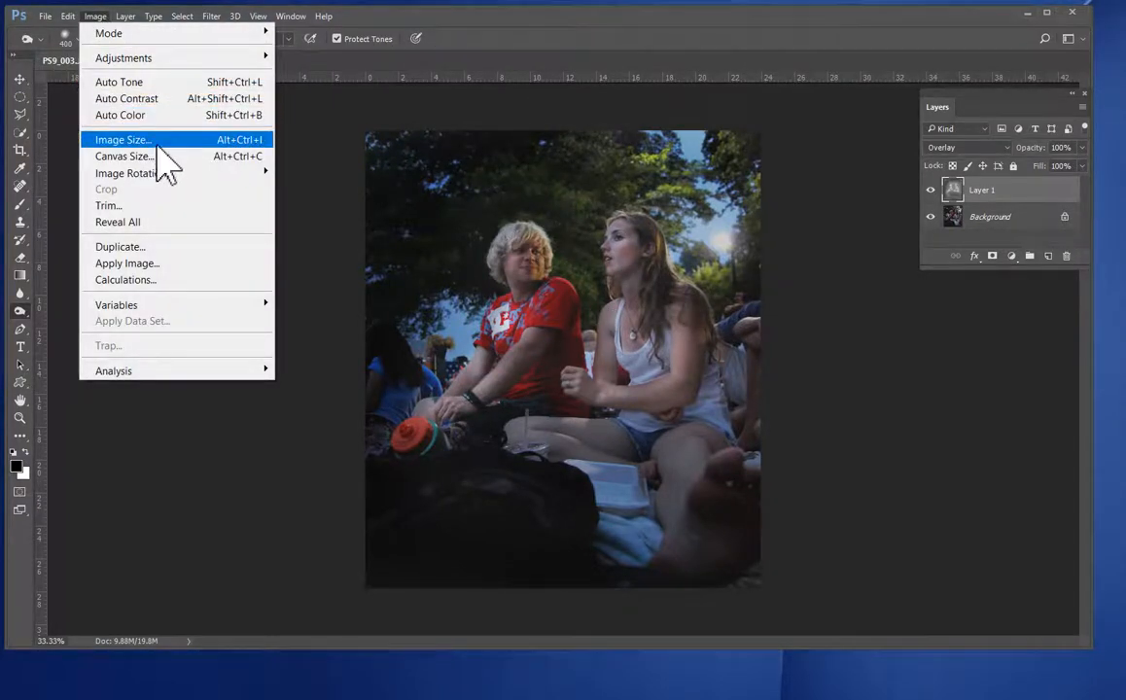
click(158, 143)
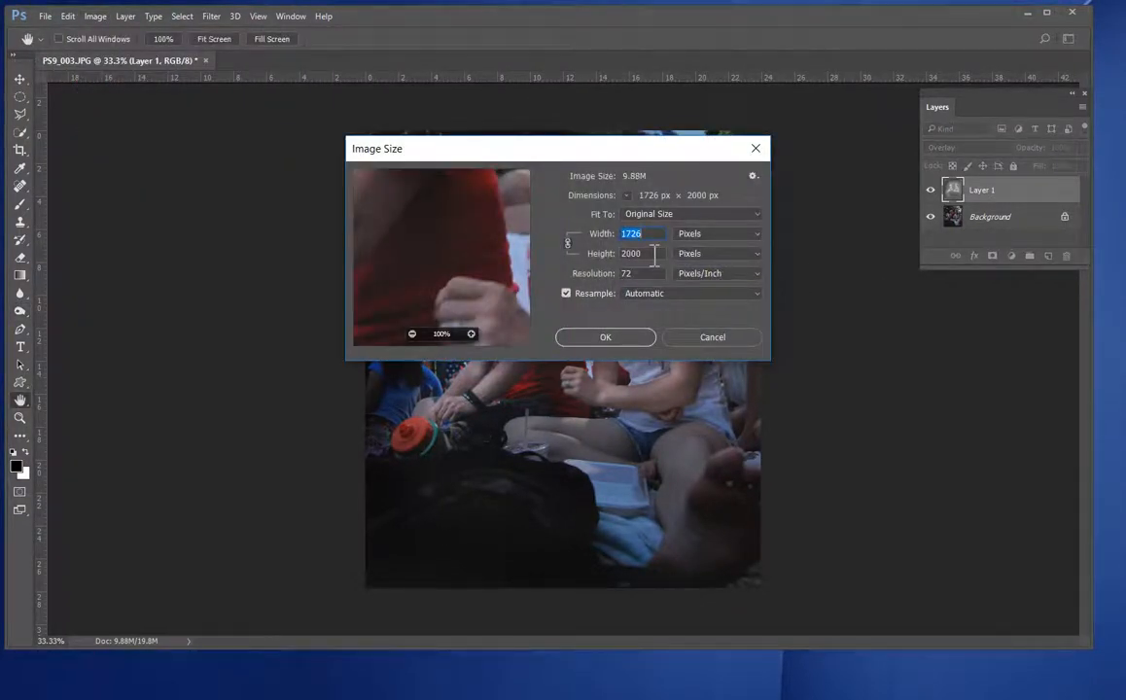
key(Tab)
text(800)
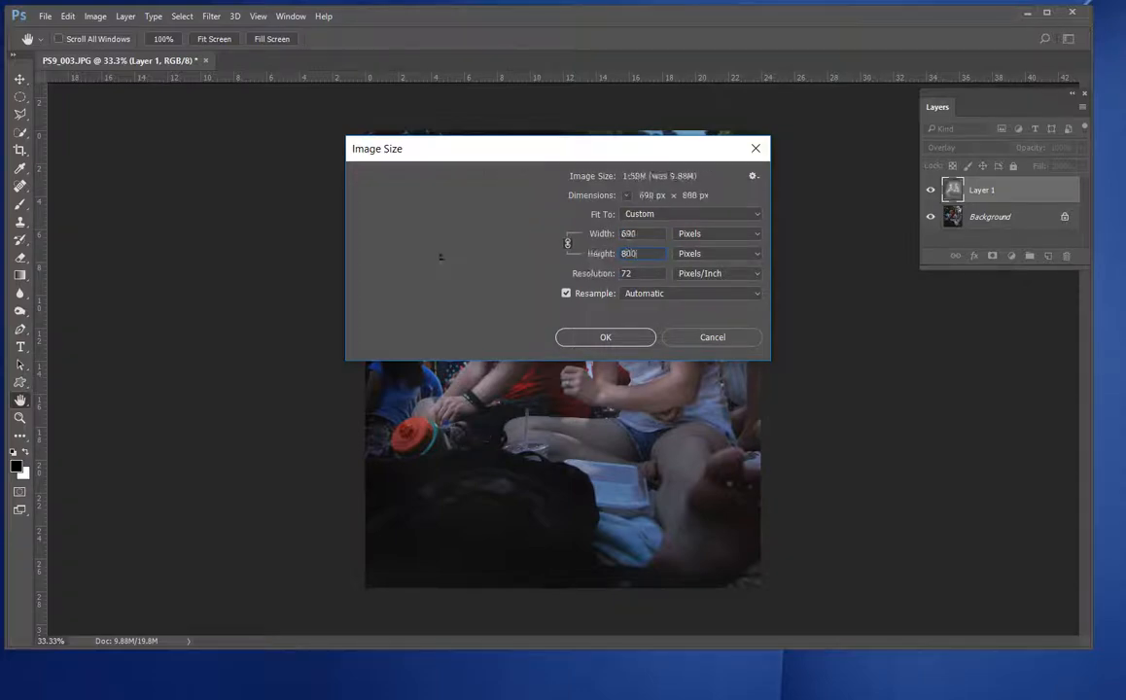
key(Return)
Save the layered image in Photoshop format in PS_09, prefixing PS9_003 with the person's full name and an underscore, and close it
key(ctrl+shift+s)
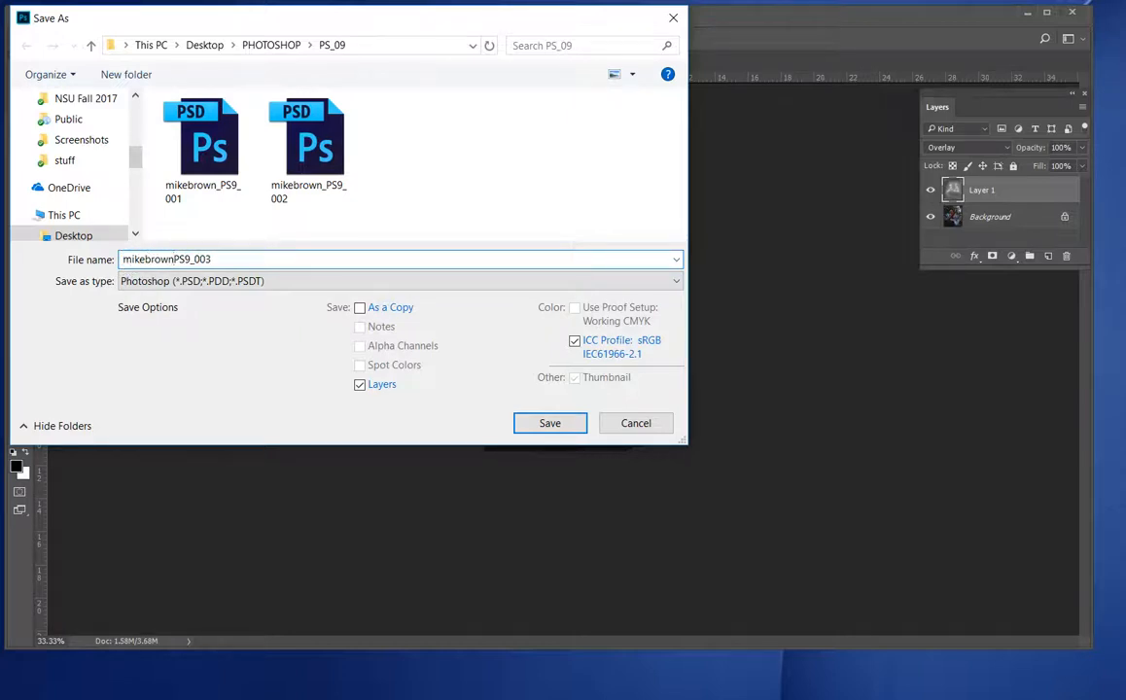
click(568, 428)
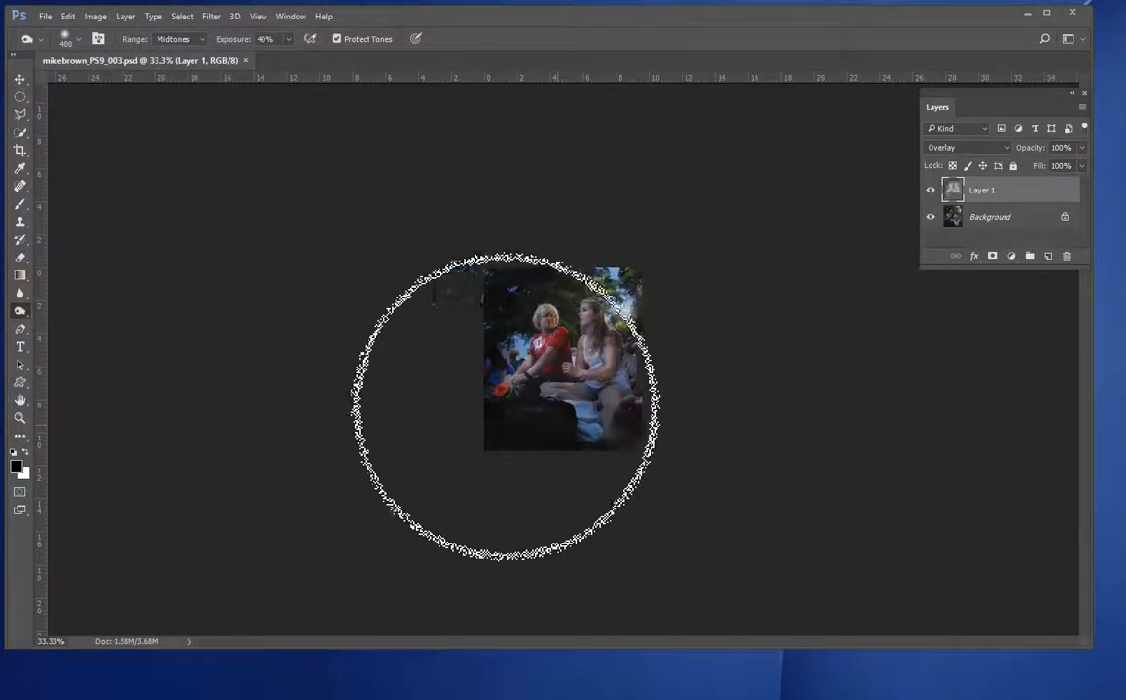
click(246, 62)
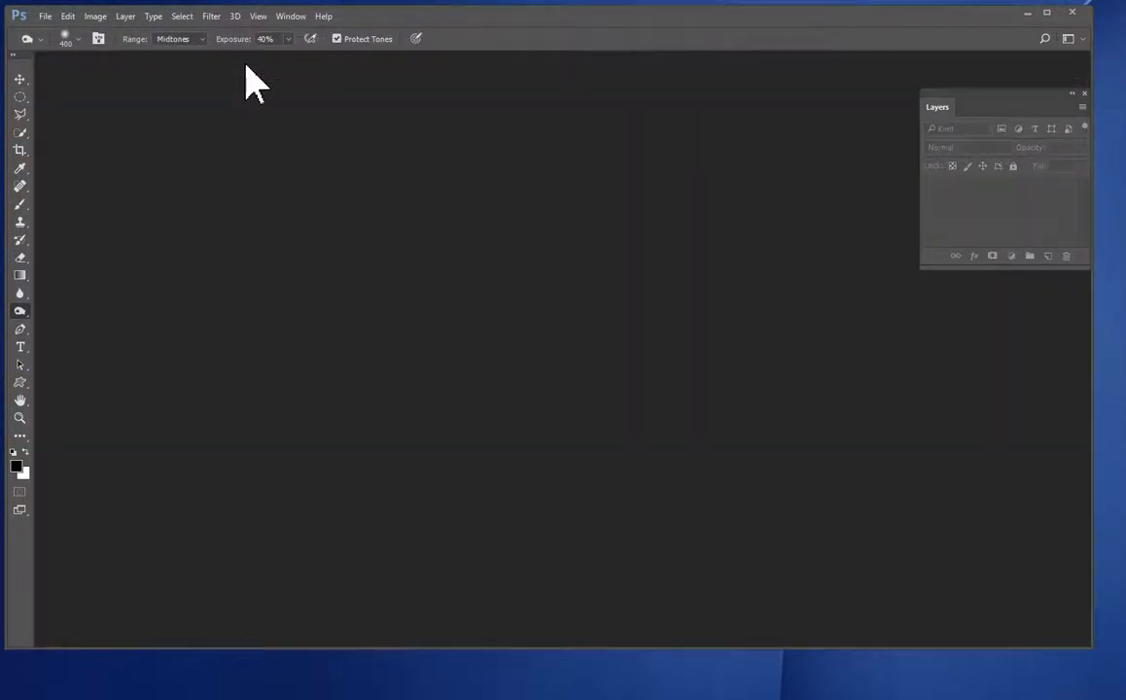